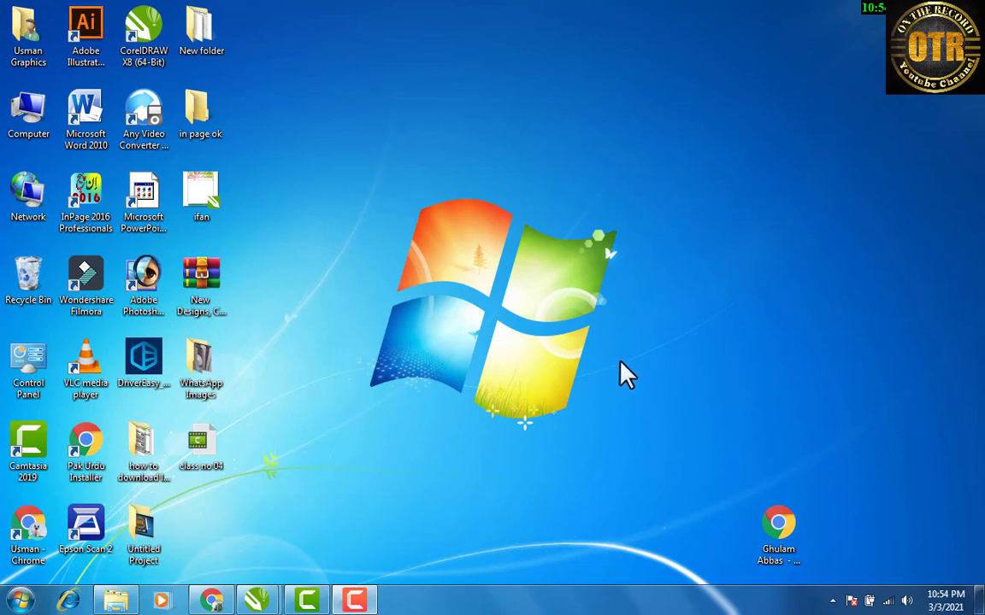
Switch to the CorelDRAW document Backup_of_classiz.cdr and close the other open document, Untitled-1, without saving its changes
{"action": "mouse_move", "coordinate": [253, 593]}
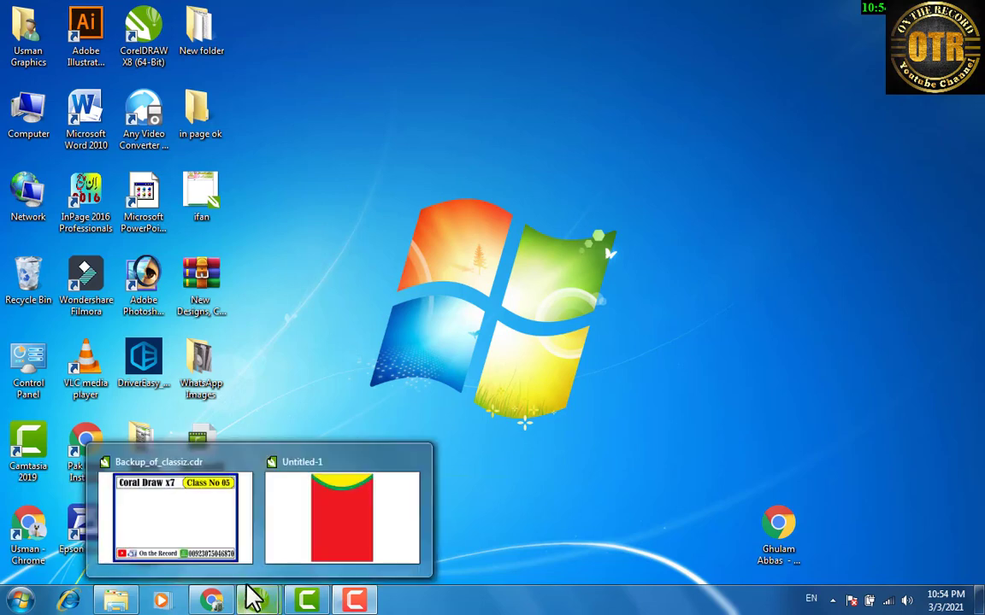
{"action": "left_click", "coordinate": [185, 527]}
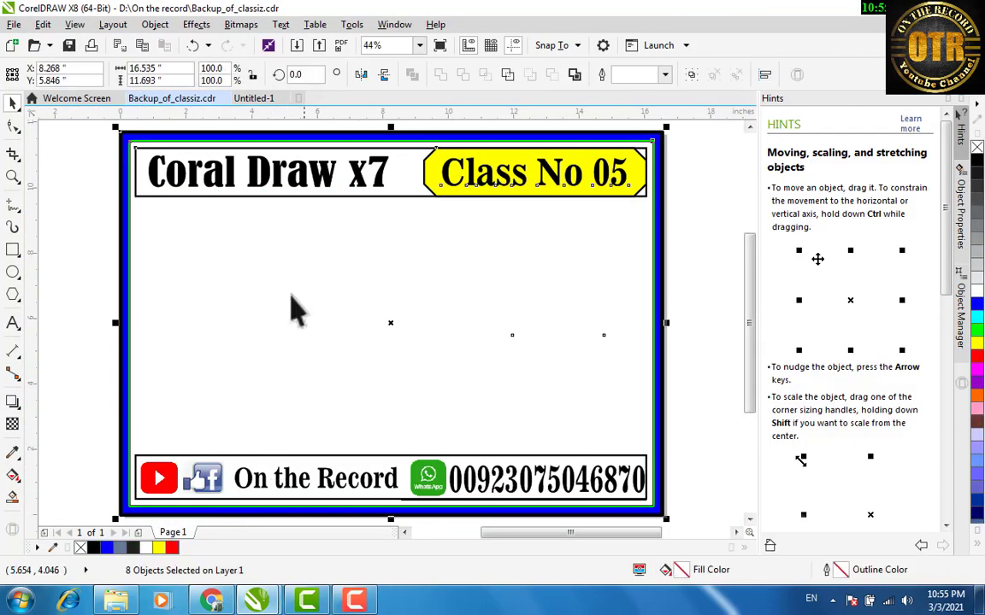
{"action": "left_click", "coordinate": [300, 99]}
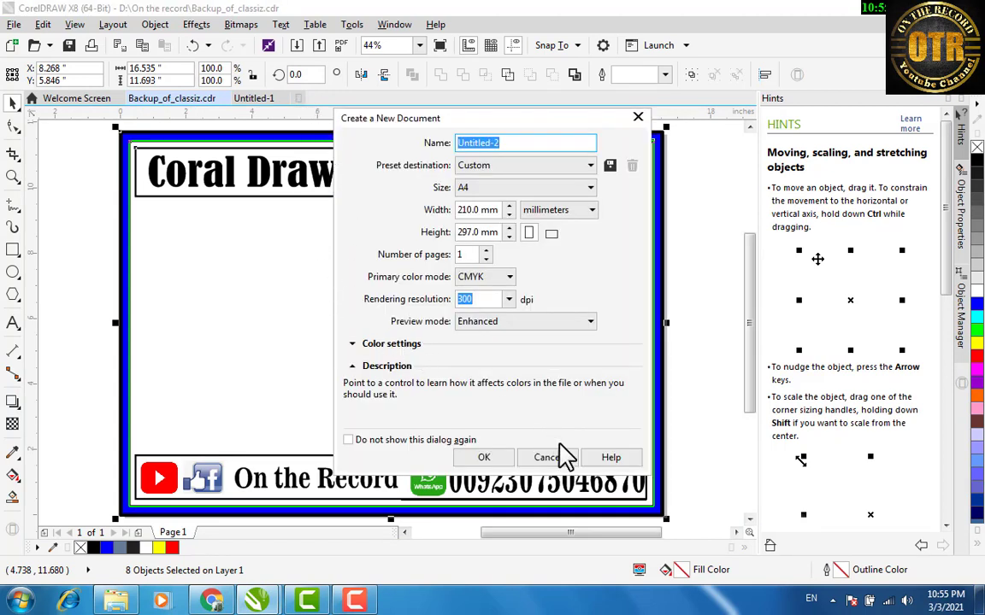
{"action": "left_click", "coordinate": [539, 458]}
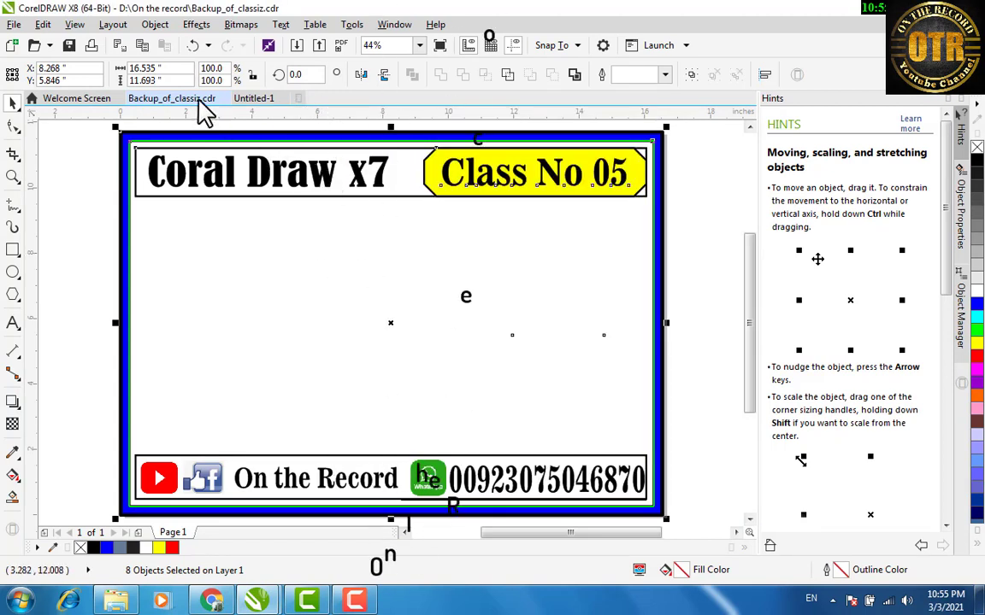
{"action": "left_click", "coordinate": [283, 99]}
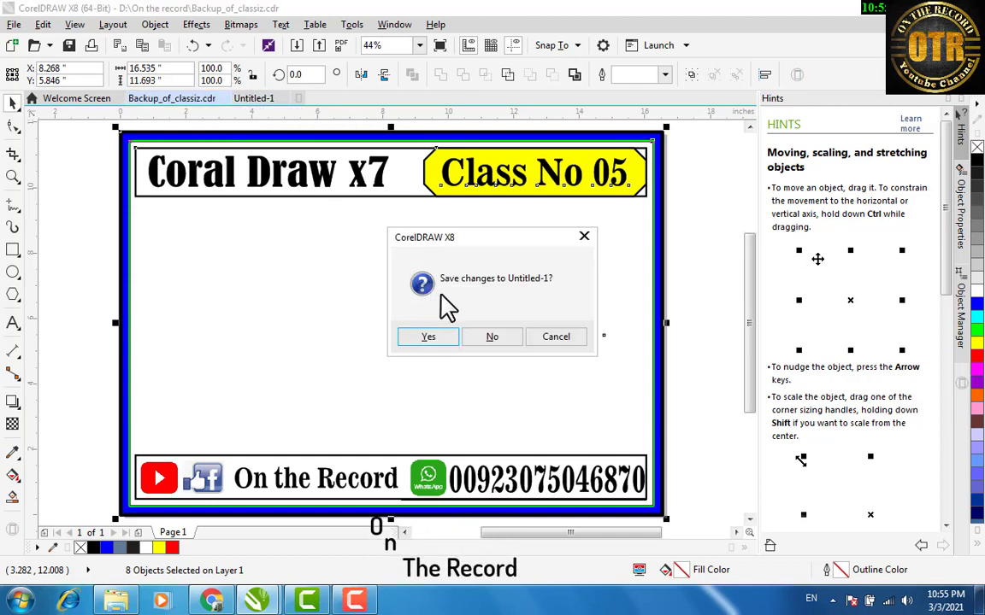
{"action": "left_click", "coordinate": [489, 337]}
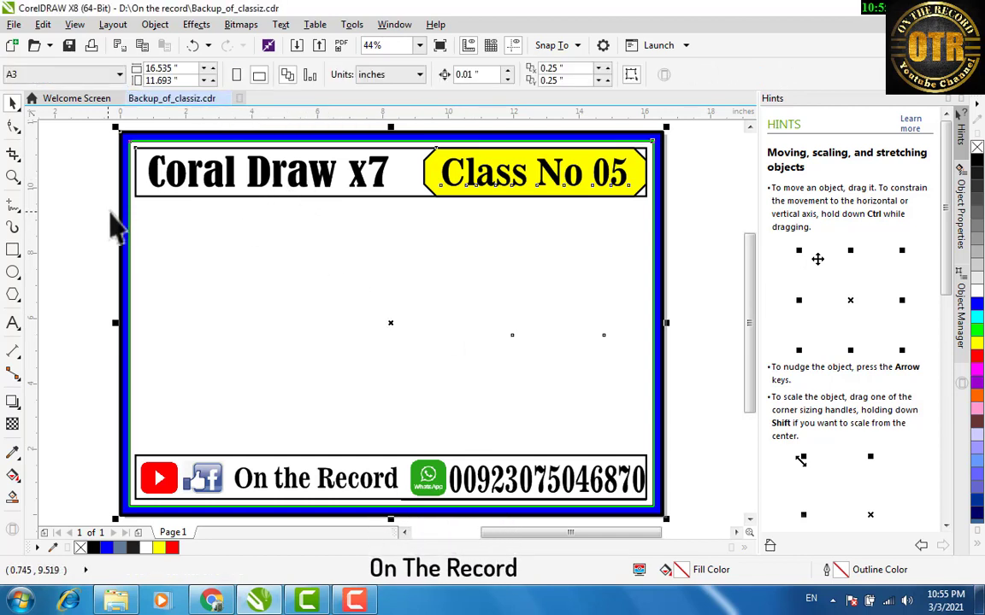
{"action": "left_click", "coordinate": [20, 134]}
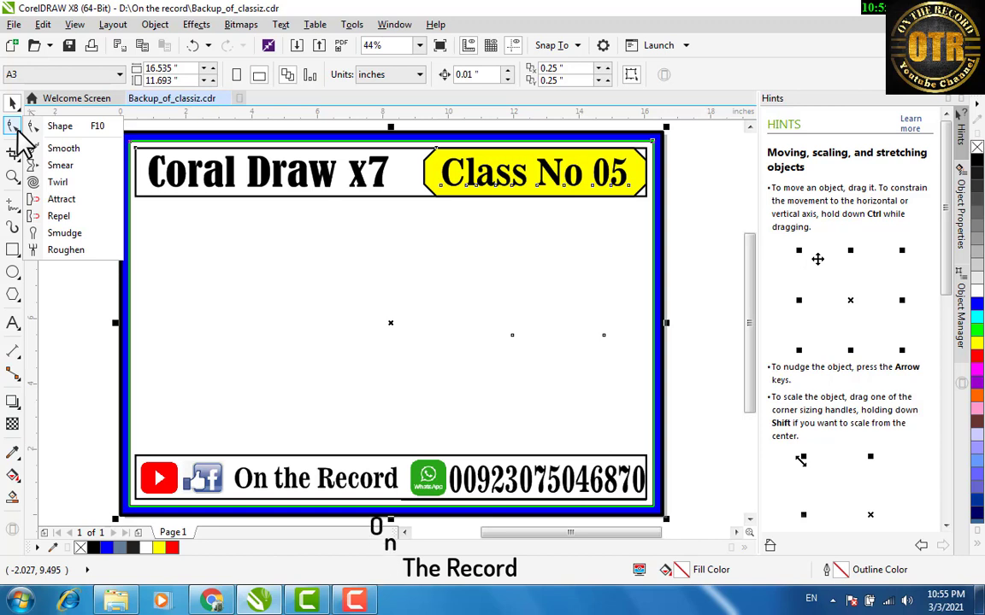
{"action": "left_click", "coordinate": [13, 154]}
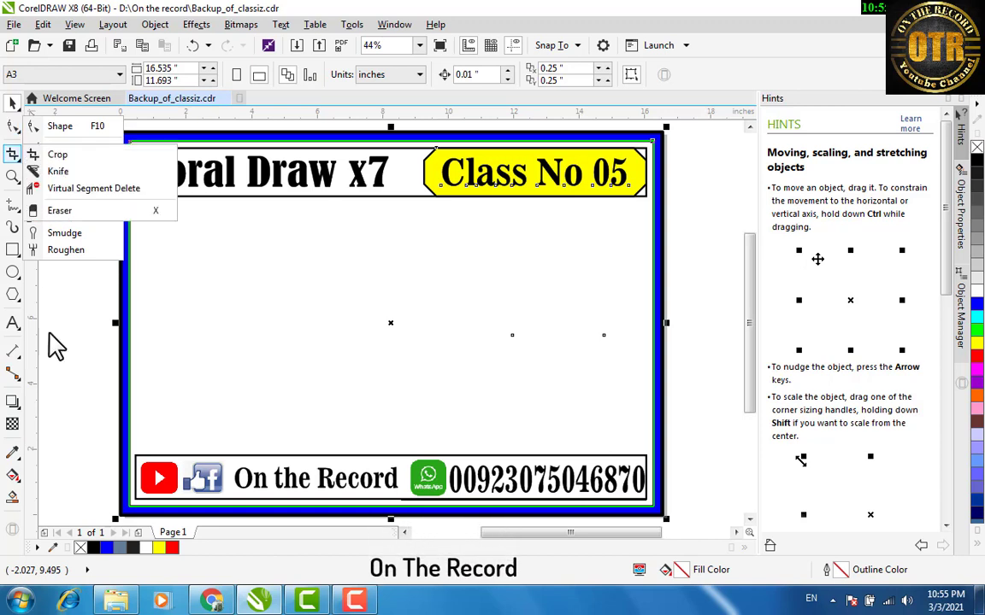
{"action": "left_click", "coordinate": [48, 334]}
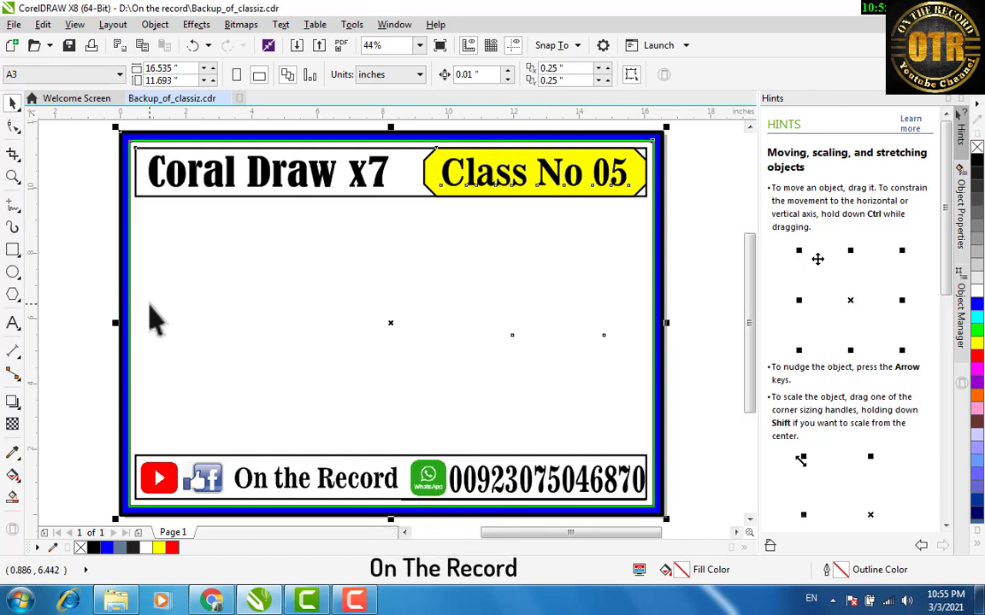
Deselect all objects and create a new one-page A4 portrait document in CMYK at 300 dpi
{"action": "left_click", "coordinate": [55, 338]}
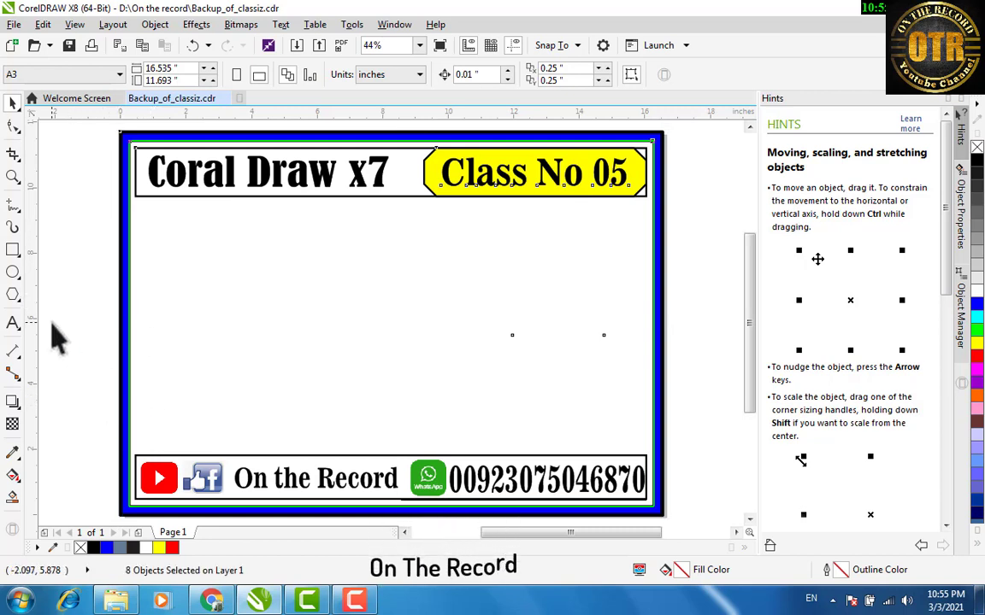
{"action": "left_click", "coordinate": [119, 381]}
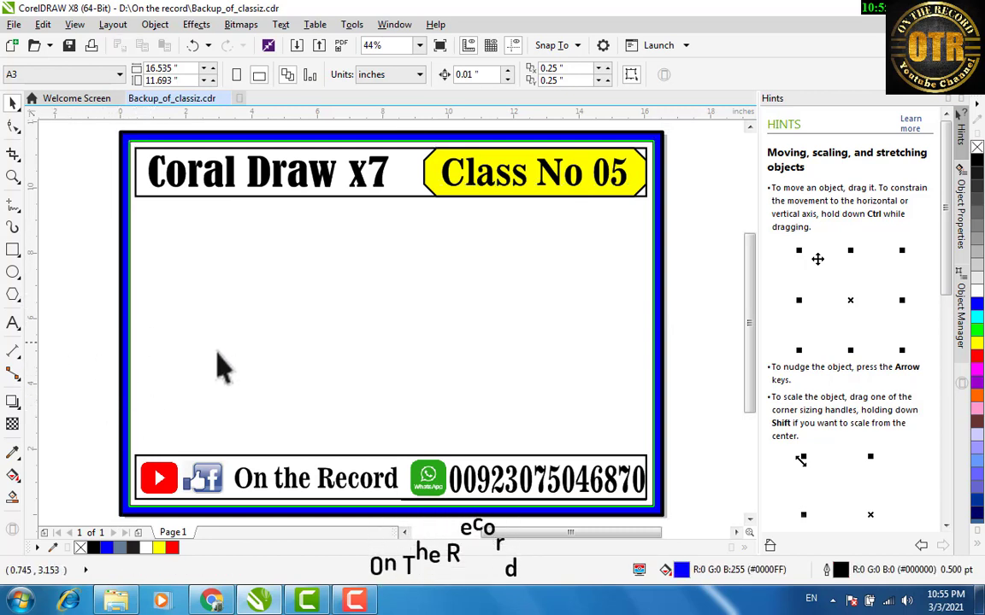
{"action": "left_click", "coordinate": [240, 98]}
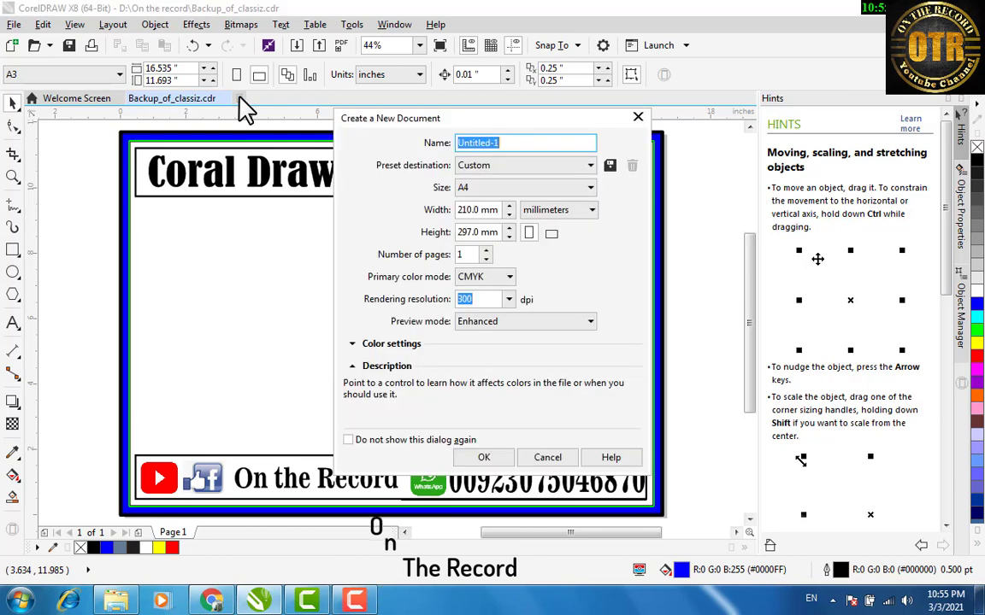
{"action": "left_click", "coordinate": [481, 459]}
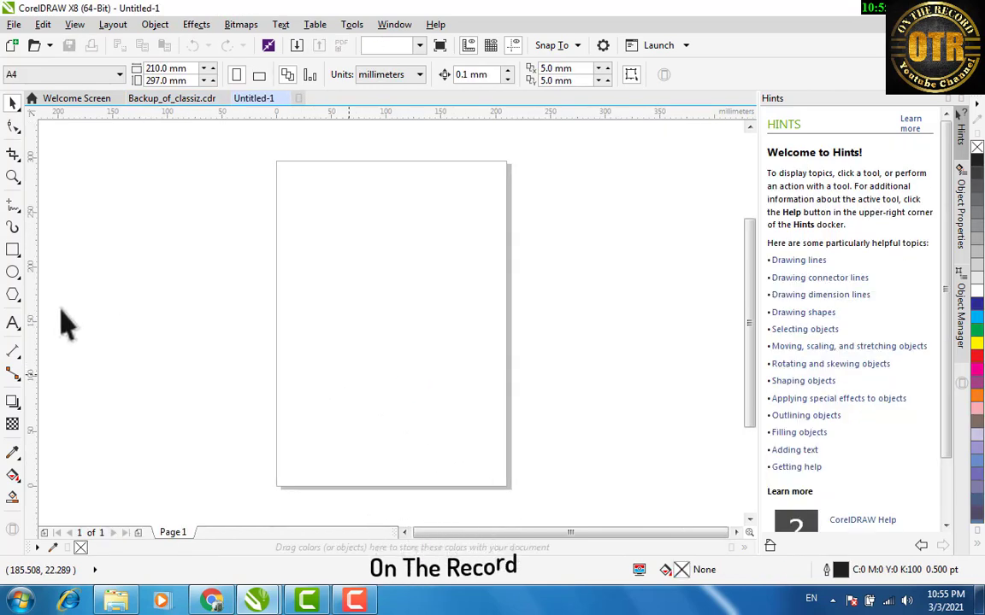
Add a rectangle covering the whole 210 × 297 mm page, and deselect it
{"action": "double_click", "coordinate": [12, 254]}
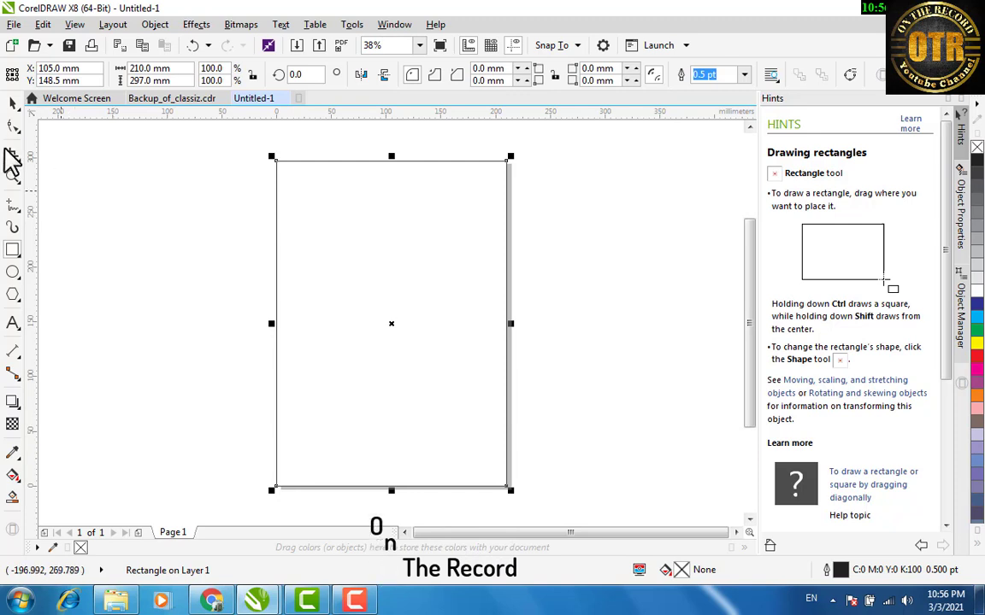
{"action": "left_click", "coordinate": [78, 229]}
Draw a straight vertical line about 160 mm long beside the page's left edge with the Freehand tool
{"action": "left_click", "coordinate": [13, 205]}
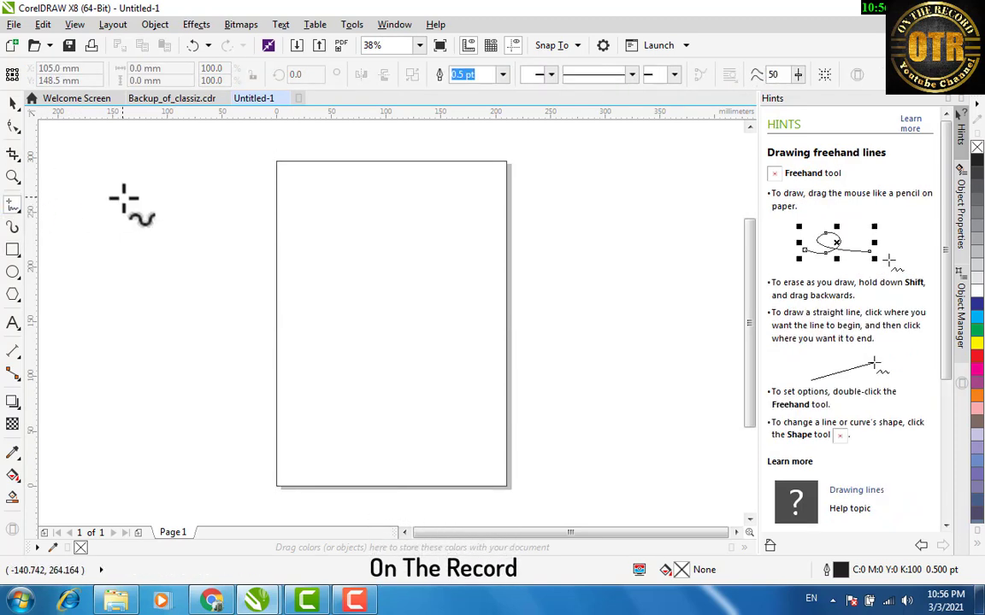
{"action": "left_click_drag", "start_coordinate": [143, 185], "coordinate": [144, 189]}
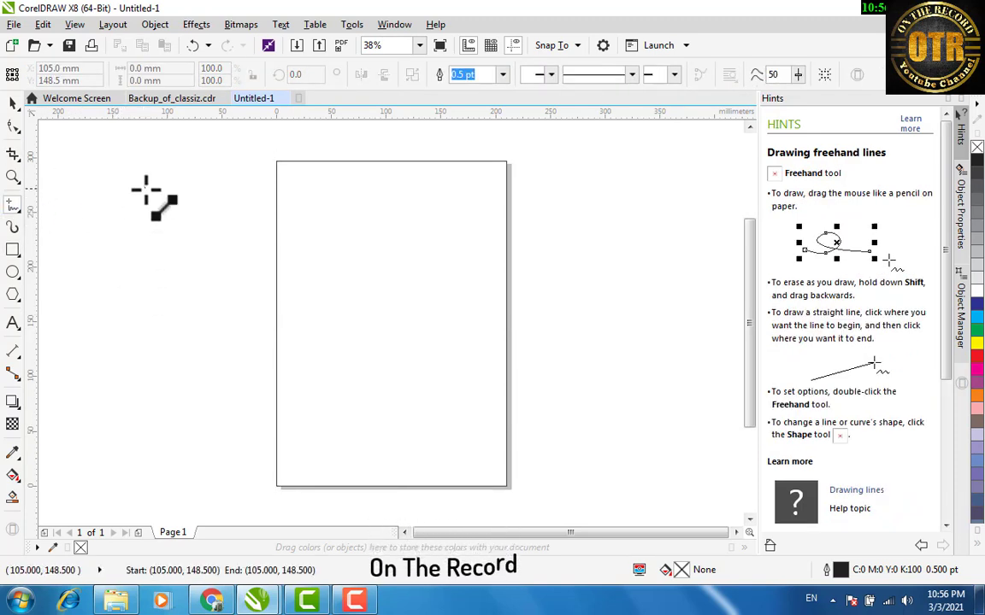
{"action": "key", "text": "Delete"}
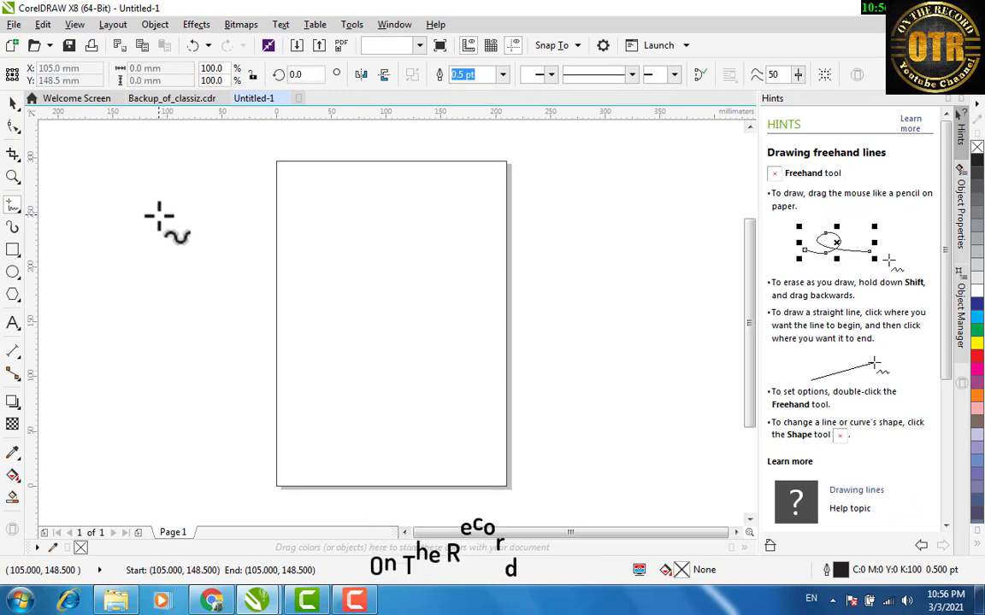
{"action": "left_click", "coordinate": [154, 185]}
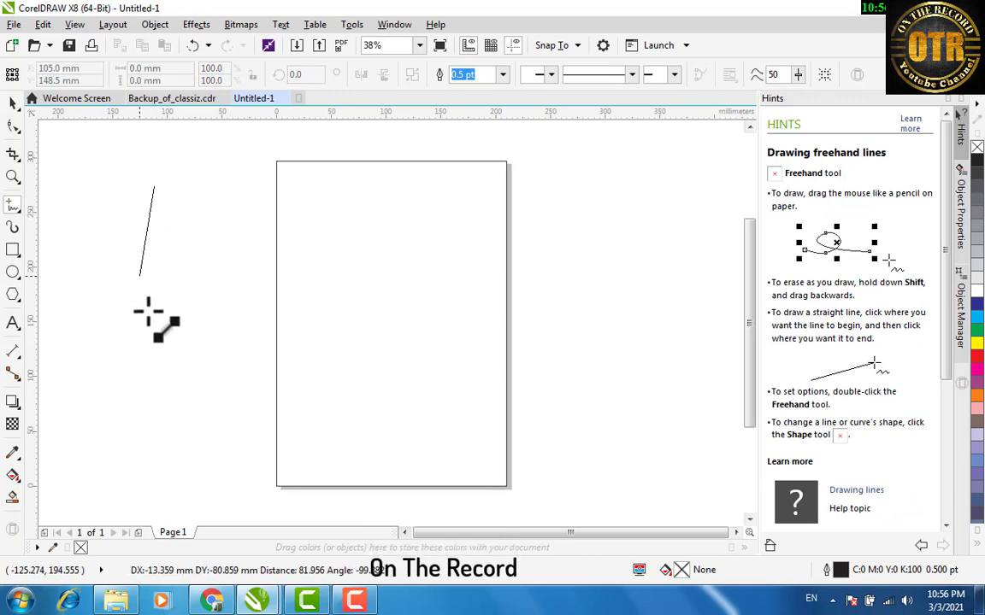
{"action": "left_click", "coordinate": [155, 365]}
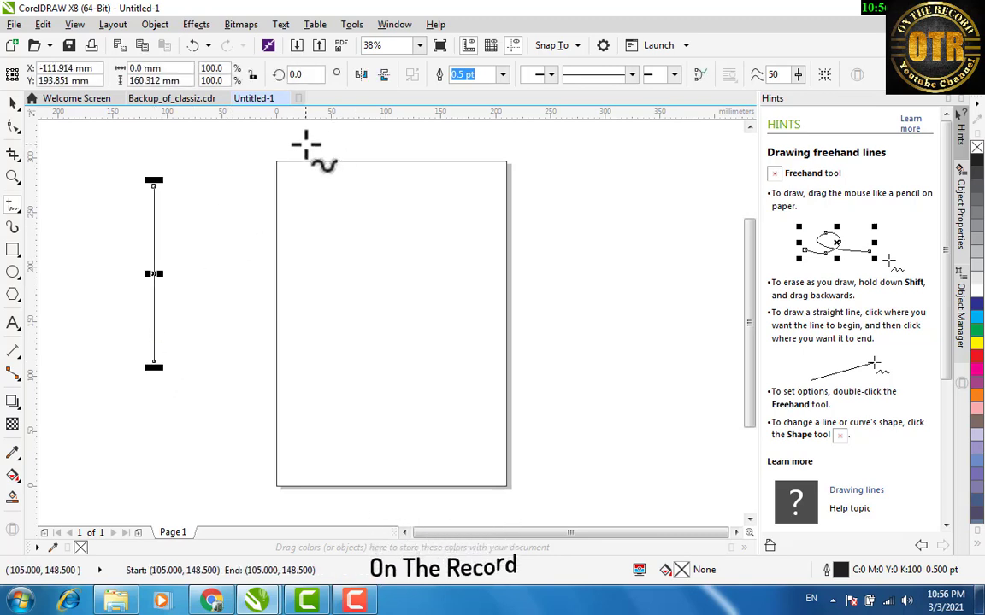
Compare the curve conversion commands and object properties available for the freehand line and the page rectangle
{"action": "left_click", "coordinate": [157, 26]}
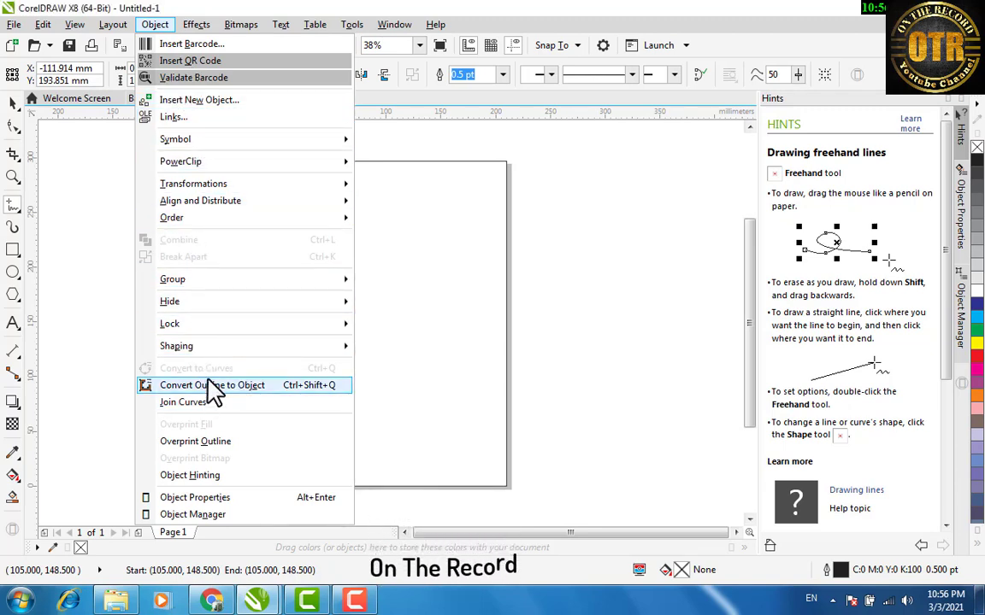
{"action": "left_click", "coordinate": [81, 321]}
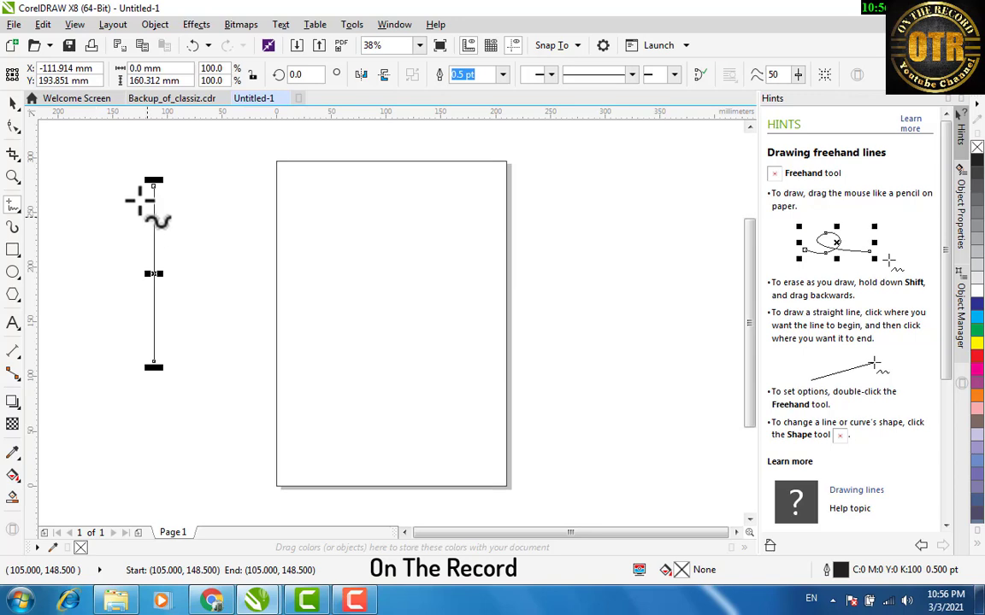
{"action": "left_click", "coordinate": [12, 100]}
{"action": "left_click", "coordinate": [14, 127]}
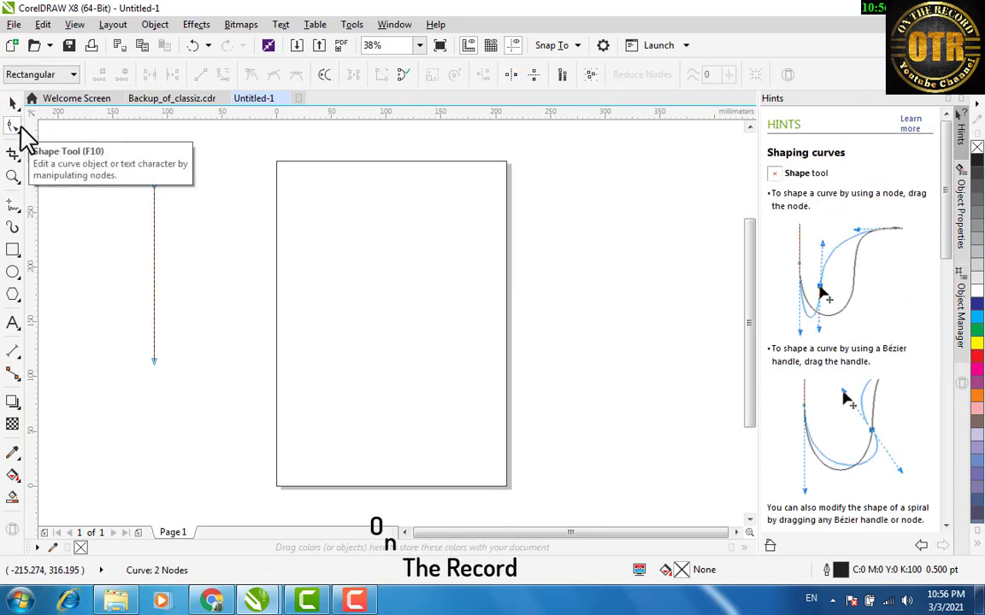
{"action": "left_click", "coordinate": [166, 31]}
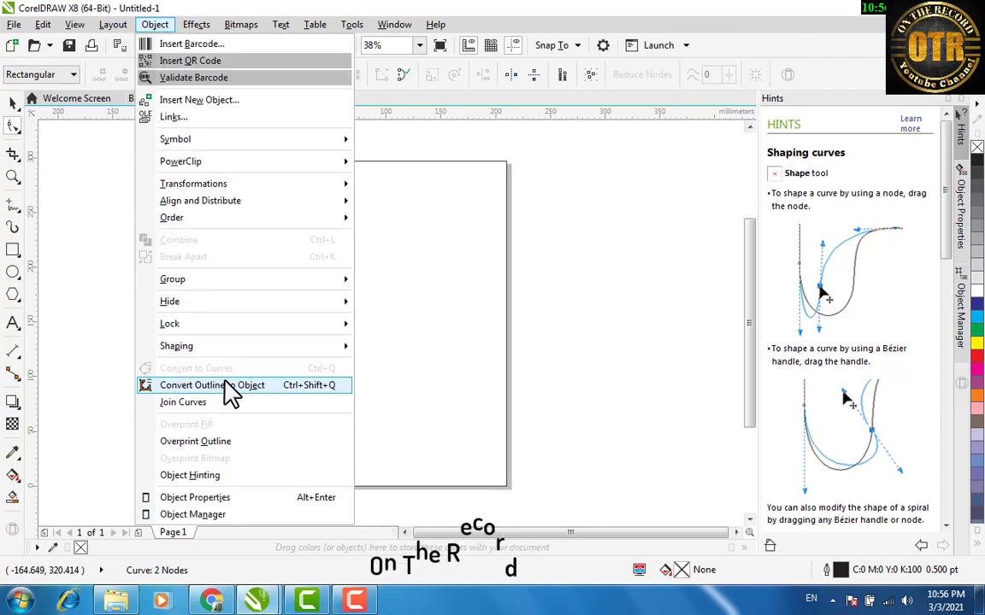
{"action": "left_click", "coordinate": [79, 265]}
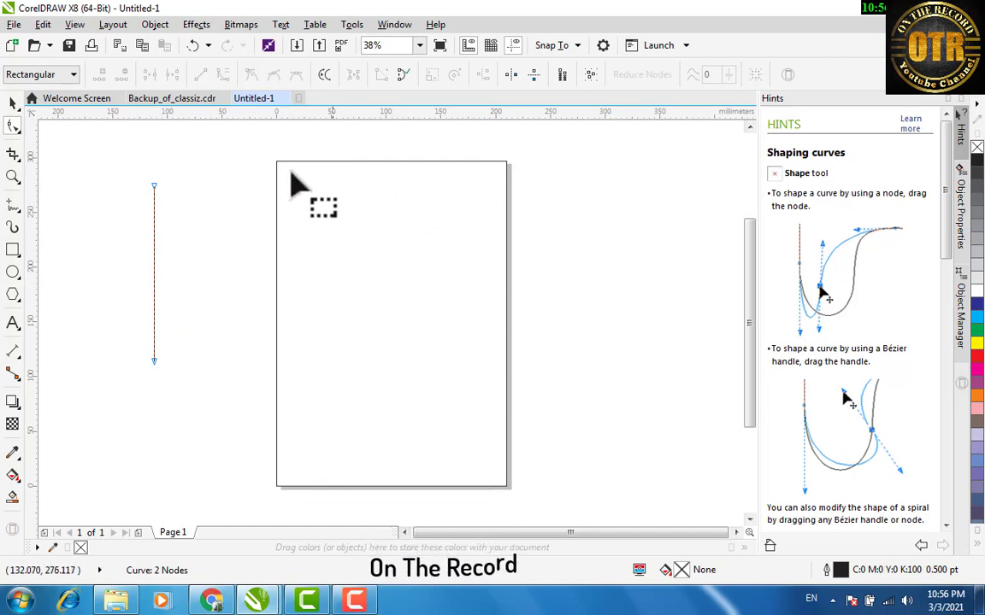
{"action": "left_click", "coordinate": [12, 104]}
{"action": "left_click", "coordinate": [220, 154]}
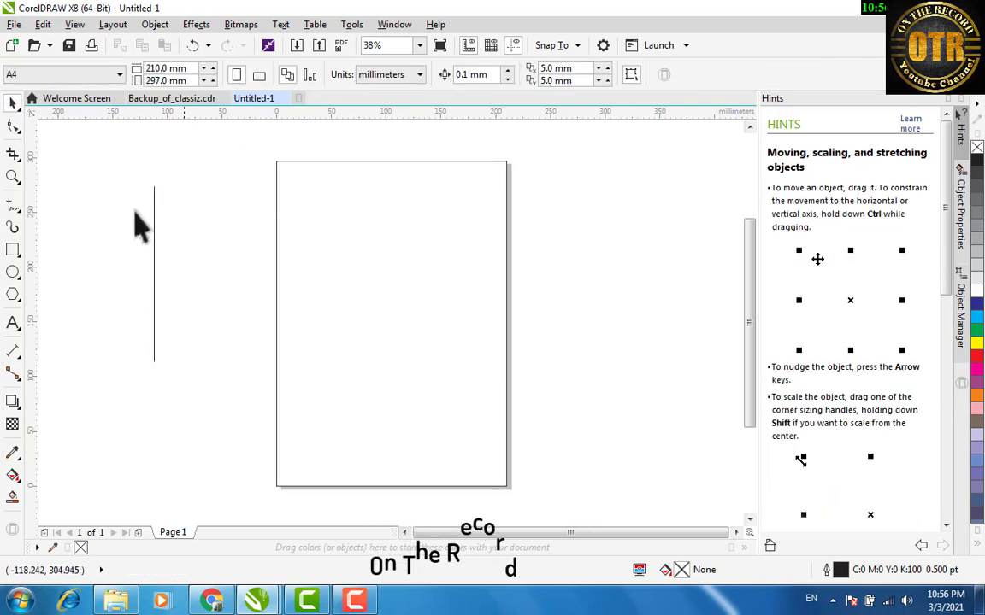
{"action": "left_click", "coordinate": [155, 227]}
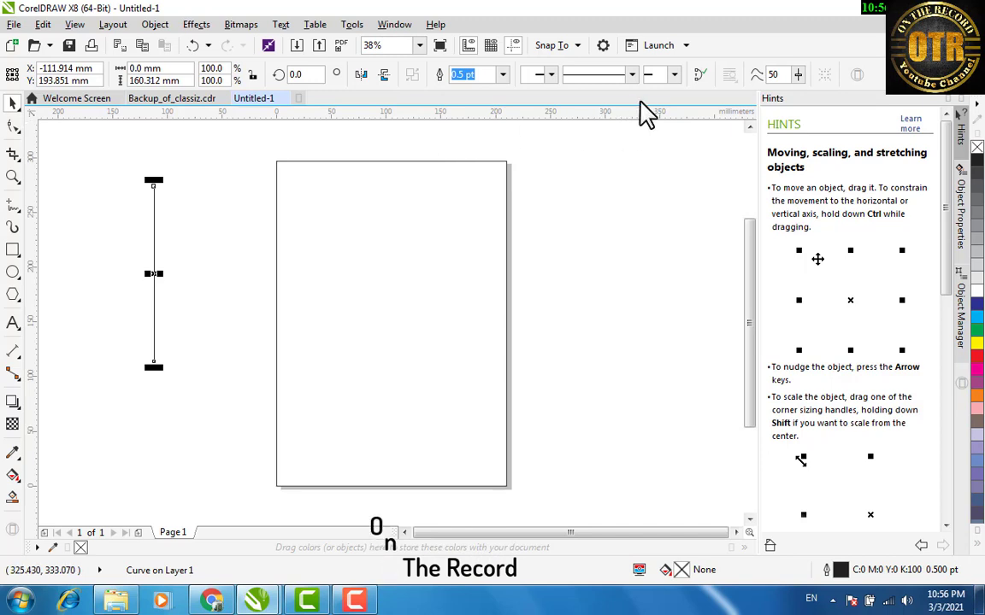
{"action": "left_click", "coordinate": [196, 141]}
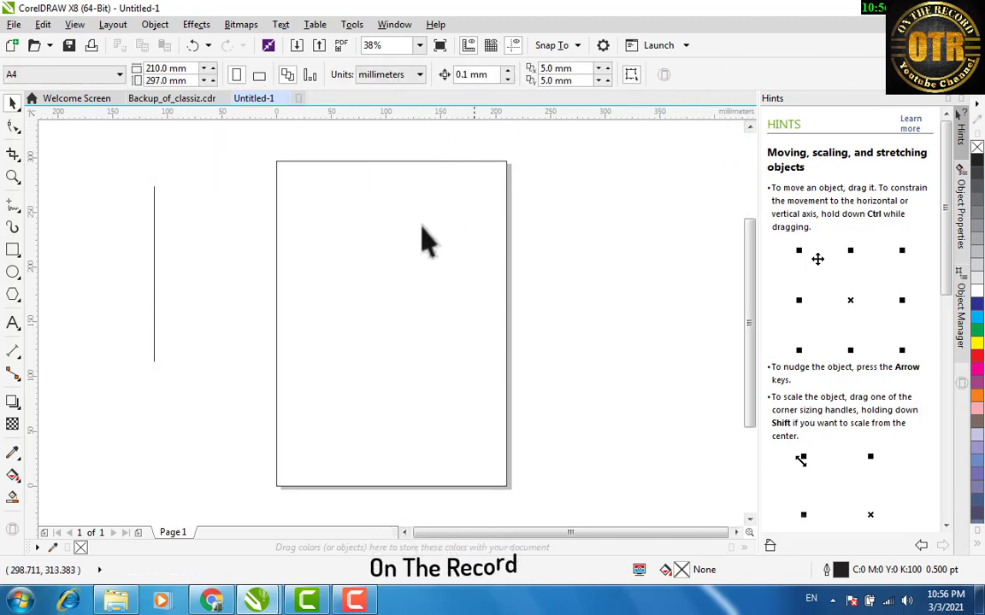
{"action": "left_click", "coordinate": [367, 228]}
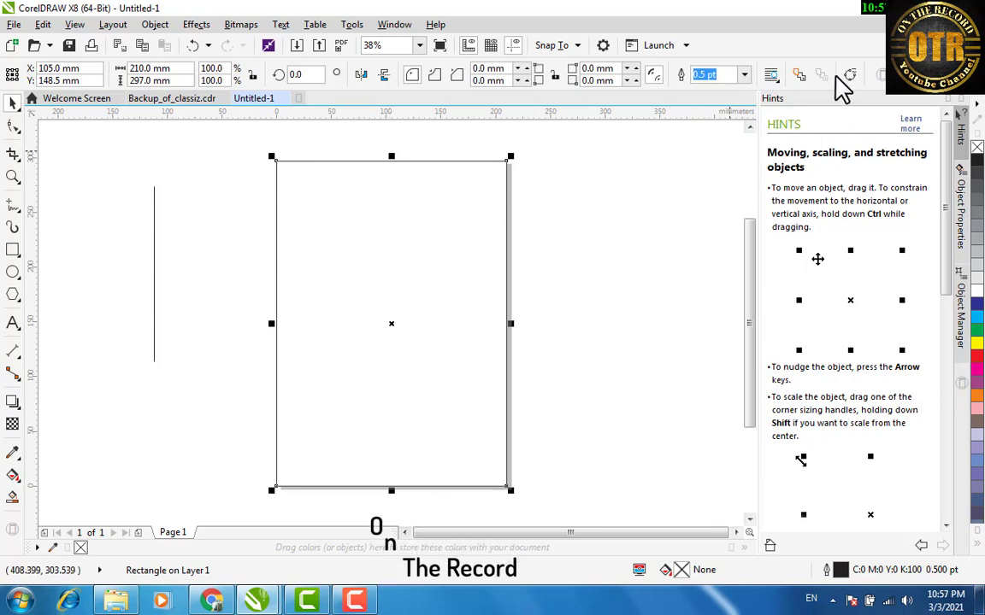
Convert the vertical line's segment to a curve with the Shape tool
{"action": "left_click", "coordinate": [154, 219]}
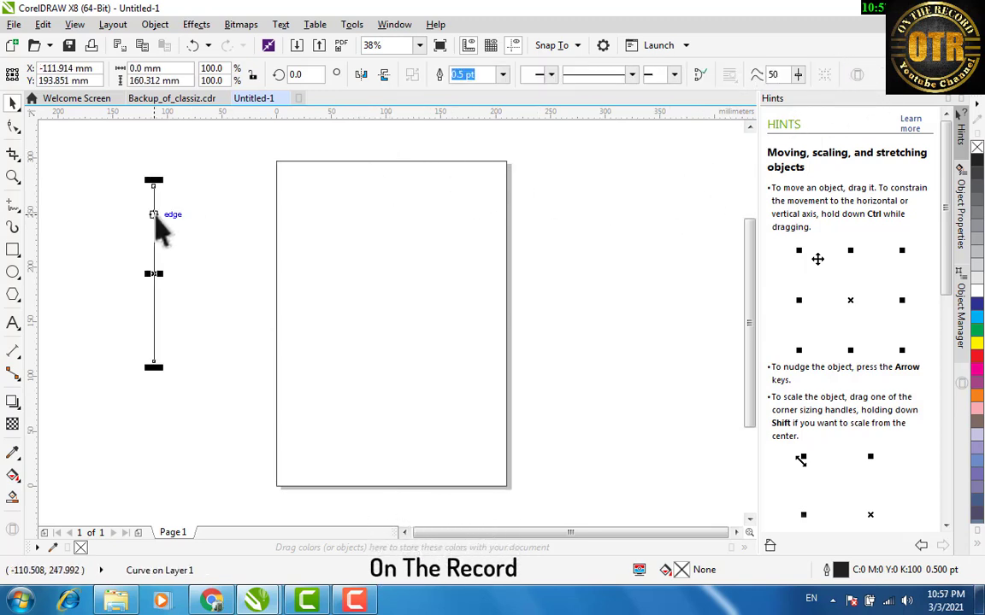
{"action": "left_click", "coordinate": [13, 131]}
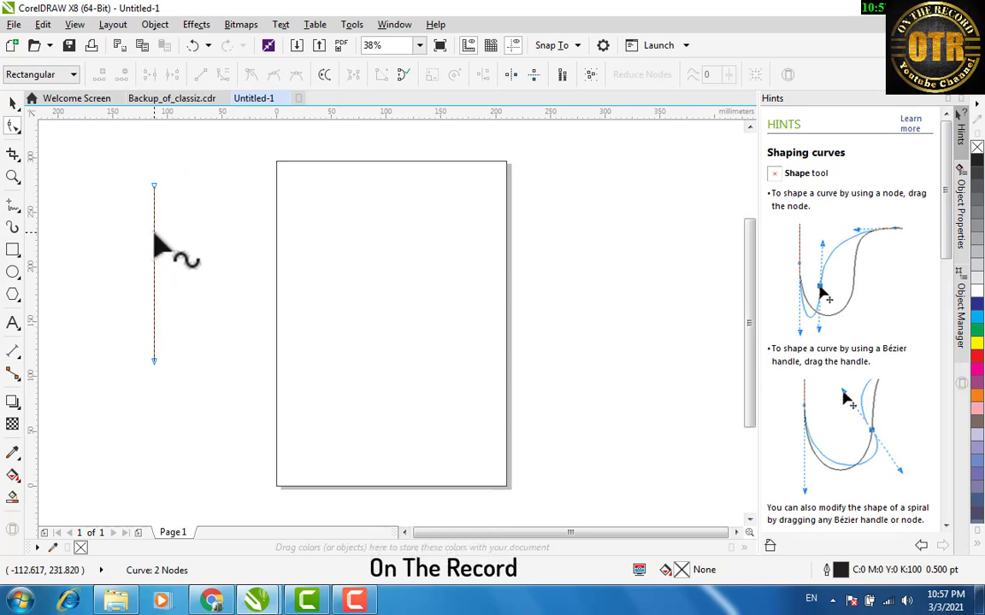
{"action": "right_click", "coordinate": [154, 234]}
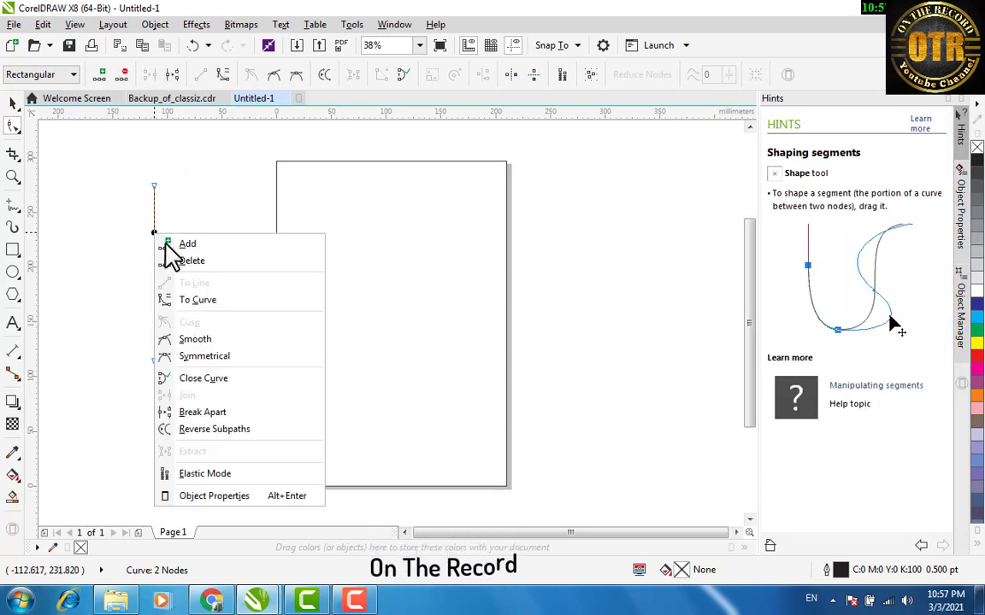
{"action": "left_click", "coordinate": [210, 308]}
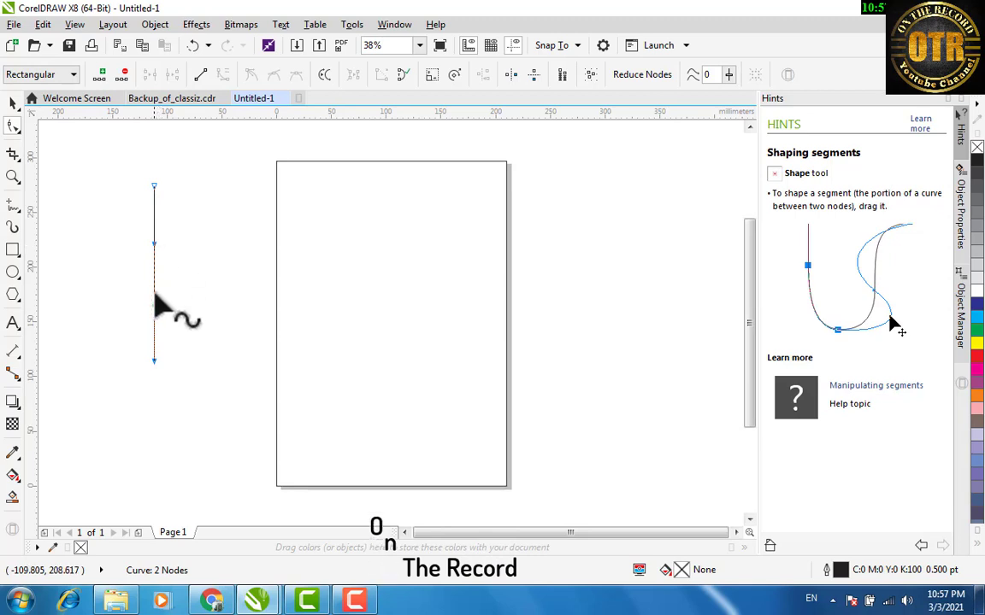
Inspect the vertical line's curved segment, its nodes and the node-editing commands available for it
{"action": "scroll", "coordinate": [156, 259], "scroll_direction": "up", "scroll_amount": 3}
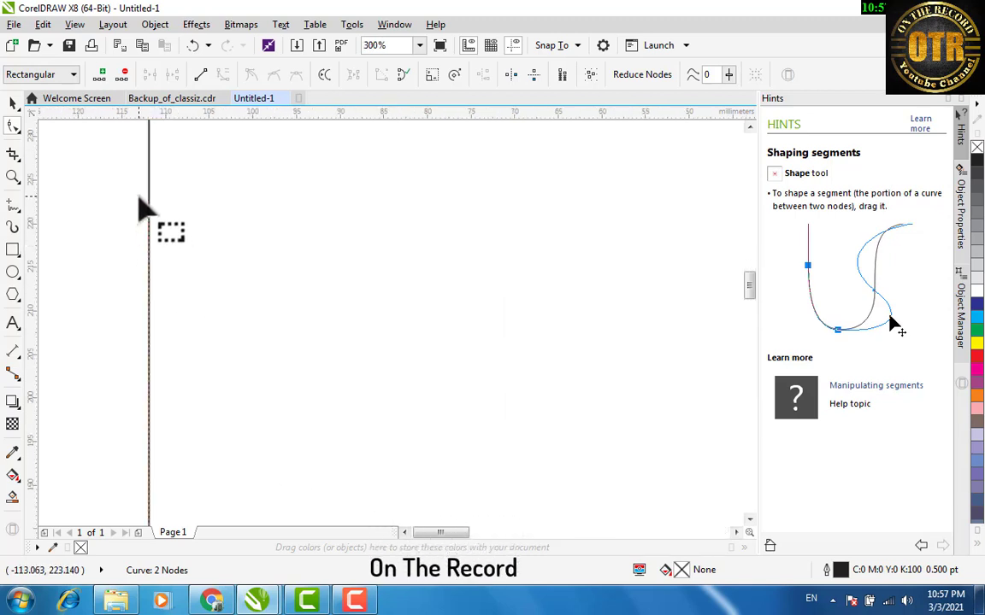
{"action": "left_click_drag", "start_coordinate": [139, 196], "coordinate": [177, 270]}
{"action": "scroll", "coordinate": [180, 278], "scroll_direction": "down", "scroll_amount": 2}
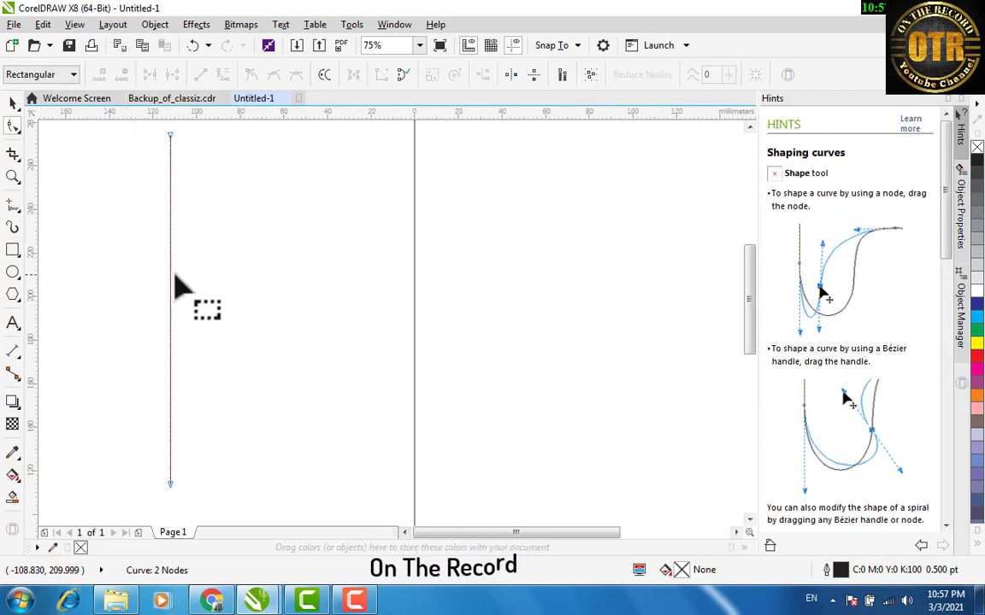
{"action": "left_click", "coordinate": [170, 273]}
{"action": "right_click", "coordinate": [171, 273]}
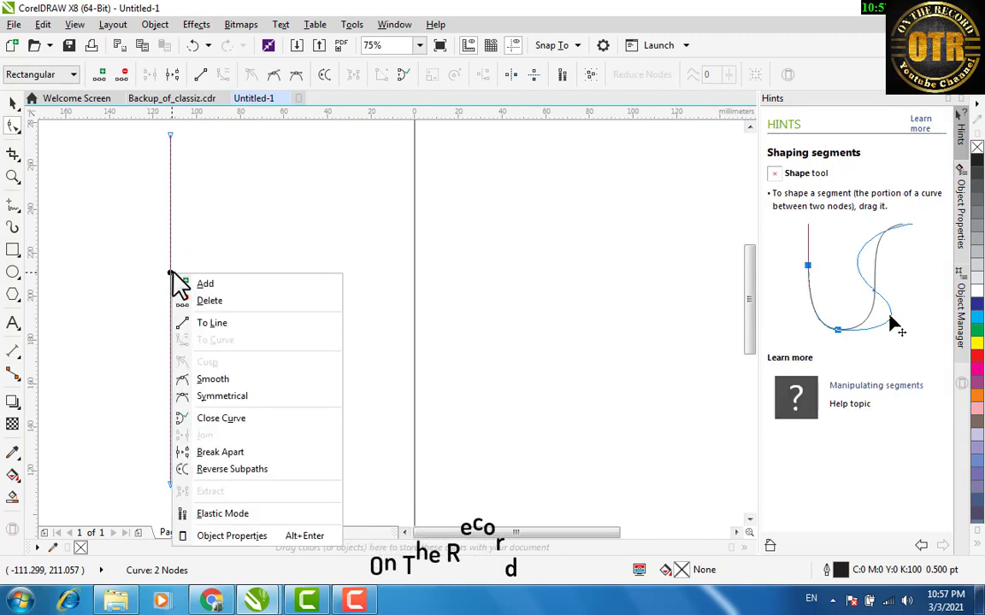
{"action": "left_click", "coordinate": [171, 221]}
Bend the vertical line into an S-shaped curve by moving the control handles of its upper and lower end nodes
{"action": "left_click_drag", "start_coordinate": [152, 122], "coordinate": [192, 171]}
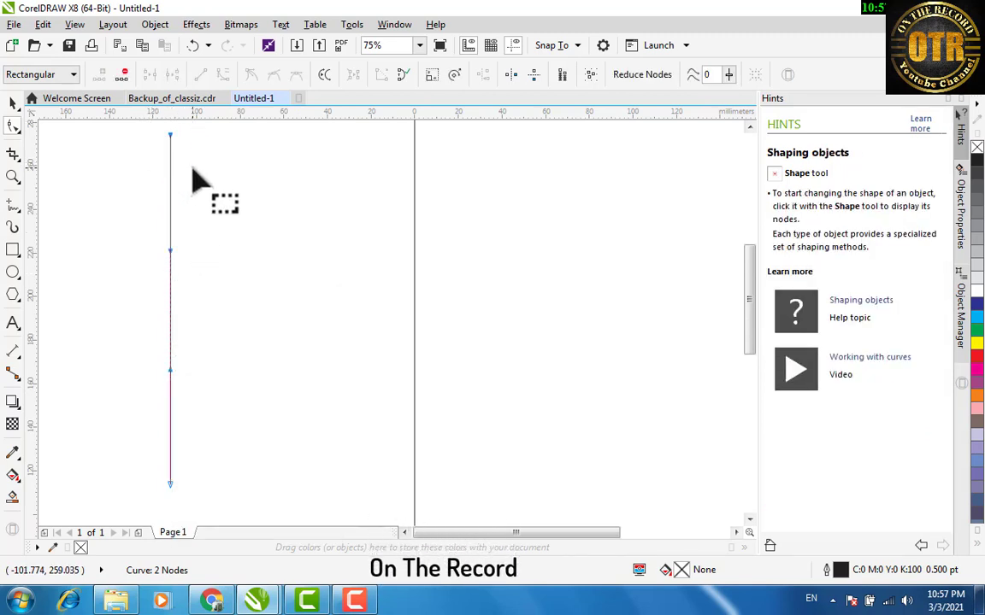
{"action": "left_click_drag", "start_coordinate": [179, 250], "coordinate": [207, 222]}
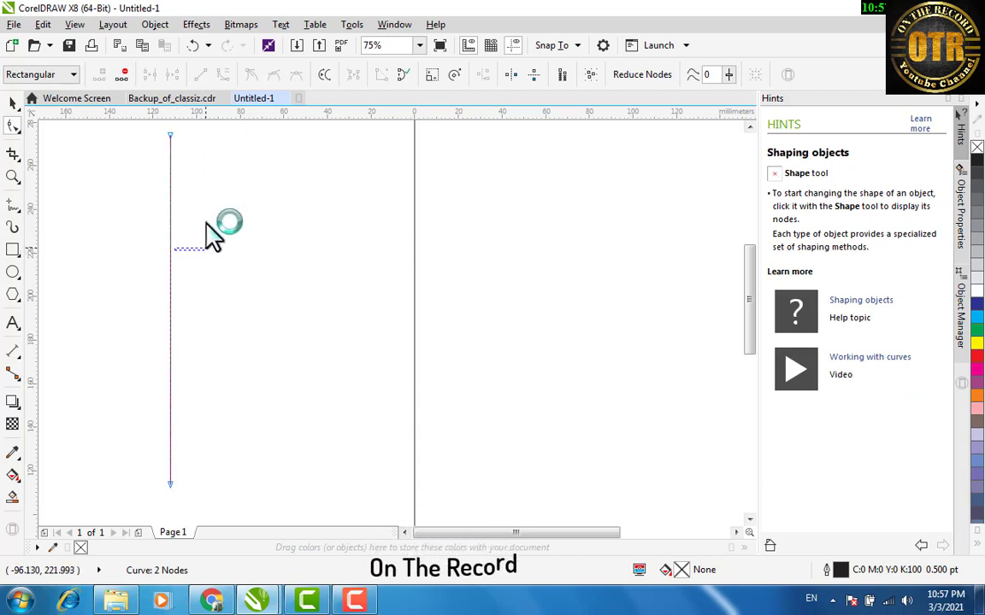
{"action": "left_click_drag", "start_coordinate": [153, 123], "coordinate": [247, 228]}
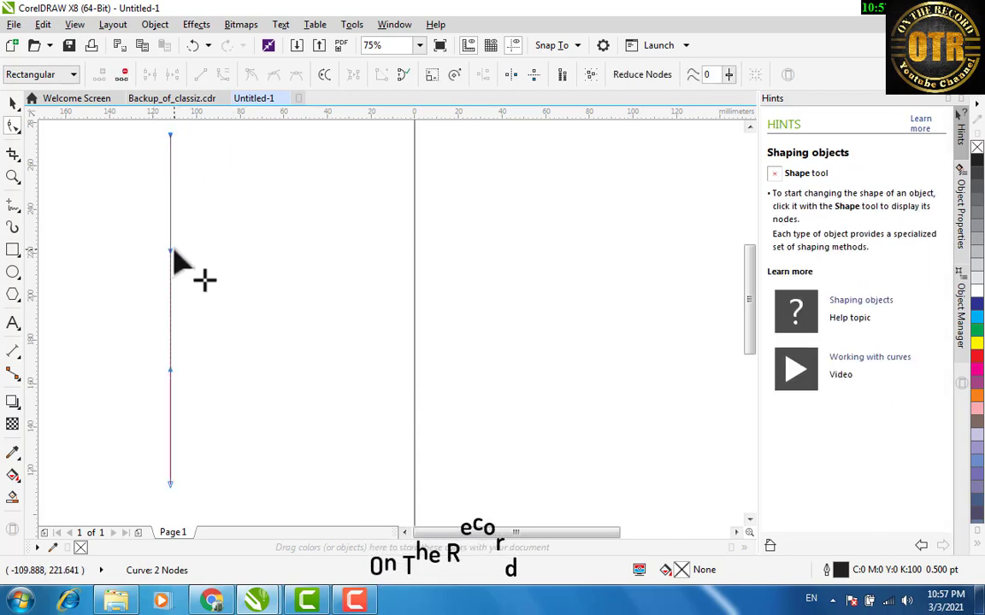
{"action": "left_click_drag", "start_coordinate": [171, 251], "coordinate": [281, 232]}
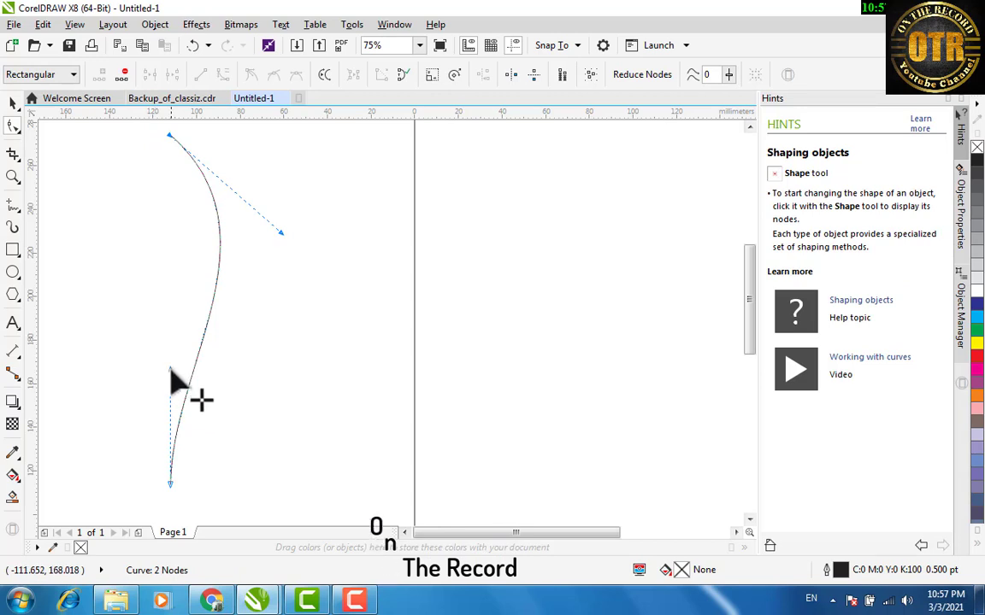
{"action": "left_click_drag", "start_coordinate": [171, 370], "coordinate": [373, 235]}
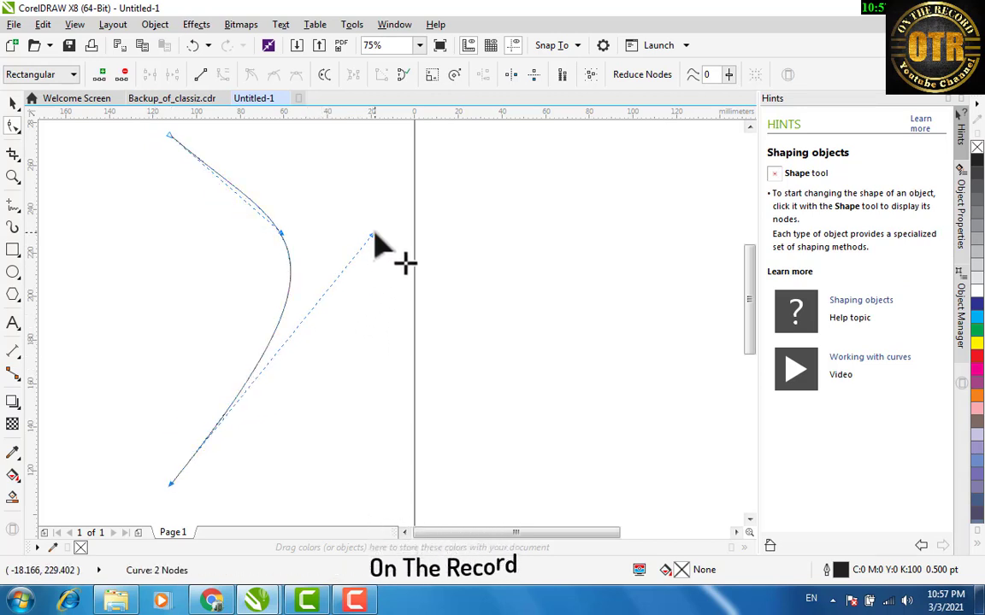
{"action": "left_click_drag", "start_coordinate": [279, 230], "coordinate": [143, 377]}
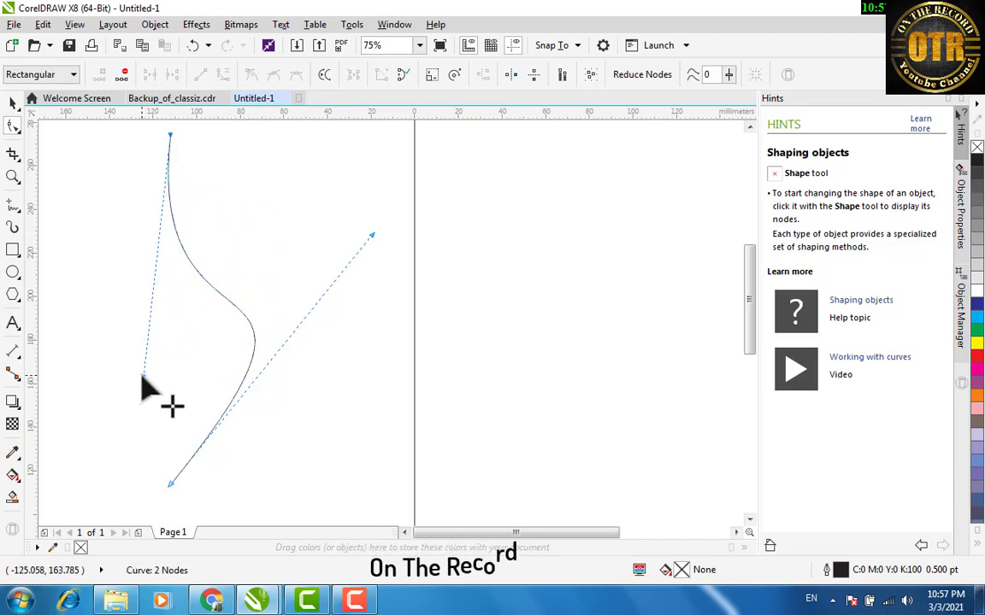
Delete the bent line beside the page
{"action": "left_click", "coordinate": [13, 103]}
{"action": "key", "text": "Delete"}
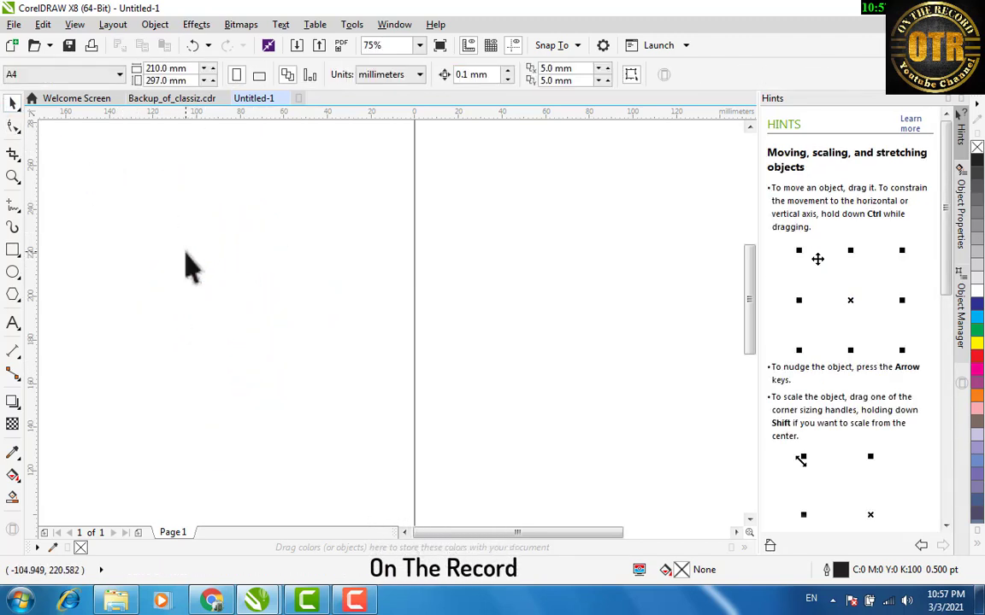
Fill the page-sized rectangle with cyan, and place a yellow-filled duplicate exactly on top of it
{"action": "scroll", "coordinate": [171, 256], "scroll_direction": "down", "scroll_amount": 4}
{"action": "left_click", "coordinate": [312, 265]}
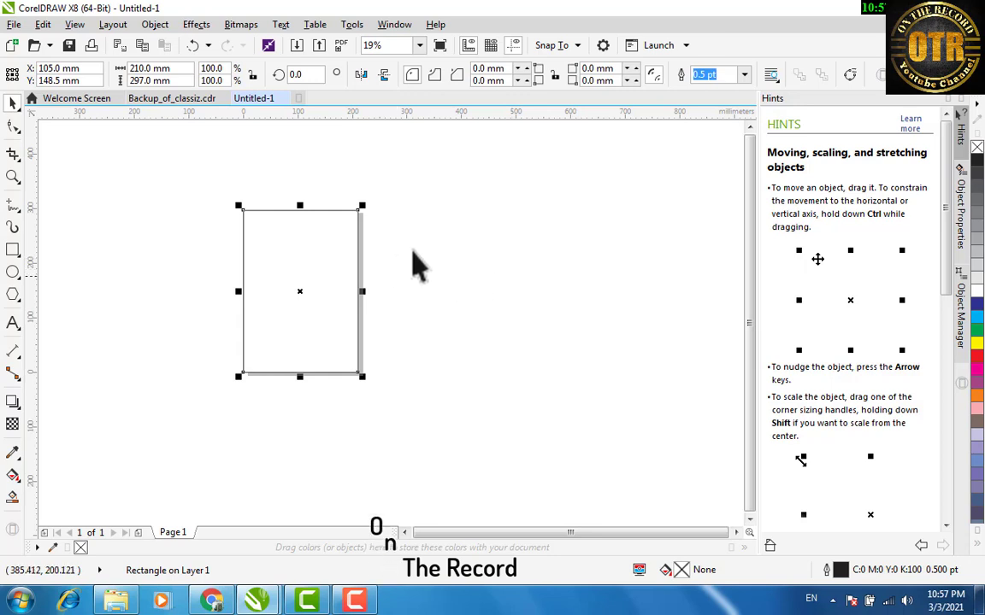
{"action": "left_click", "coordinate": [977, 318]}
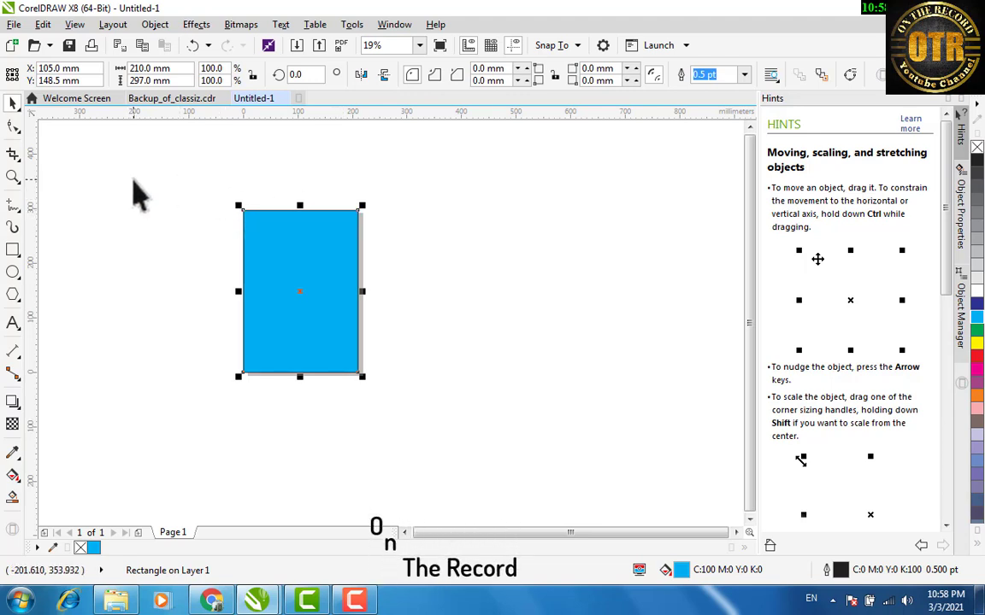
{"action": "left_click", "coordinate": [977, 346]}
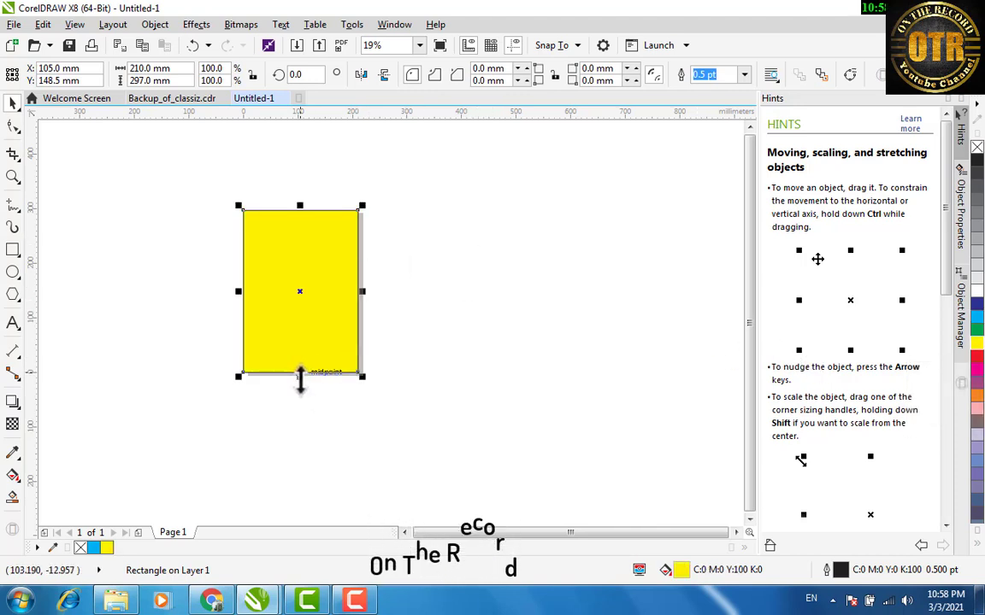
Shorten the yellow rectangle from its lower edge to a band about 52 mm high across the page top, and deselect it
{"action": "left_click_drag", "start_coordinate": [299, 377], "coordinate": [303, 239]}
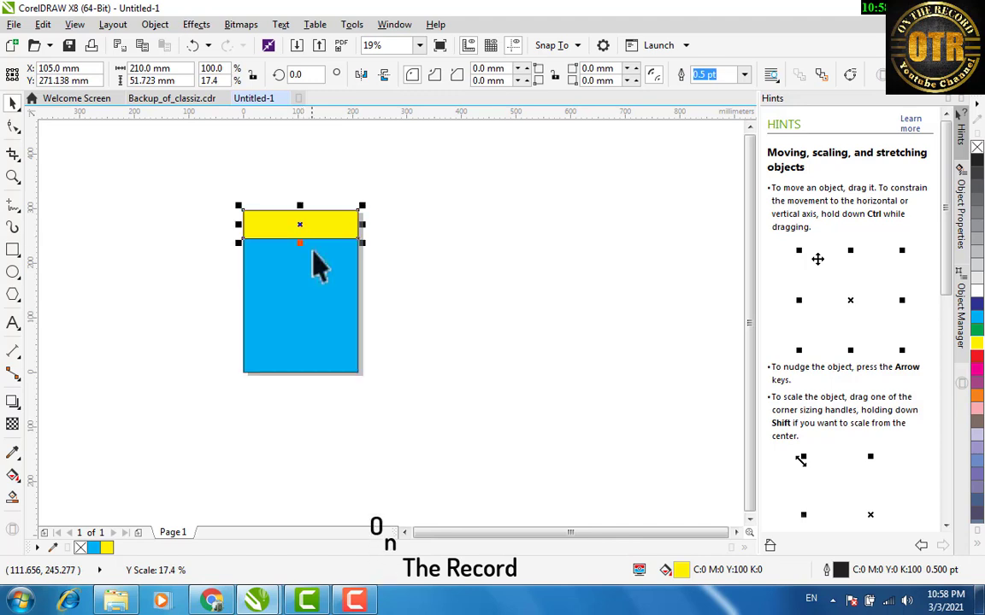
{"action": "left_click", "coordinate": [419, 46]}
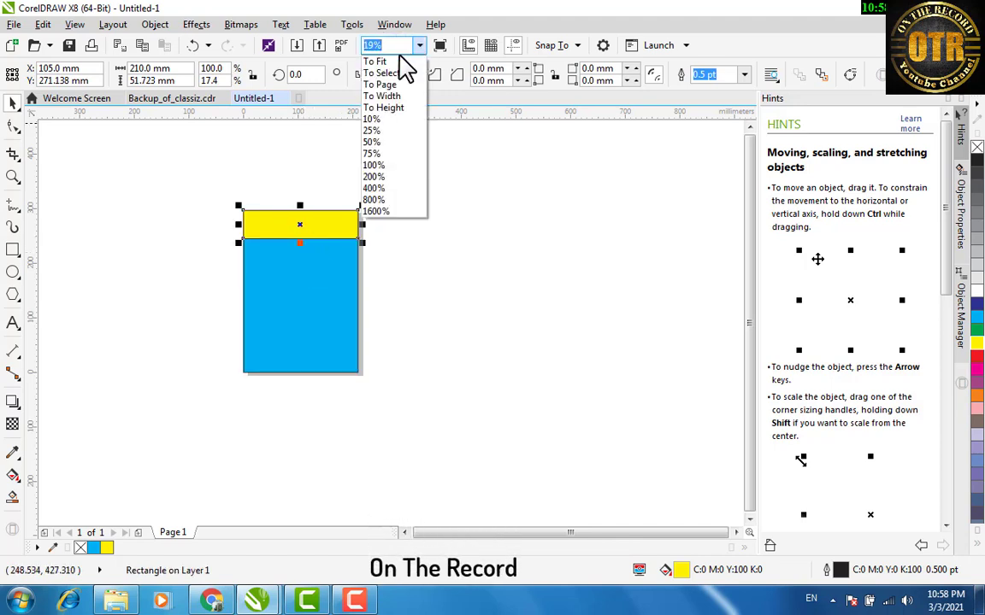
{"action": "left_click", "coordinate": [396, 62]}
{"action": "left_click", "coordinate": [604, 219]}
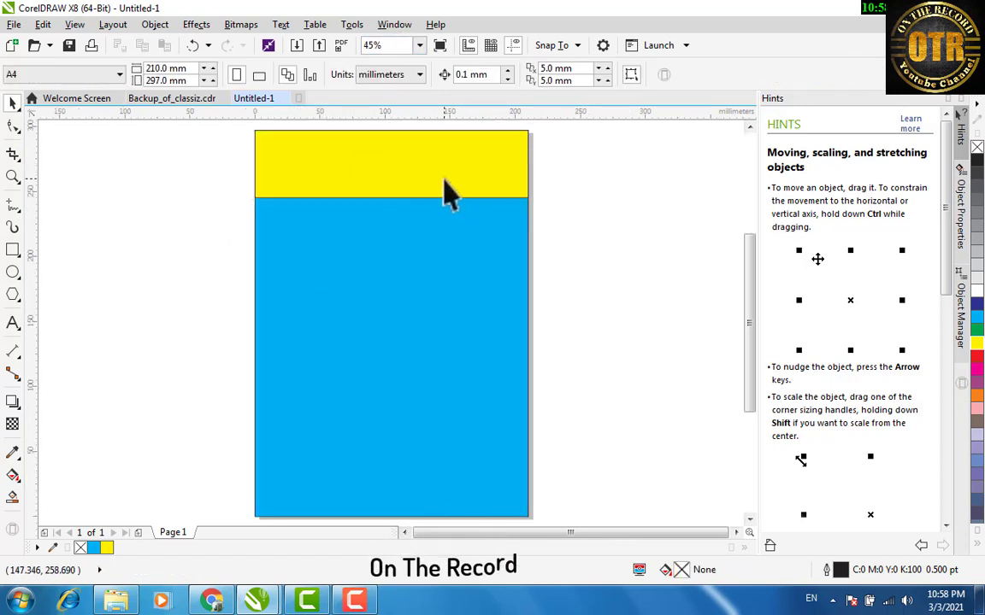
Convert the yellow band to curves for node editing with the Shape tool
{"action": "left_click", "coordinate": [429, 176]}
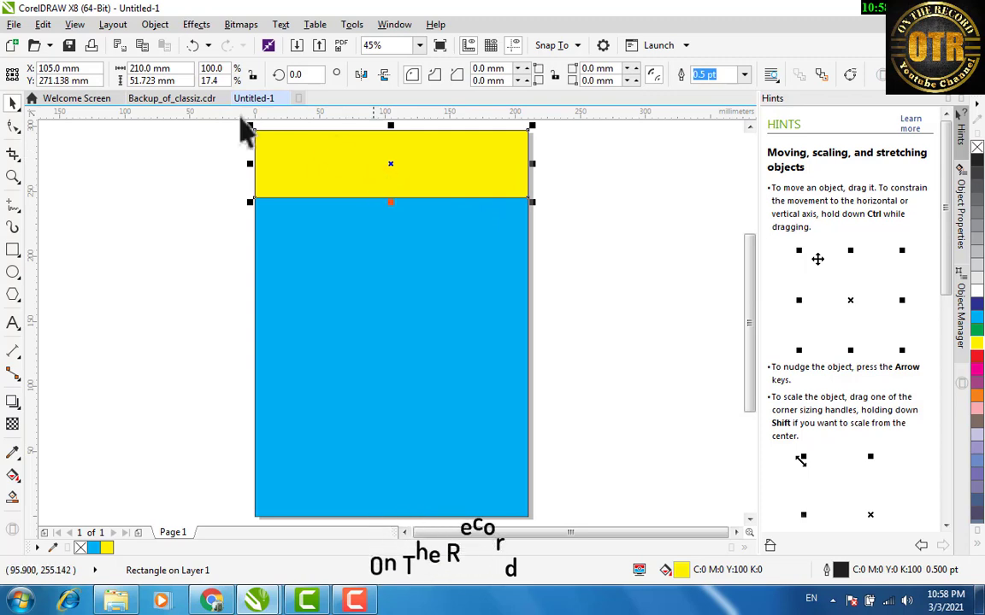
{"action": "left_click", "coordinate": [13, 128]}
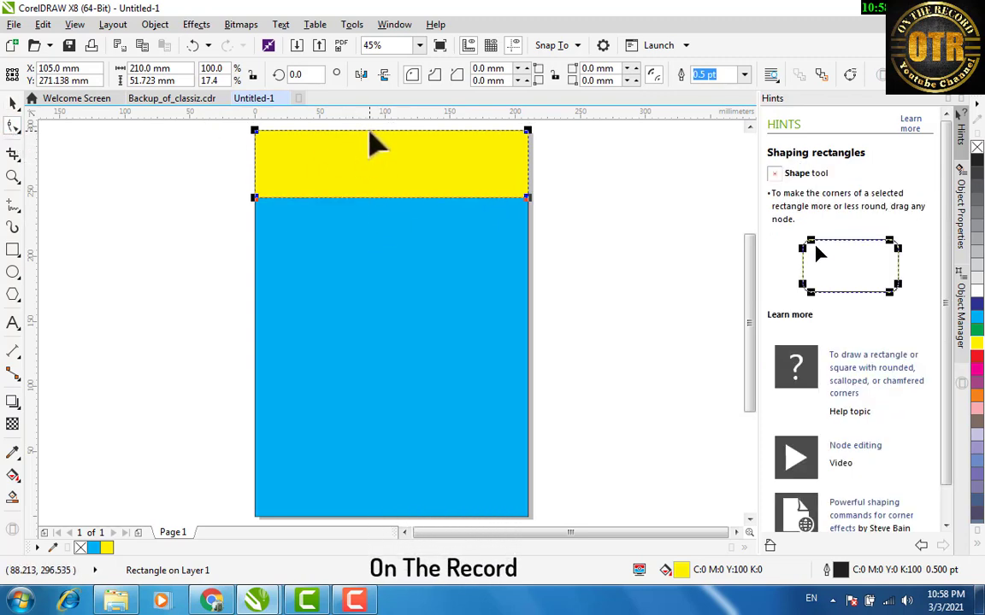
{"action": "left_click", "coordinate": [156, 25]}
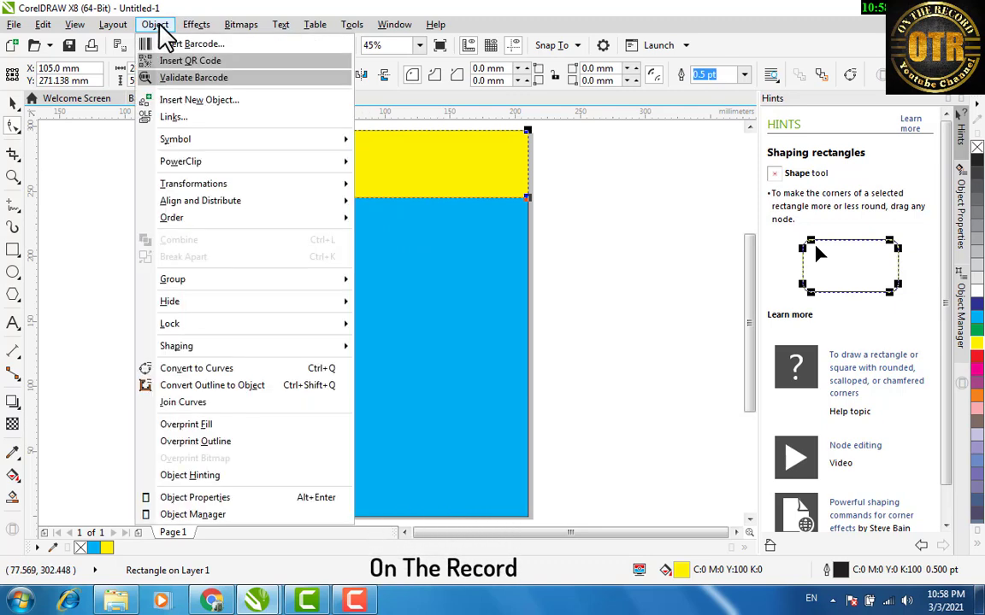
{"action": "left_click", "coordinate": [232, 369]}
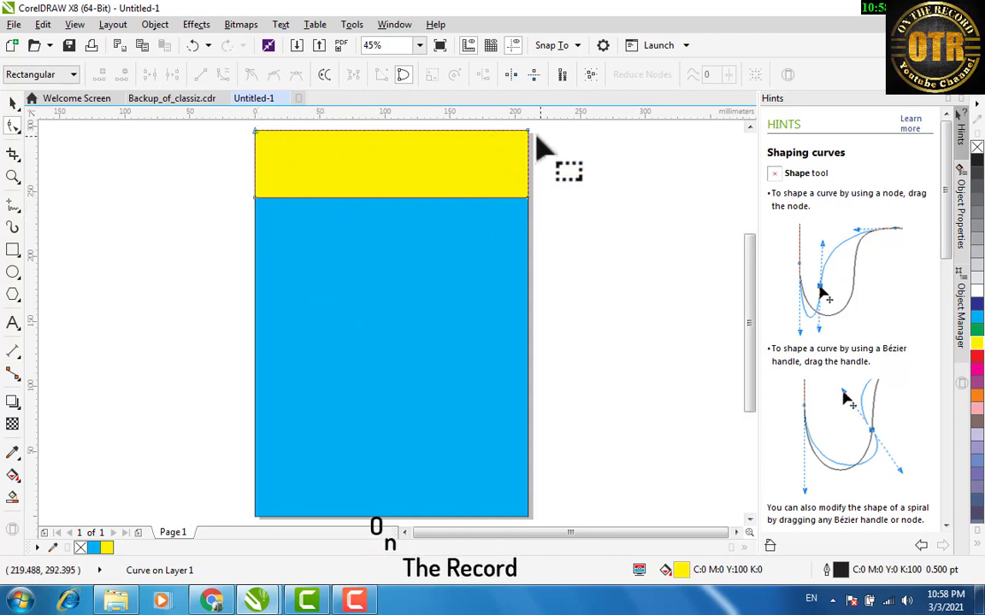
Try moving the yellow band's lower-left corner node slightly outward and down, and undo the move
{"action": "scroll", "coordinate": [247, 154], "scroll_direction": "up", "scroll_amount": 8}
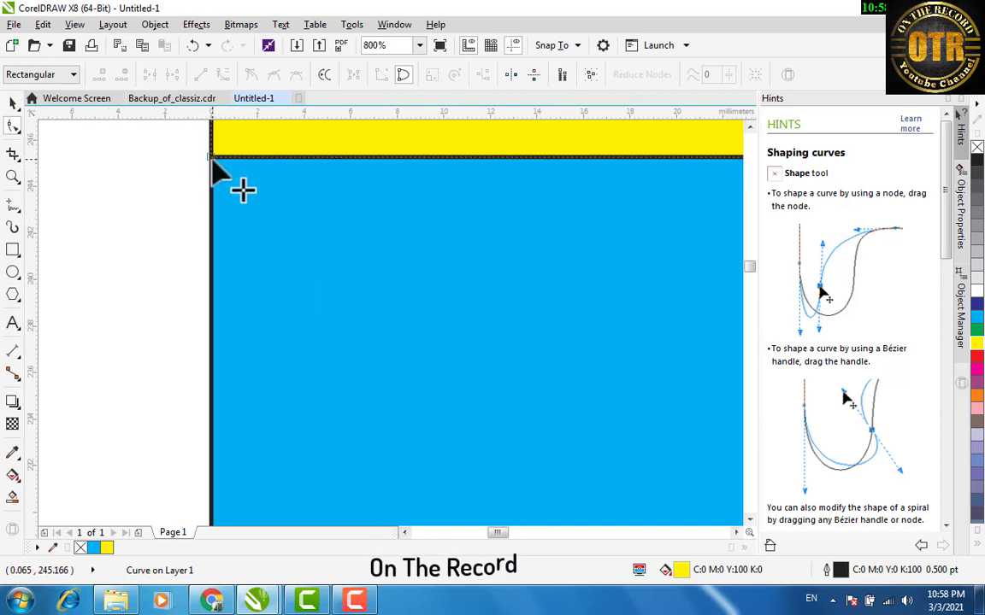
{"action": "left_click_drag", "start_coordinate": [214, 159], "coordinate": [168, 193]}
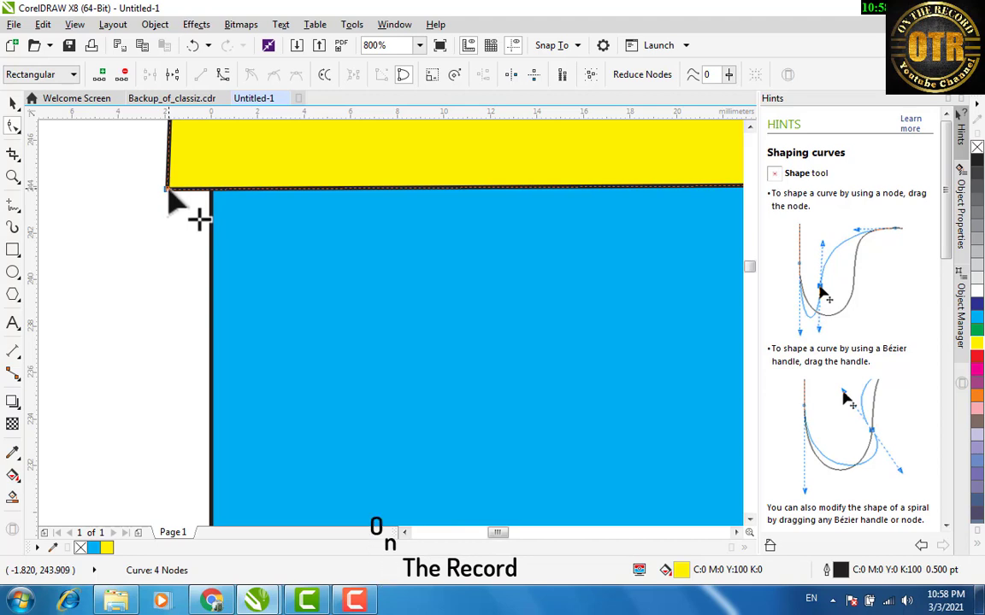
{"action": "key", "text": "ctrl+z"}
{"action": "scroll", "coordinate": [175, 200], "scroll_direction": "down", "scroll_amount": 6}
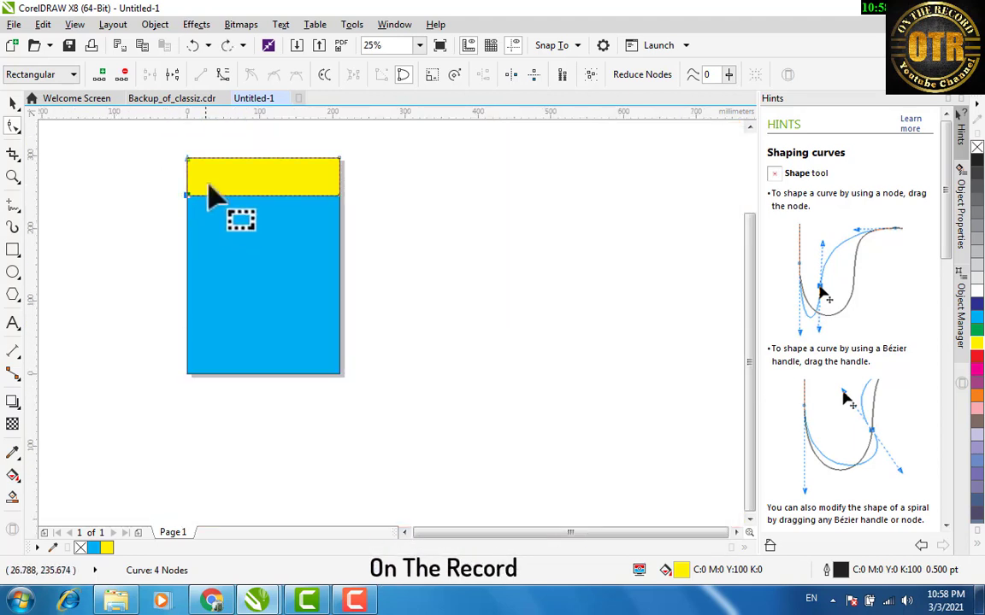
{"action": "left_click", "coordinate": [420, 47]}
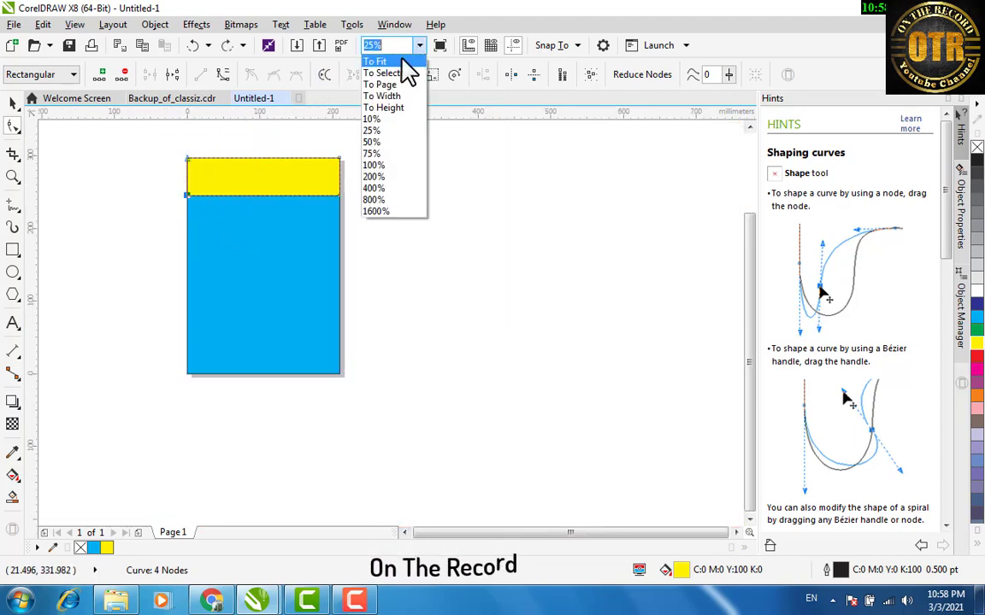
{"action": "left_click", "coordinate": [405, 63]}
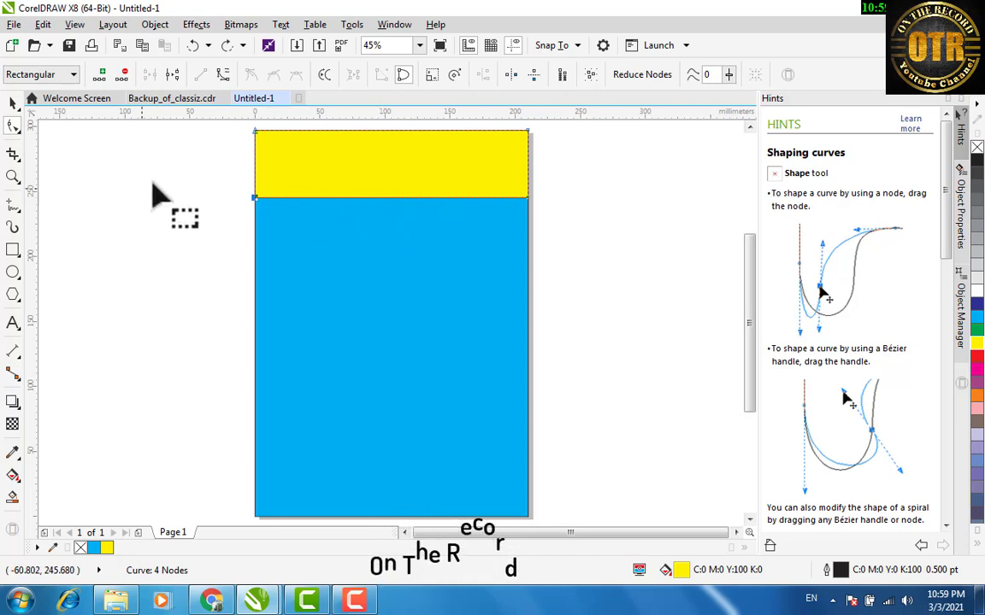
Add a node at the midpoint of the yellow band's lower edge with the Shape tool
{"action": "left_click", "coordinate": [14, 106]}
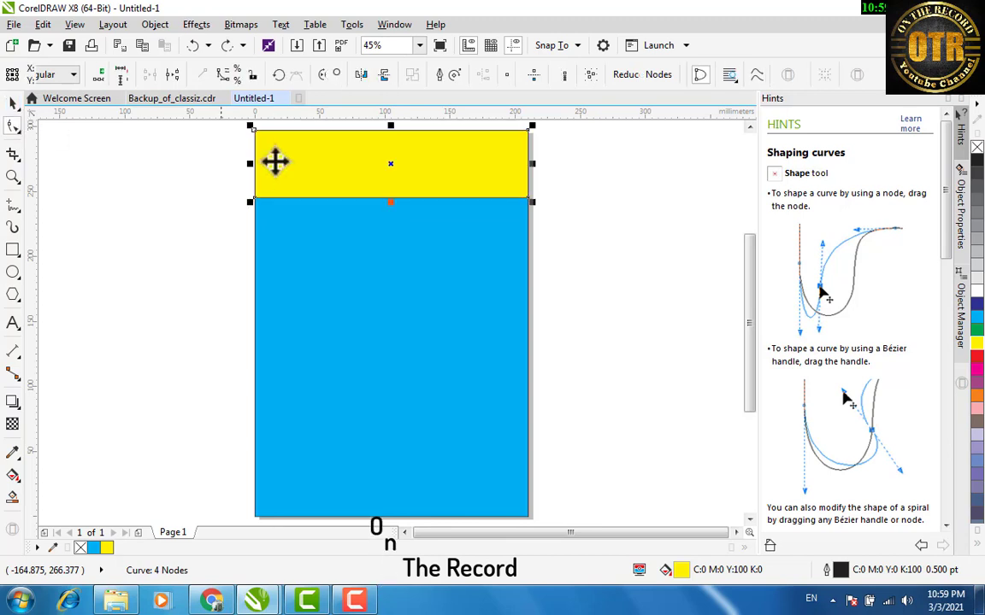
{"action": "left_click", "coordinate": [13, 127]}
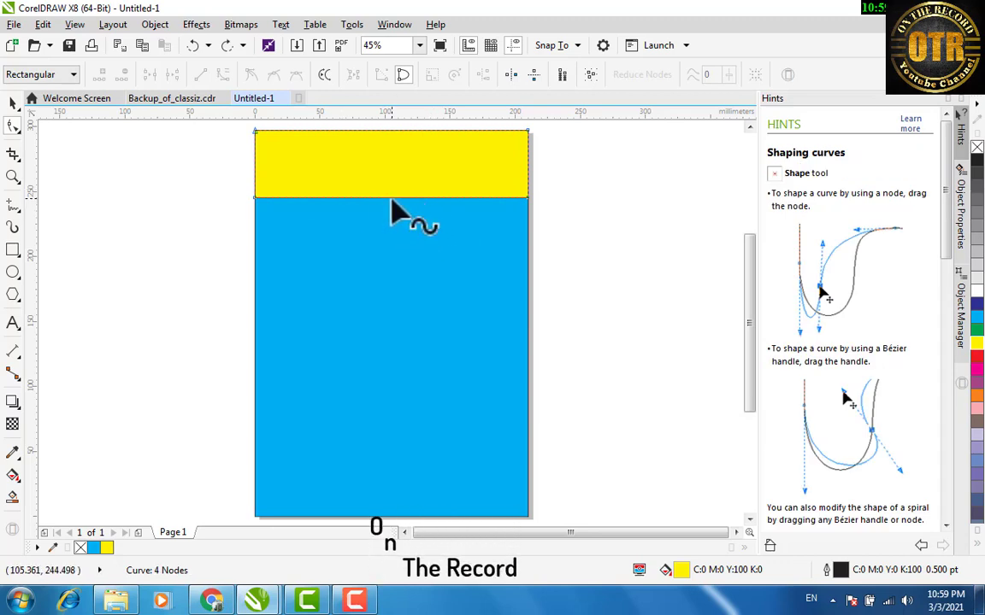
{"action": "left_click", "coordinate": [391, 200]}
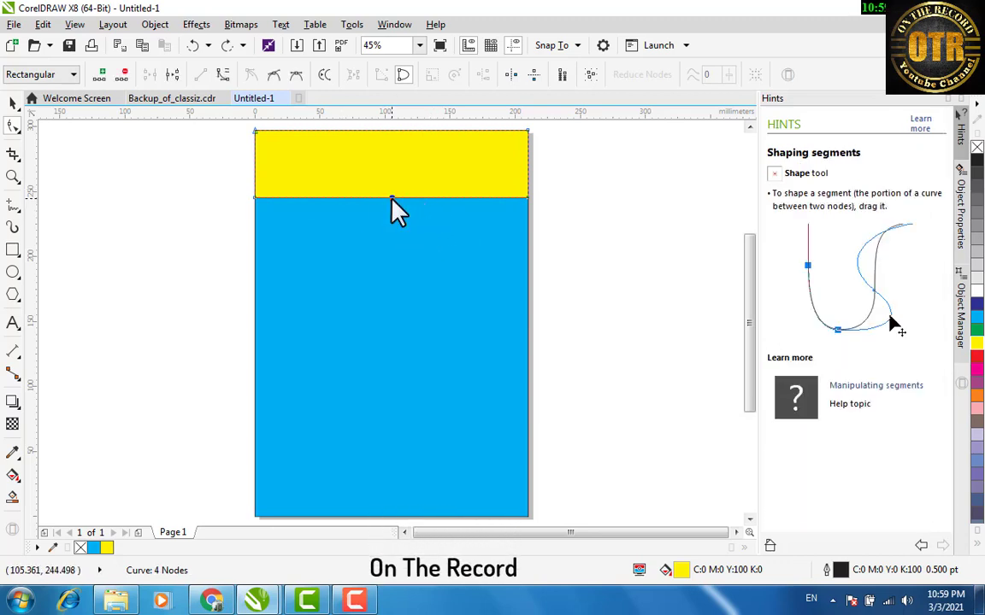
{"action": "scroll", "coordinate": [392, 202], "scroll_direction": "up", "scroll_amount": 4}
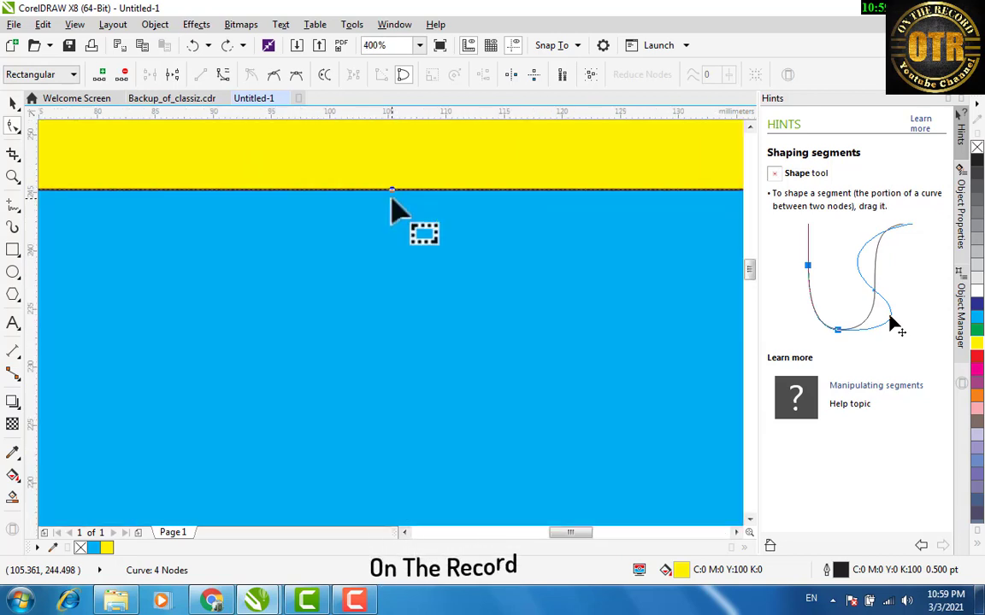
{"action": "double_click", "coordinate": [392, 190]}
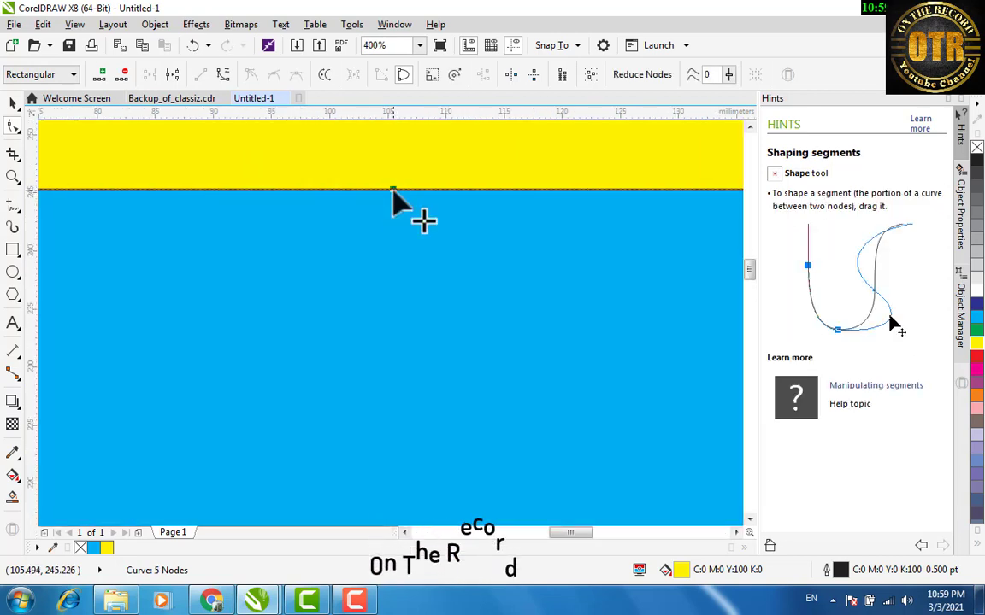
{"action": "scroll", "coordinate": [392, 193], "scroll_direction": "down", "scroll_amount": 4}
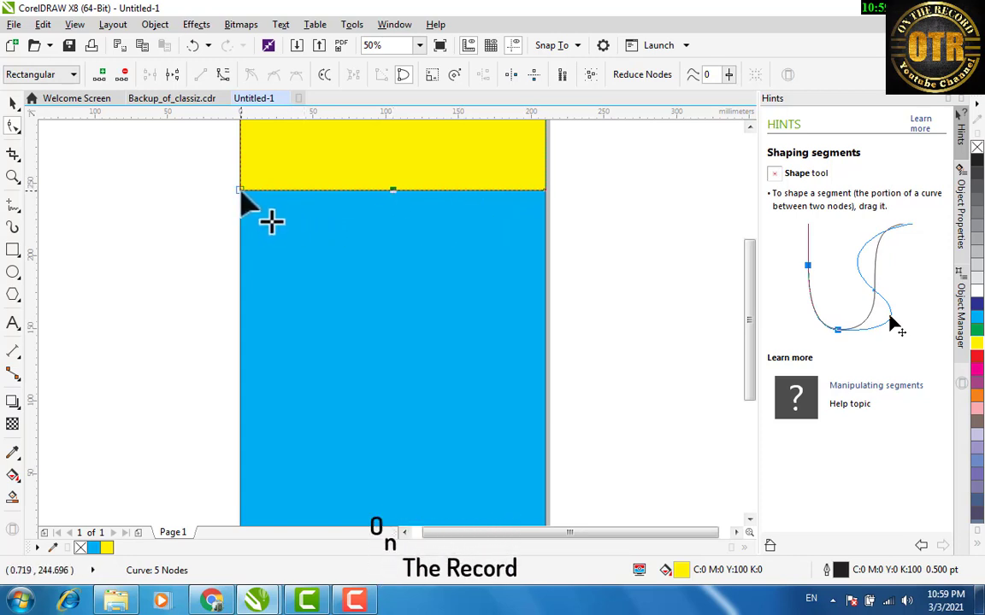
Try pulling the yellow band's lower-left corner node about 20 mm outside the page, and undo it
{"action": "left_click_drag", "start_coordinate": [240, 189], "coordinate": [210, 190]}
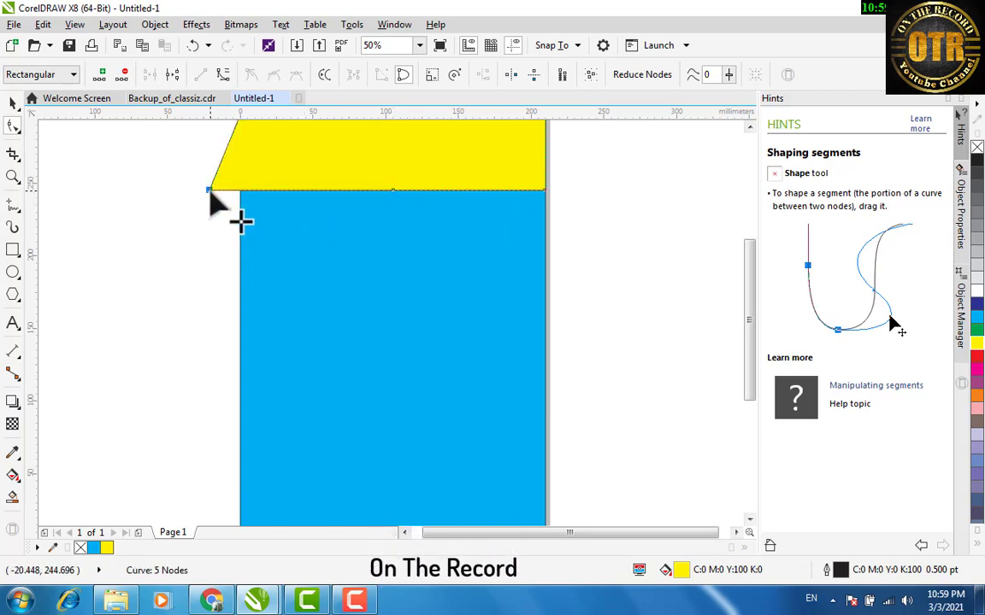
{"action": "key", "text": "ctrl+z"}
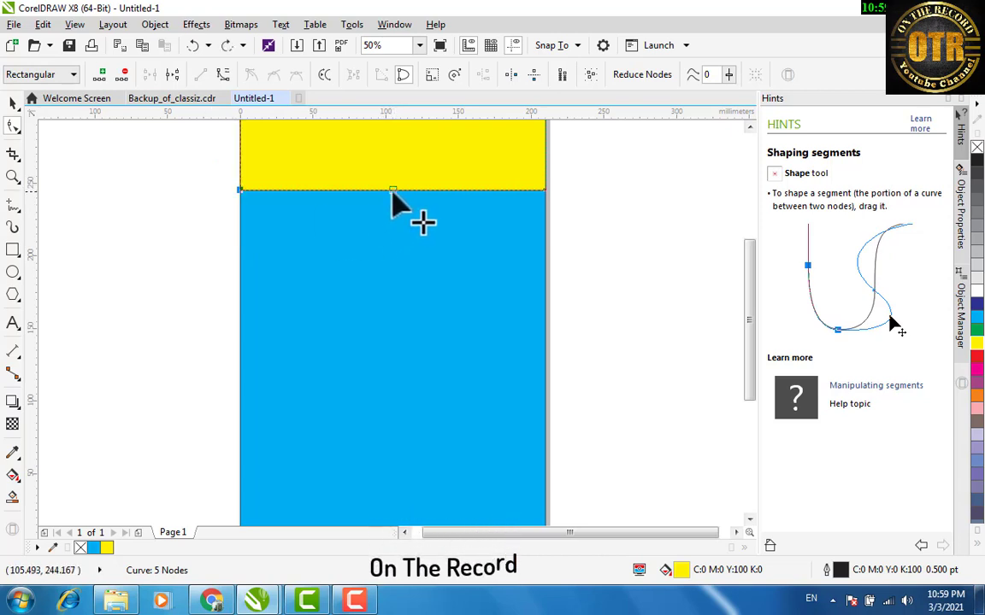
Move the middle node of the yellow band's lower edge down about 35 mm to form a V-shaped point
{"action": "left_click", "coordinate": [391, 196]}
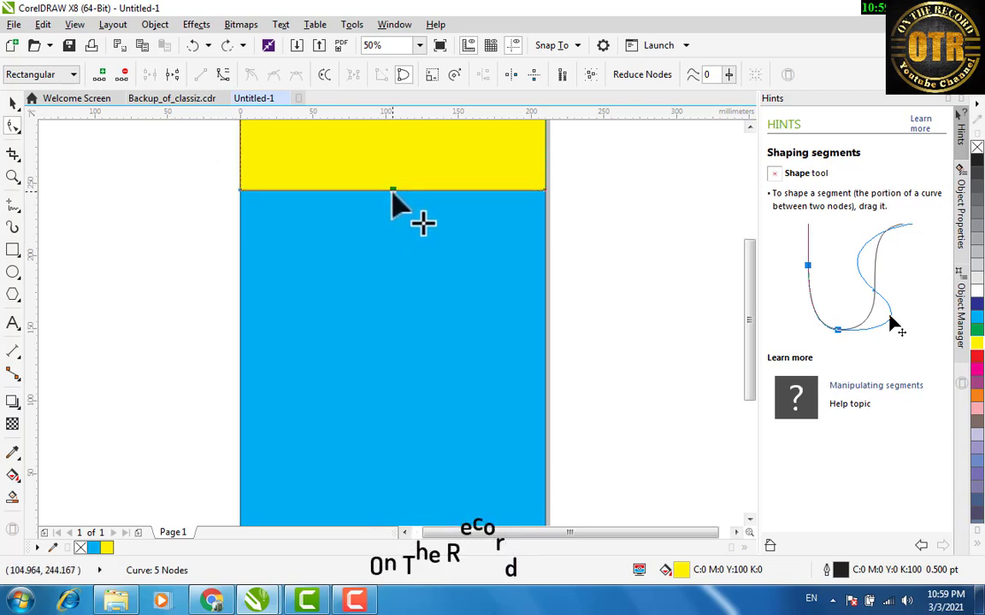
{"action": "left_click_drag", "start_coordinate": [392, 194], "coordinate": [394, 245]}
{"action": "scroll", "coordinate": [394, 244], "scroll_direction": "down", "scroll_amount": 1}
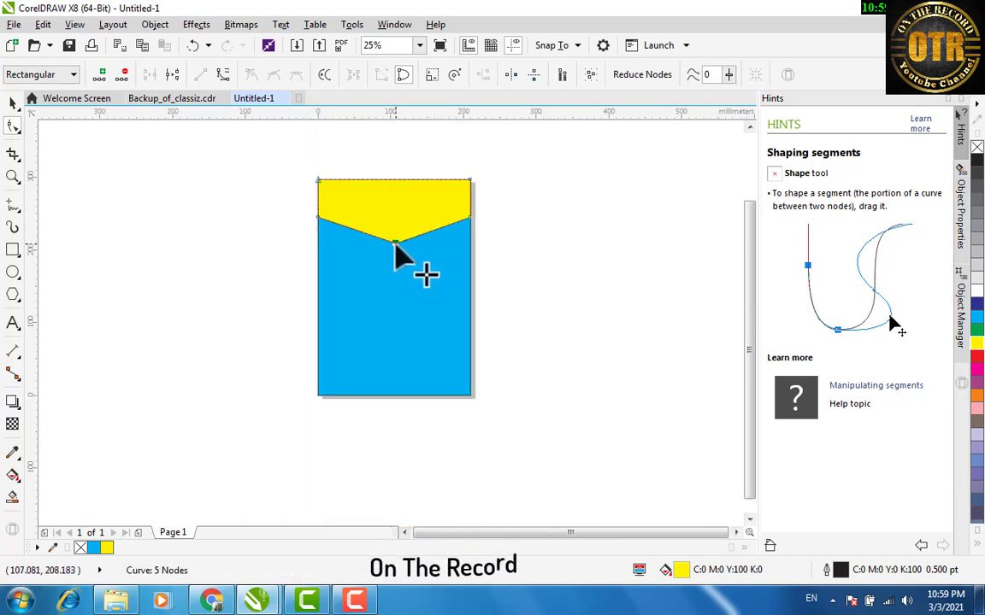
Make a vertically shortened copy of the yellow band, about 81 mm tall, keeping its upper edge in place
{"action": "left_click", "coordinate": [13, 103]}
{"action": "key", "text": "Escape"}
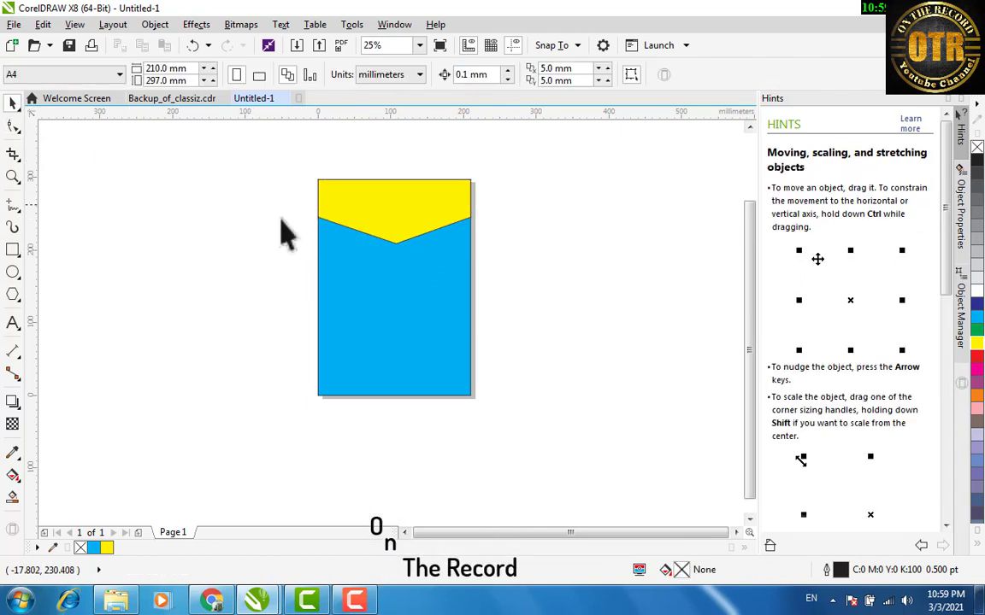
{"action": "left_click_drag", "start_coordinate": [301, 155], "coordinate": [501, 261]}
{"action": "scroll", "coordinate": [393, 242], "scroll_direction": "up", "scroll_amount": 1}
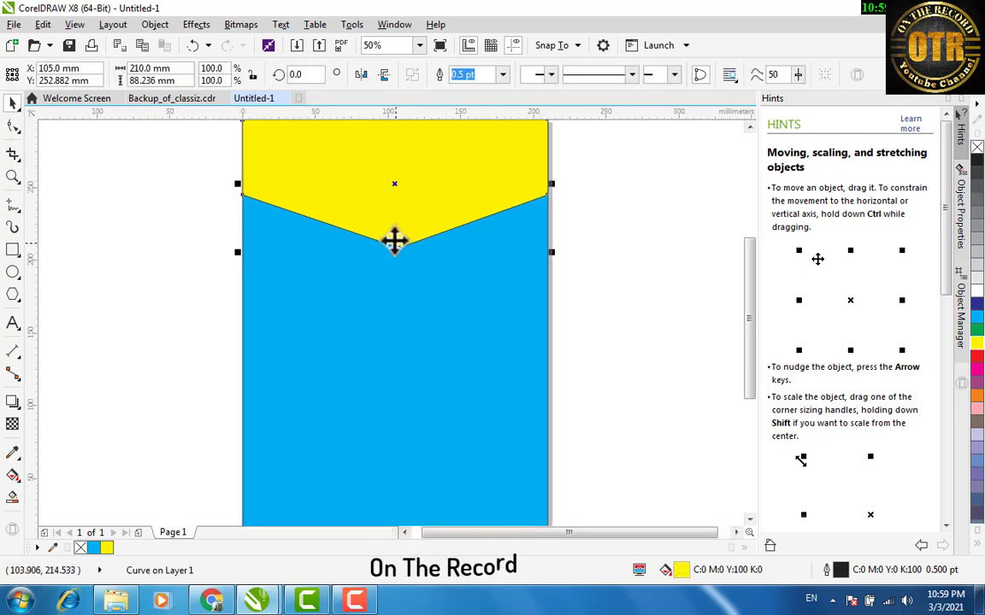
{"action": "scroll", "coordinate": [393, 242], "scroll_direction": "down", "scroll_amount": 2}
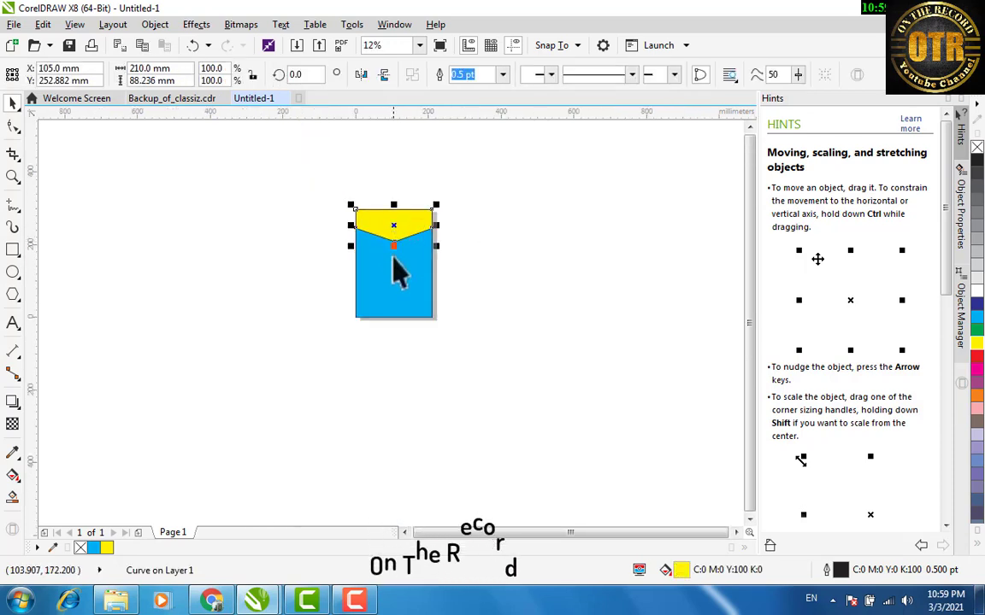
{"action": "scroll", "coordinate": [394, 269], "scroll_direction": "up", "scroll_amount": 1}
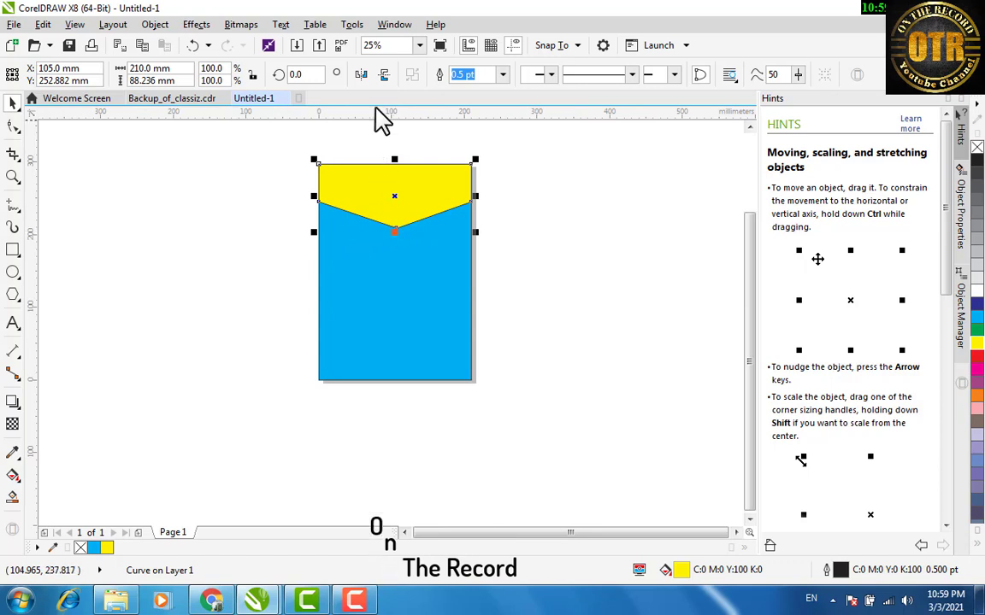
{"action": "left_click", "coordinate": [419, 45]}
{"action": "left_click", "coordinate": [403, 67]}
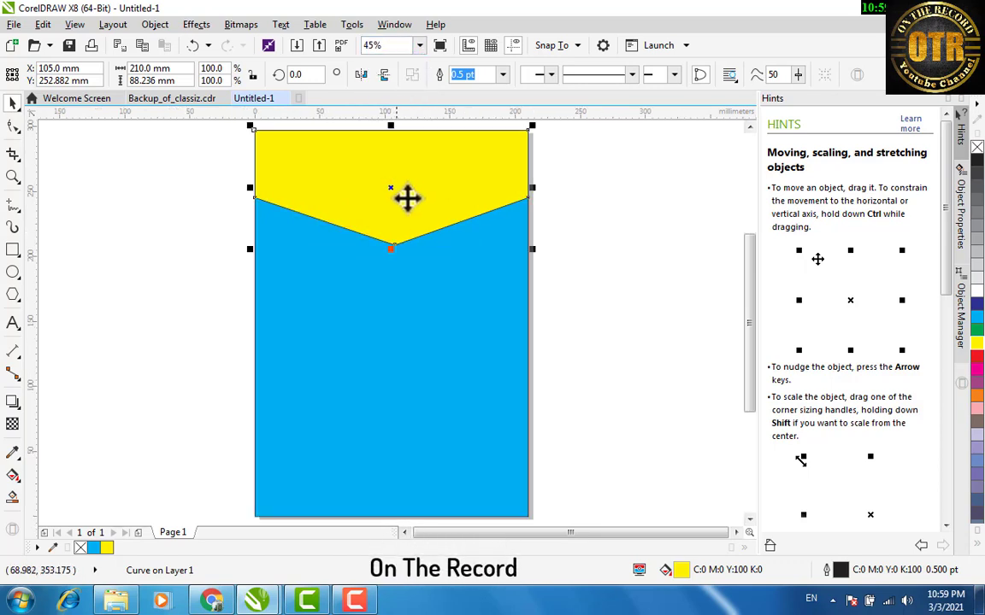
{"action": "left_click_drag", "start_coordinate": [390, 248], "coordinate": [391, 241]}
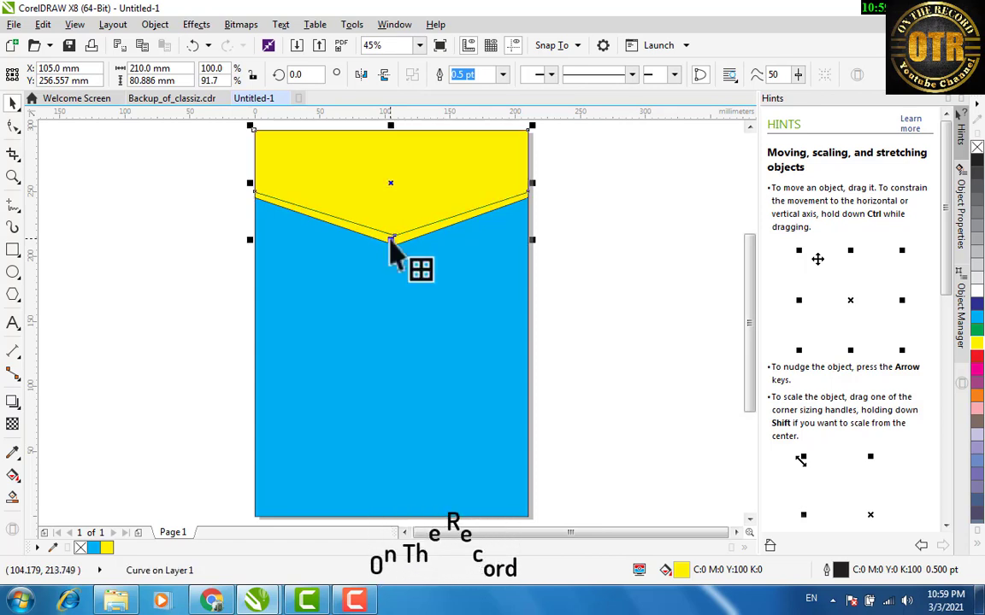
Fill the taller yellow band behind the shortened copy with white to form a V-shaped stripe
{"action": "left_click", "coordinate": [585, 248]}
{"action": "left_click", "coordinate": [437, 227]}
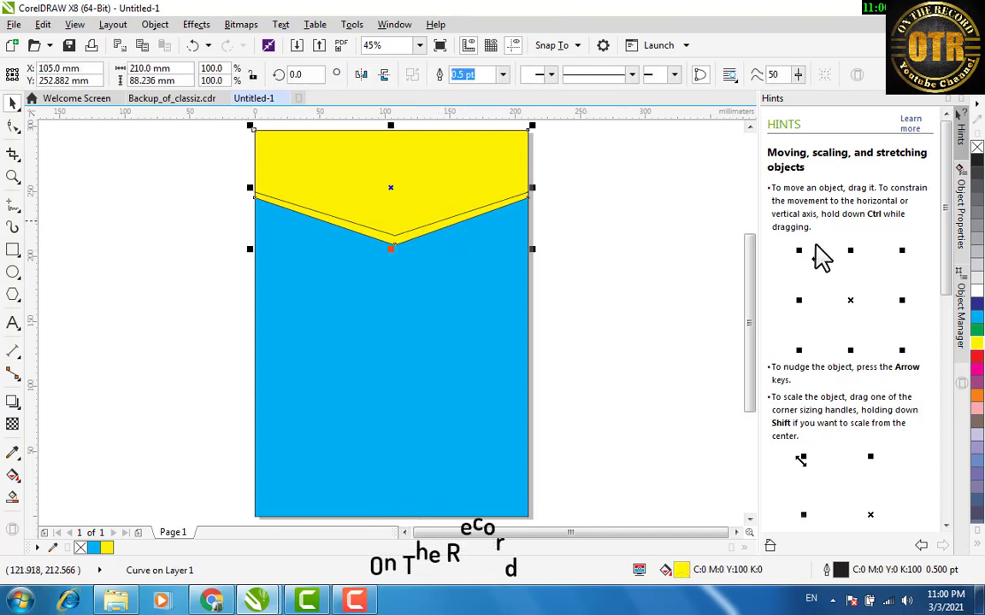
{"action": "left_click", "coordinate": [978, 290]}
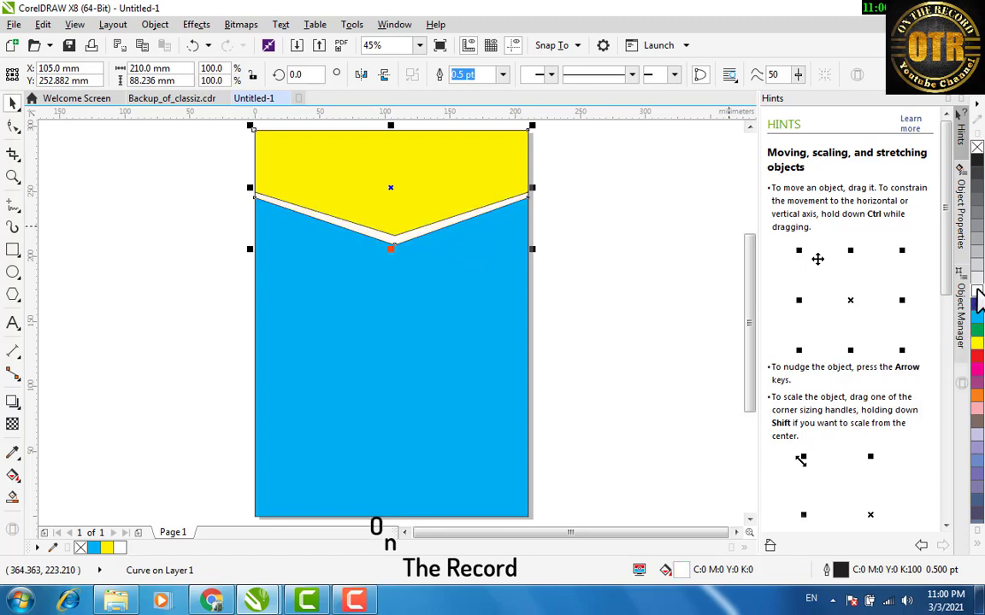
{"action": "left_click", "coordinate": [654, 248]}
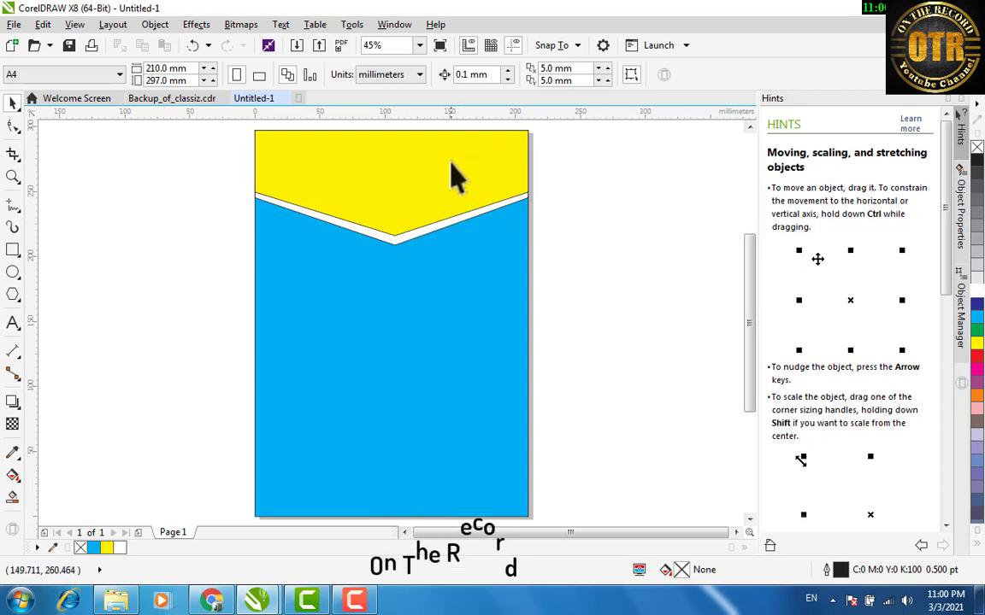
Select the yellow and white bands together, and undo back to the single yellow band
{"action": "left_click", "coordinate": [395, 221]}
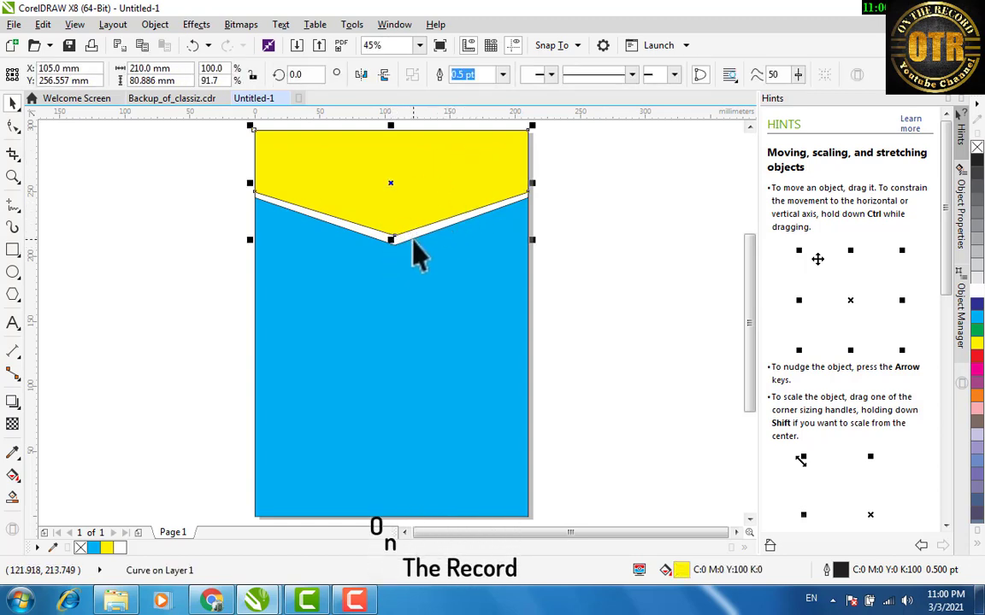
{"action": "left_click", "coordinate": [433, 223], "text": "shift"}
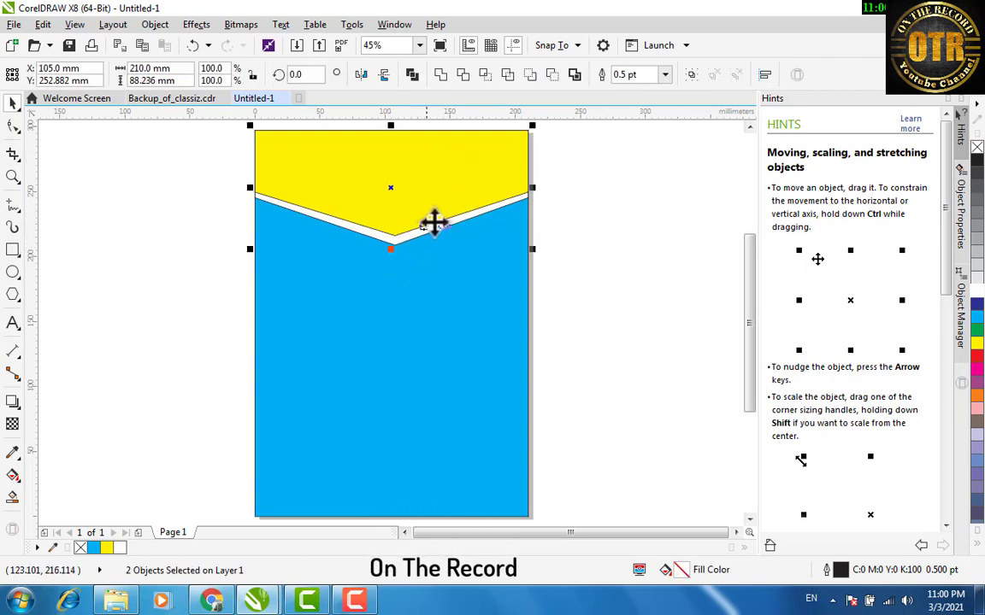
{"action": "key", "text": "ctrl+l"}
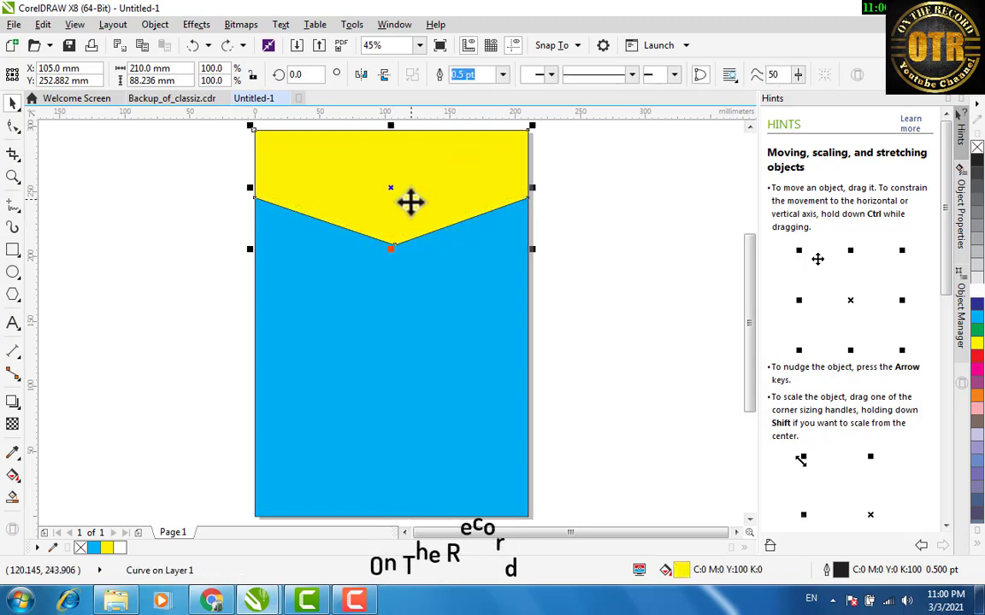
Shrink the yellow band to 50% of its height and move its lower middle node down about 12 mm
{"action": "left_click_drag", "start_coordinate": [394, 249], "coordinate": [396, 189]}
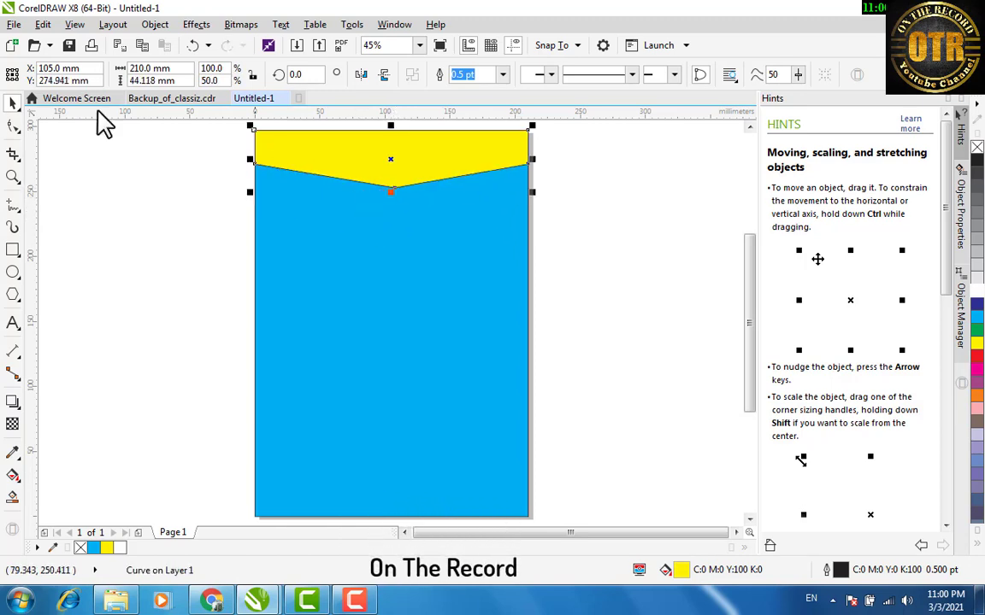
{"action": "left_click", "coordinate": [13, 127]}
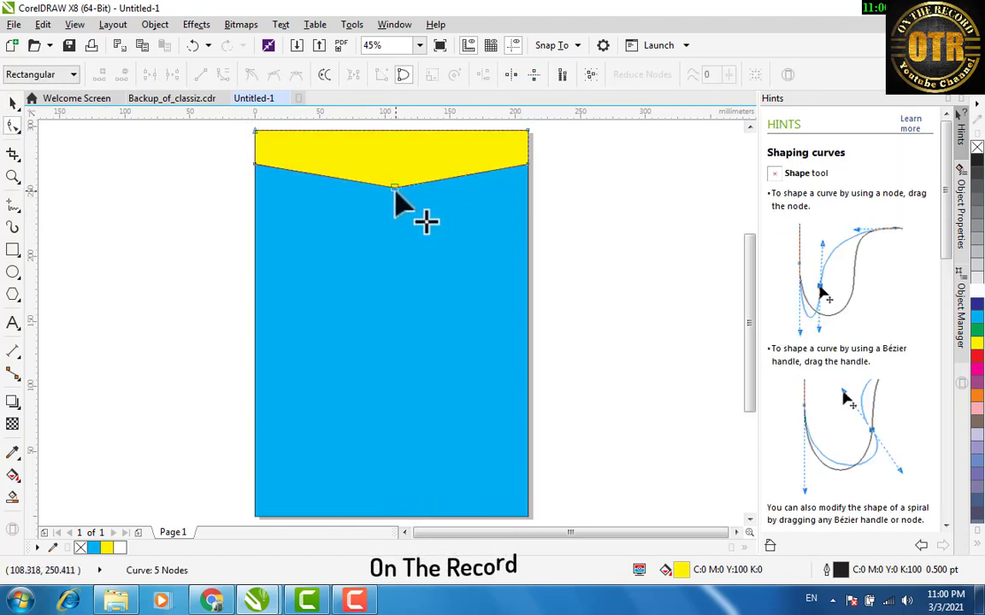
{"action": "left_click_drag", "start_coordinate": [393, 196], "coordinate": [393, 203]}
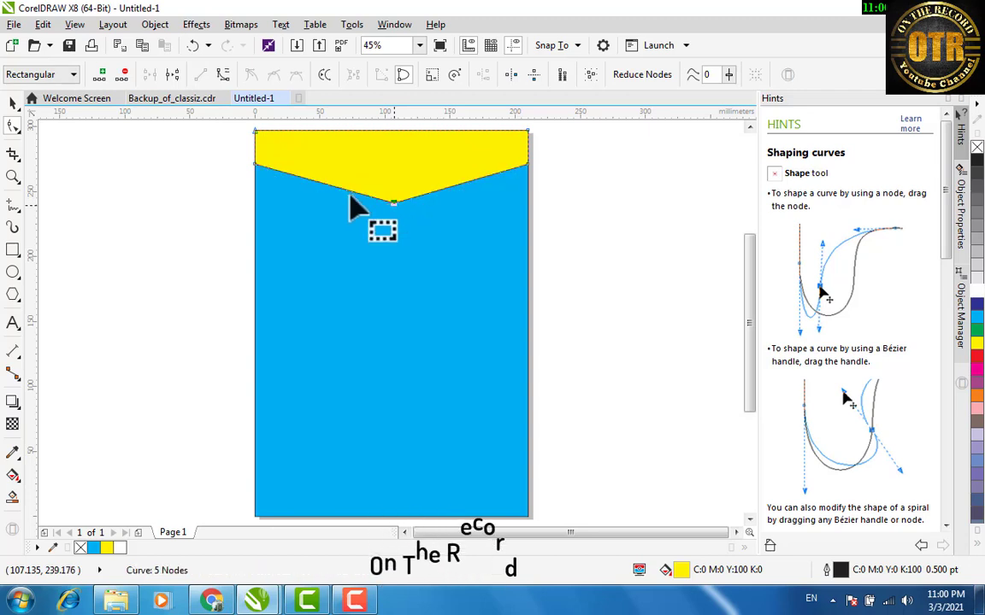
{"action": "left_click", "coordinate": [39, 135]}
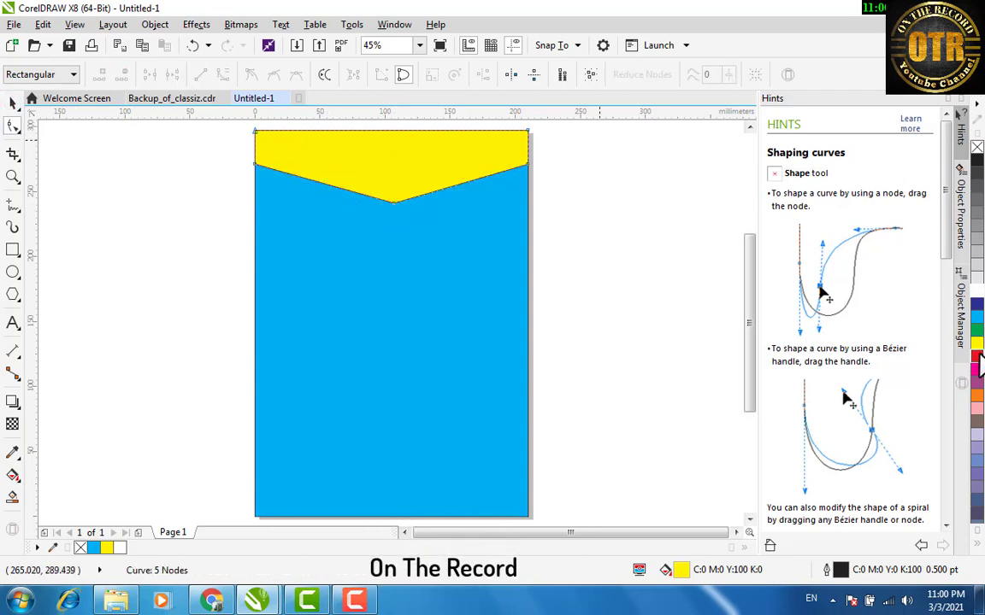
Fill the band with red, and convert its left lower edge to a curve that bulges downward
{"action": "left_click", "coordinate": [973, 356]}
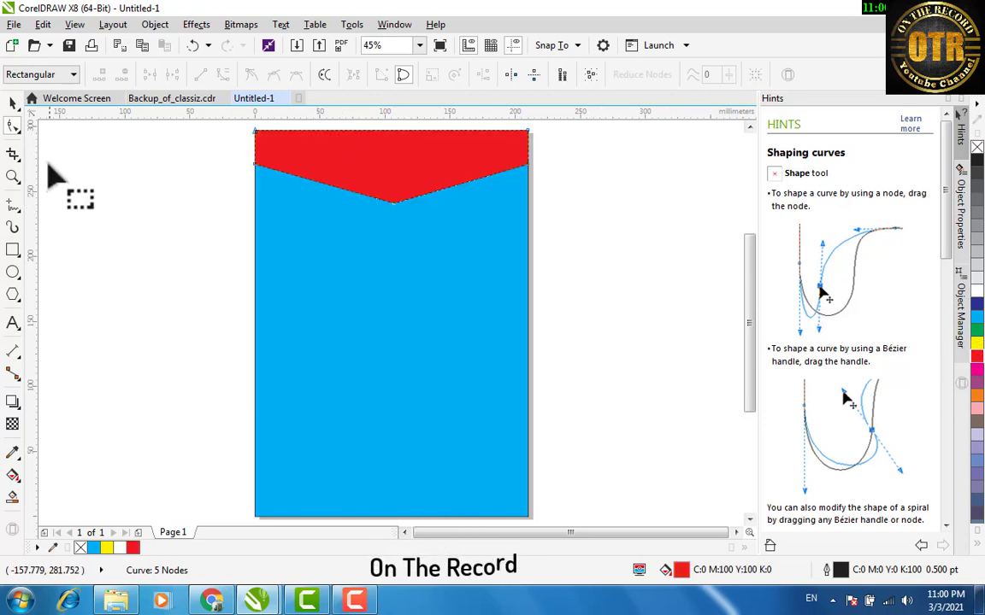
{"action": "right_click", "coordinate": [317, 185]}
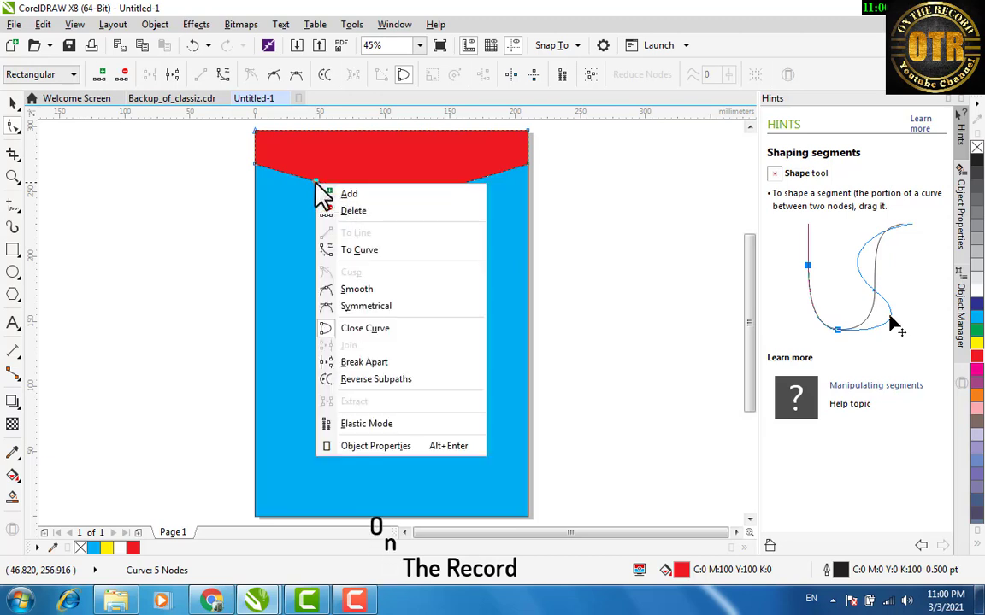
{"action": "left_click", "coordinate": [359, 250]}
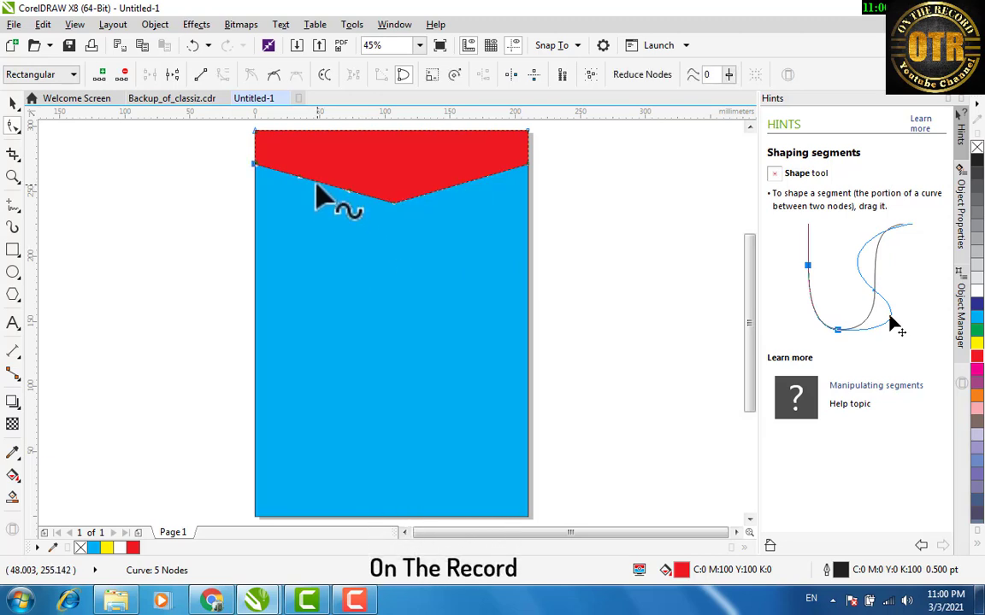
{"action": "left_click_drag", "start_coordinate": [315, 183], "coordinate": [298, 205]}
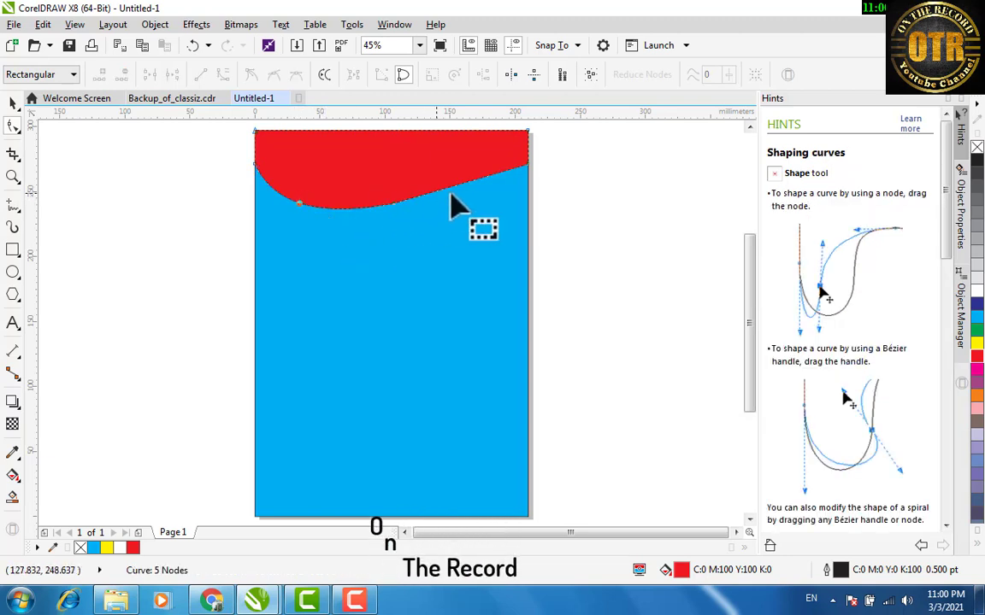
{"action": "right_click", "coordinate": [474, 183]}
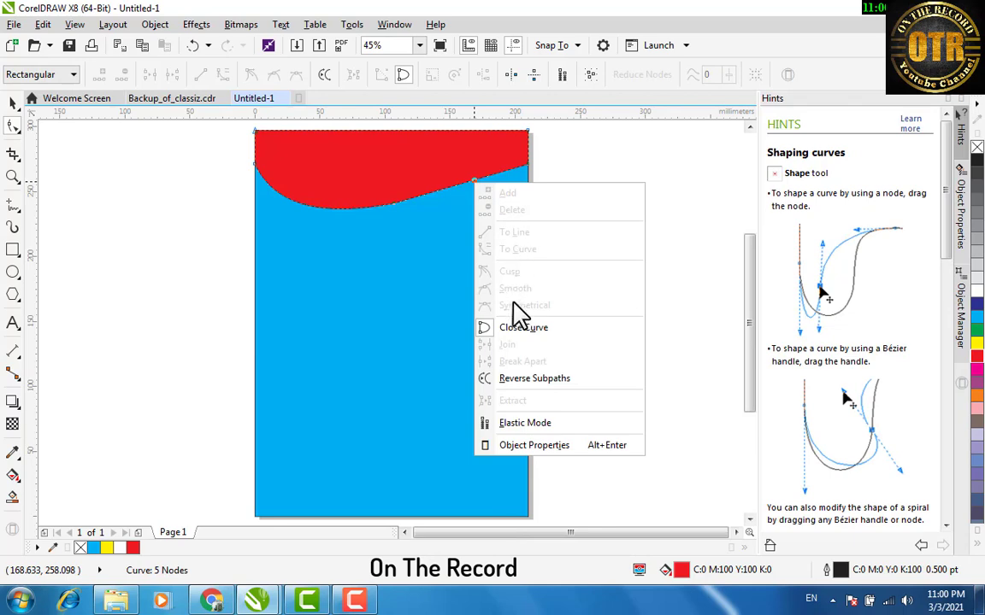
{"action": "left_click", "coordinate": [480, 198]}
{"action": "left_click", "coordinate": [478, 193]}
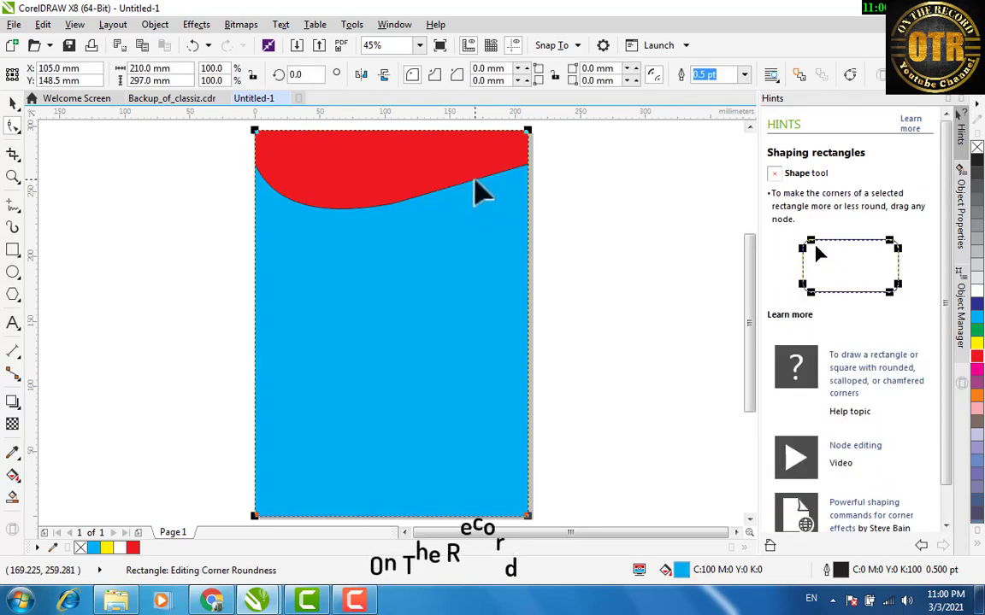
{"action": "left_click", "coordinate": [479, 194]}
{"action": "left_click", "coordinate": [480, 197]}
{"action": "mouse_move", "coordinate": [477, 189]}
{"action": "left_mouse_down"}
{"action": "mouse_move", "coordinate": [510, 223]}
{"action": "mouse_move", "coordinate": [475, 188]}
{"action": "left_mouse_up"}
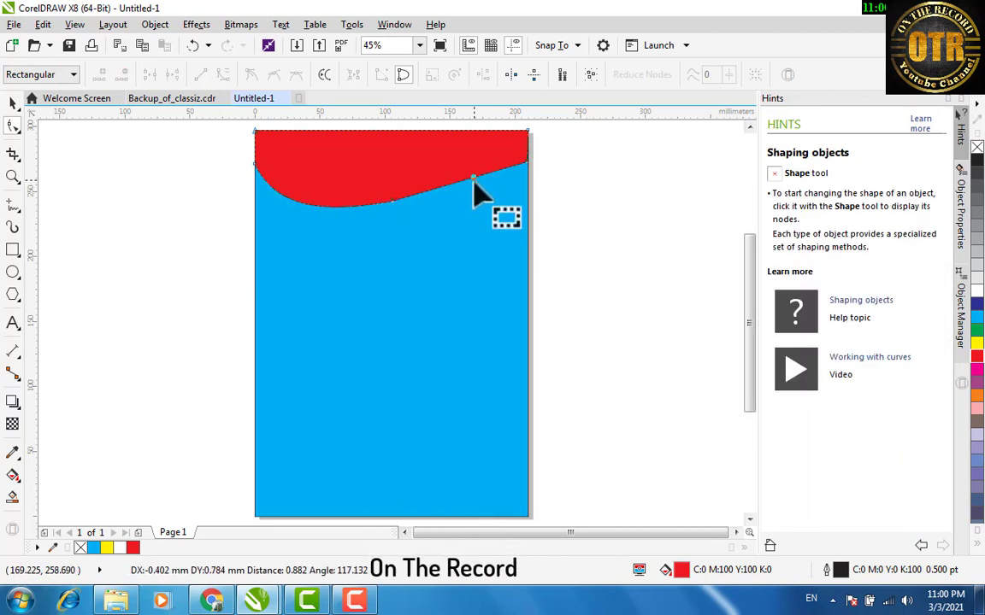
Convert the red band's right lower edge to a curve and pull it down into a bulge
{"action": "right_click", "coordinate": [474, 184]}
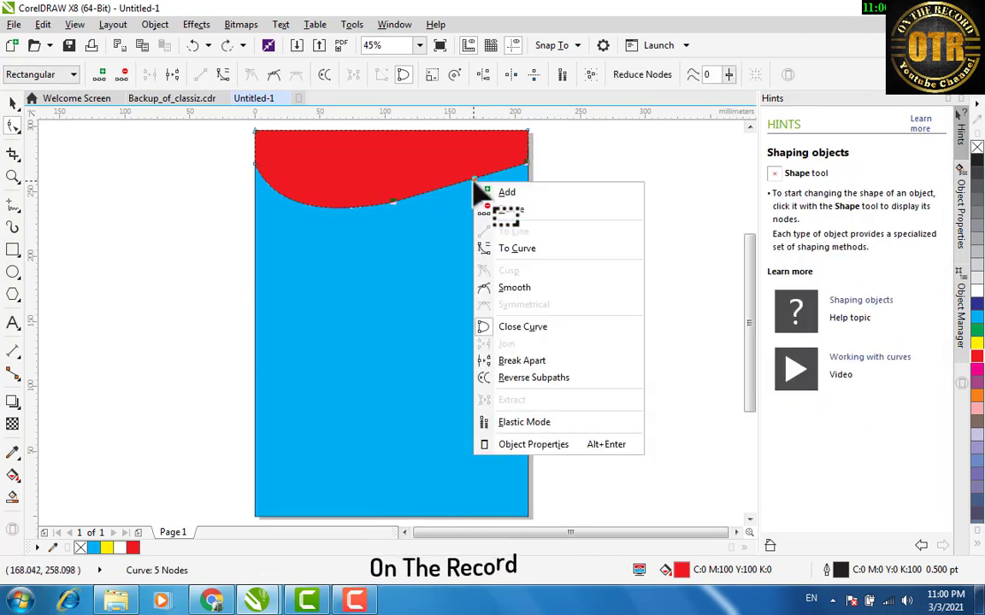
{"action": "left_click", "coordinate": [509, 249]}
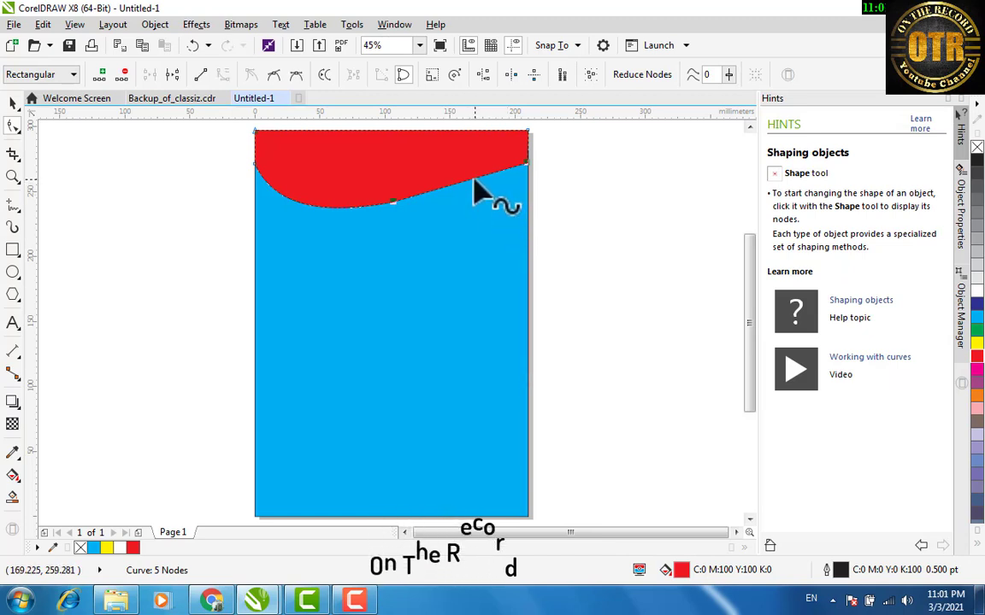
{"action": "left_click_drag", "start_coordinate": [474, 181], "coordinate": [485, 205]}
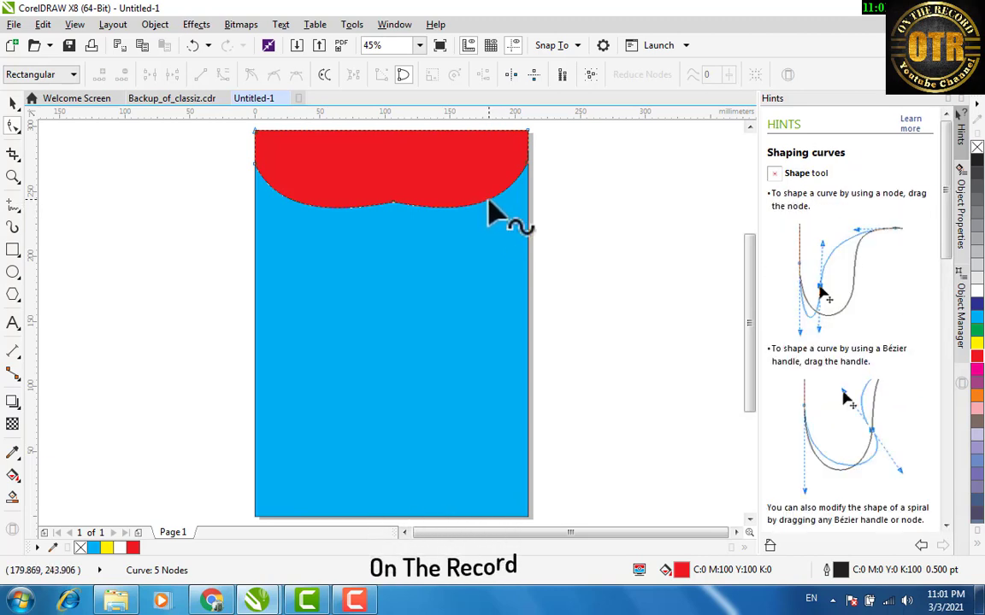
{"action": "left_click_drag", "start_coordinate": [491, 214], "coordinate": [499, 219]}
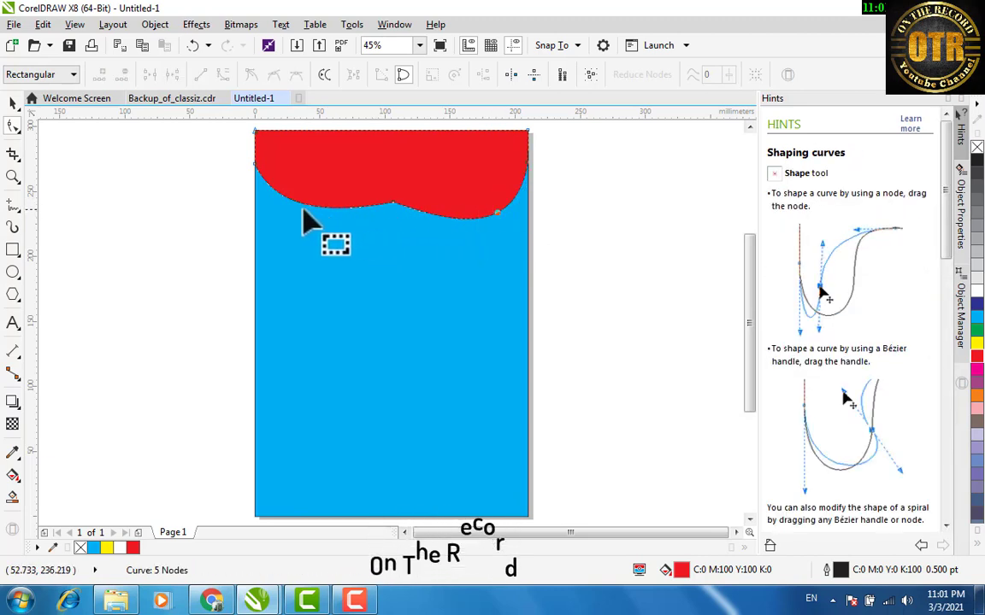
Raise the red band's lower middle node about 38 mm into a peak and round out the curves on both sides
{"action": "left_click_drag", "start_coordinate": [295, 212], "coordinate": [395, 155]}
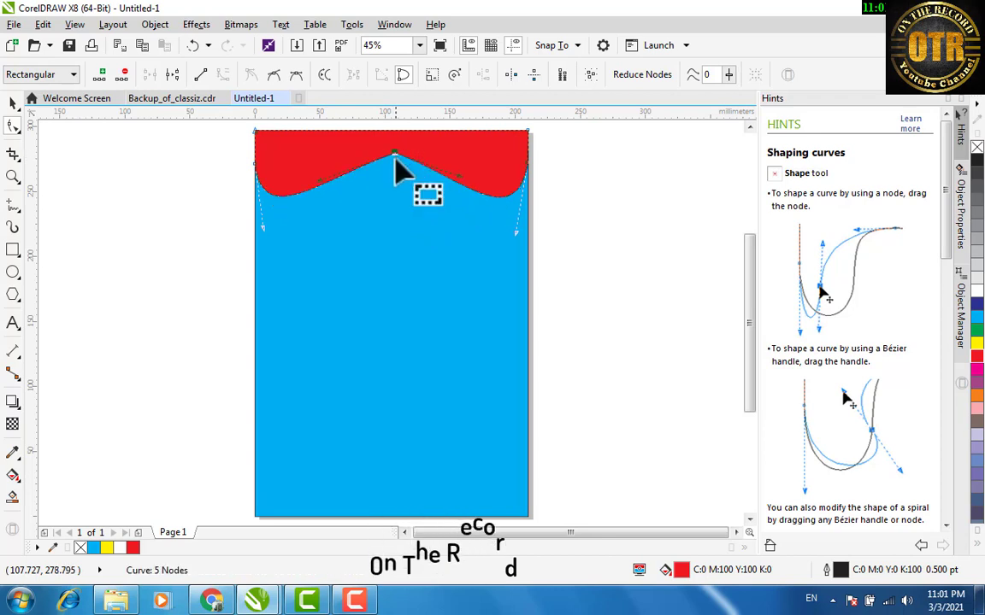
{"action": "left_click_drag", "start_coordinate": [459, 177], "coordinate": [335, 205]}
{"action": "left_click", "coordinate": [396, 226]}
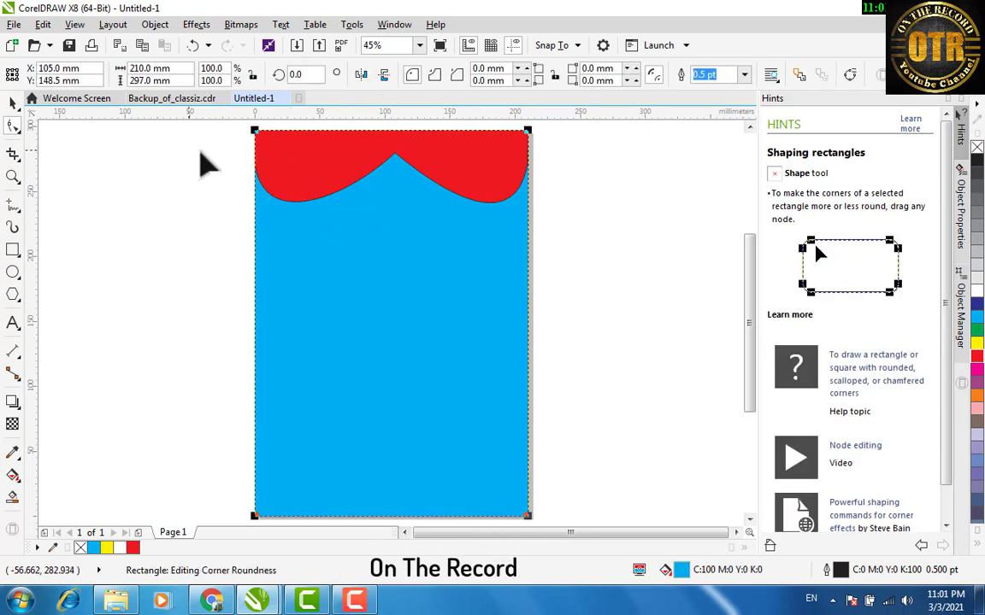
Make a vertically mirrored copy of the red band and place it along the page's lower edge
{"action": "left_click", "coordinate": [13, 103]}
{"action": "left_click", "coordinate": [304, 178]}
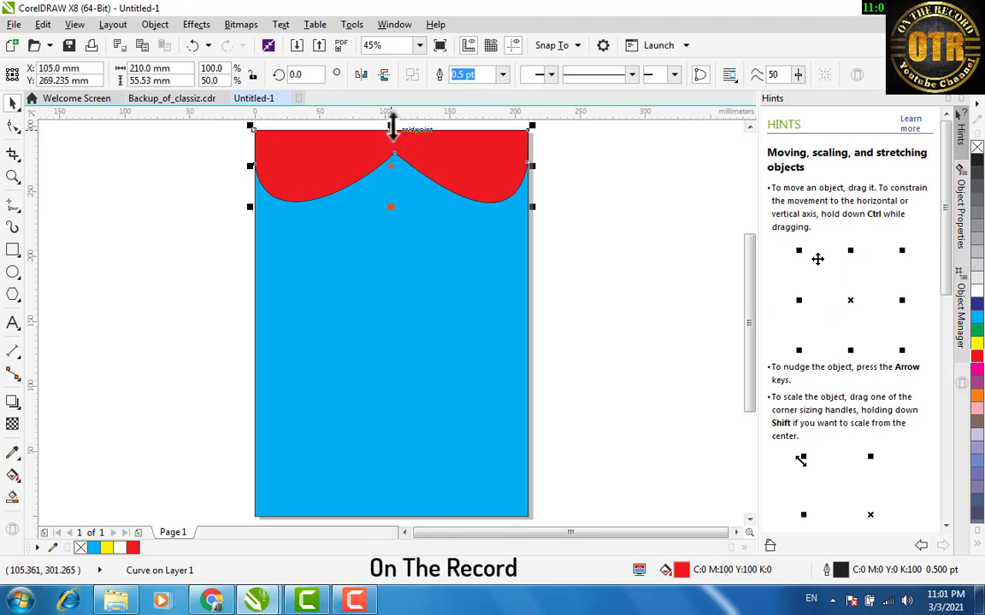
{"action": "left_click_drag", "start_coordinate": [394, 147], "coordinate": [405, 247]}
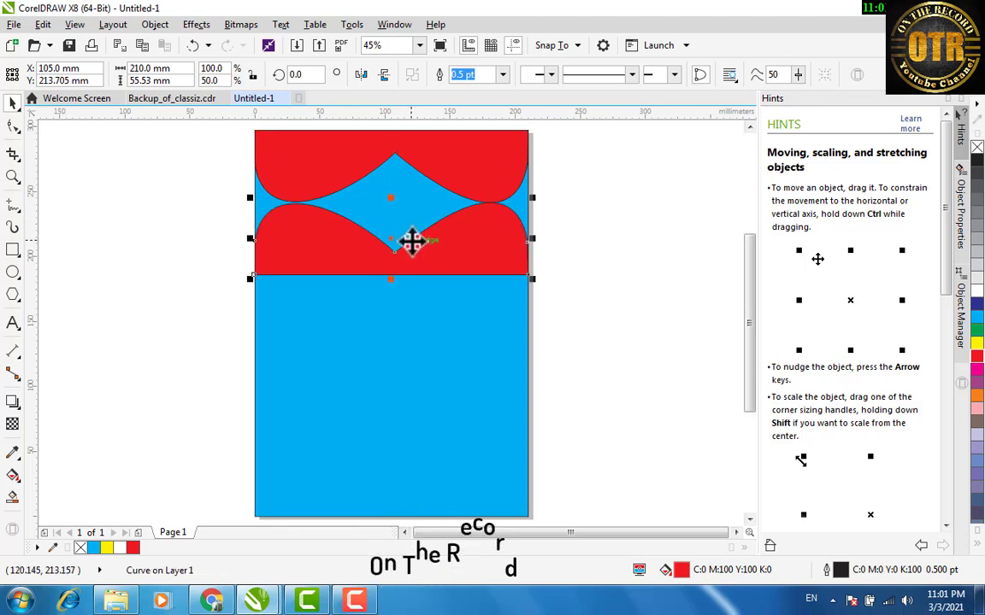
{"action": "scroll", "coordinate": [413, 238], "scroll_direction": "down", "scroll_amount": 2}
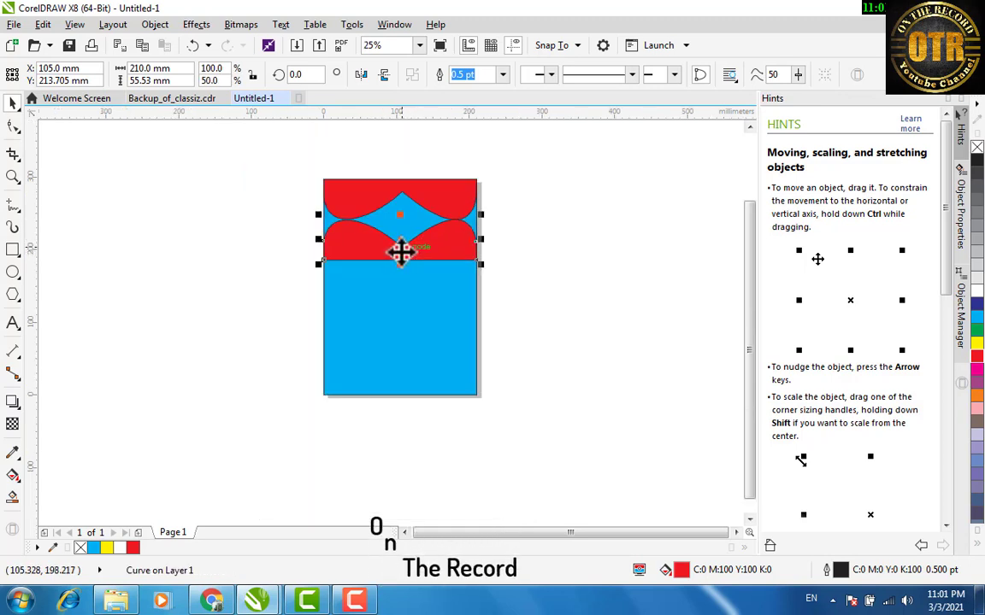
{"action": "left_click_drag", "start_coordinate": [400, 250], "coordinate": [394, 383]}
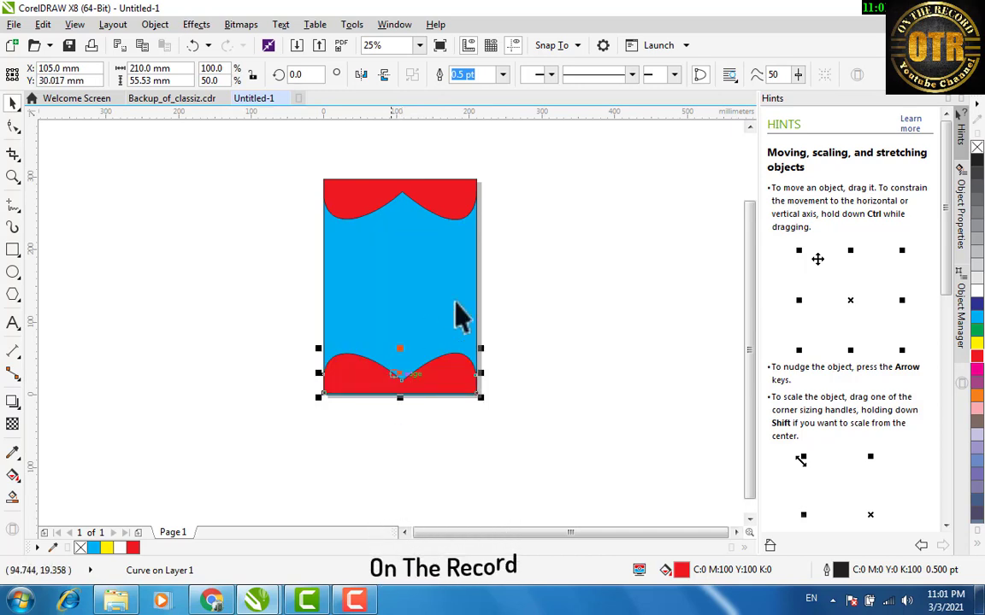
Delete the blue rectangle and both red bands from the page
{"action": "left_click", "coordinate": [532, 180]}
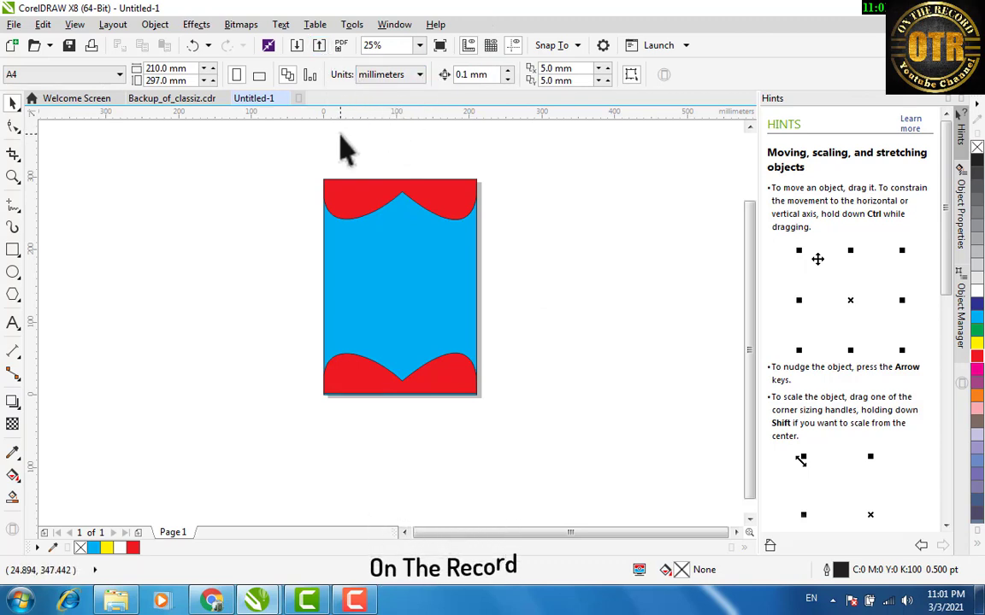
{"action": "left_click_drag", "start_coordinate": [266, 145], "coordinate": [539, 491]}
{"action": "key", "text": "Delete"}
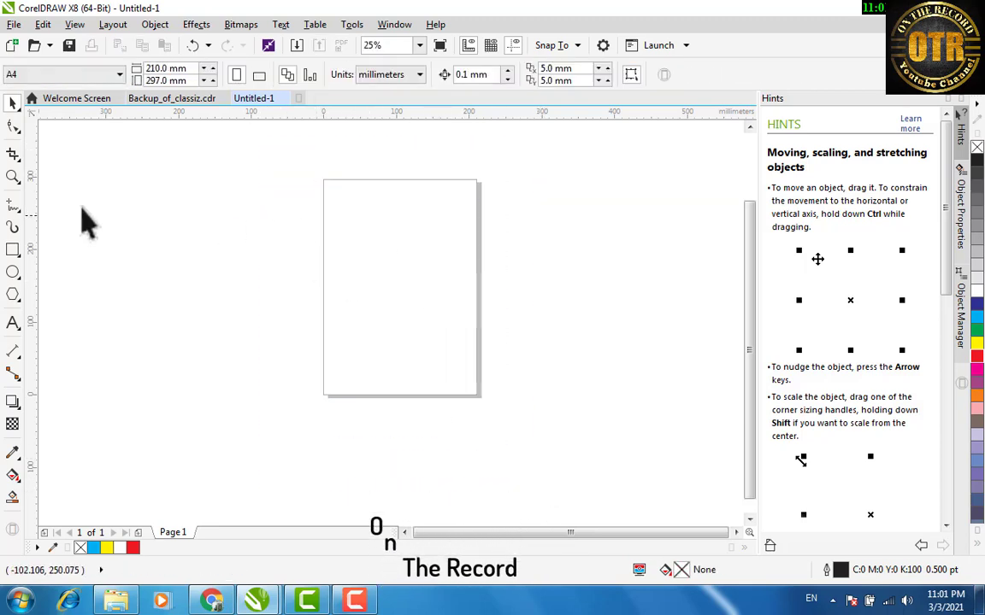
Cover the page with a red rectangle and add a blue band about 41 mm high along the page's lower edge
{"action": "double_click", "coordinate": [12, 249]}
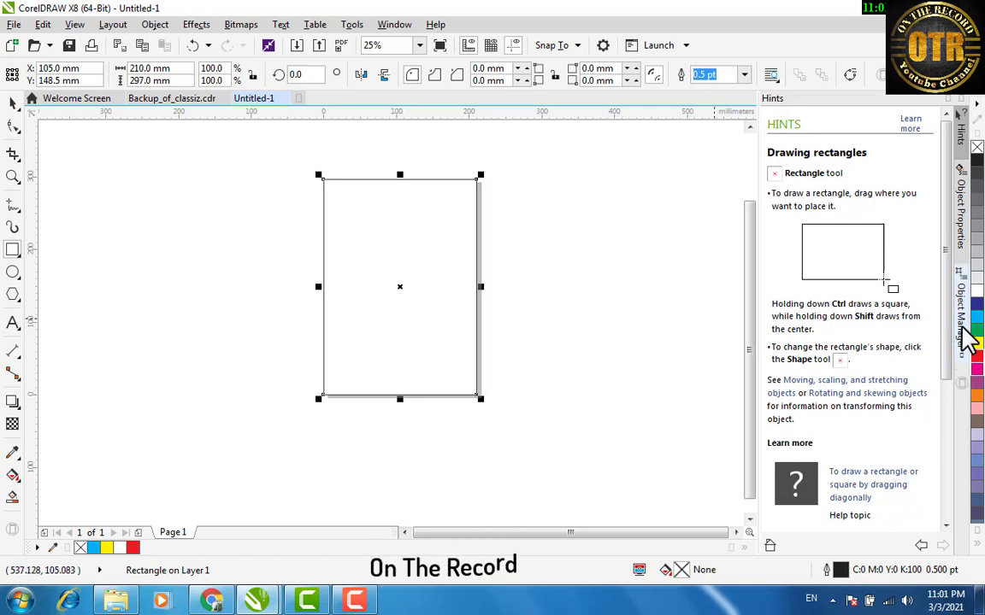
{"action": "left_click", "coordinate": [976, 357]}
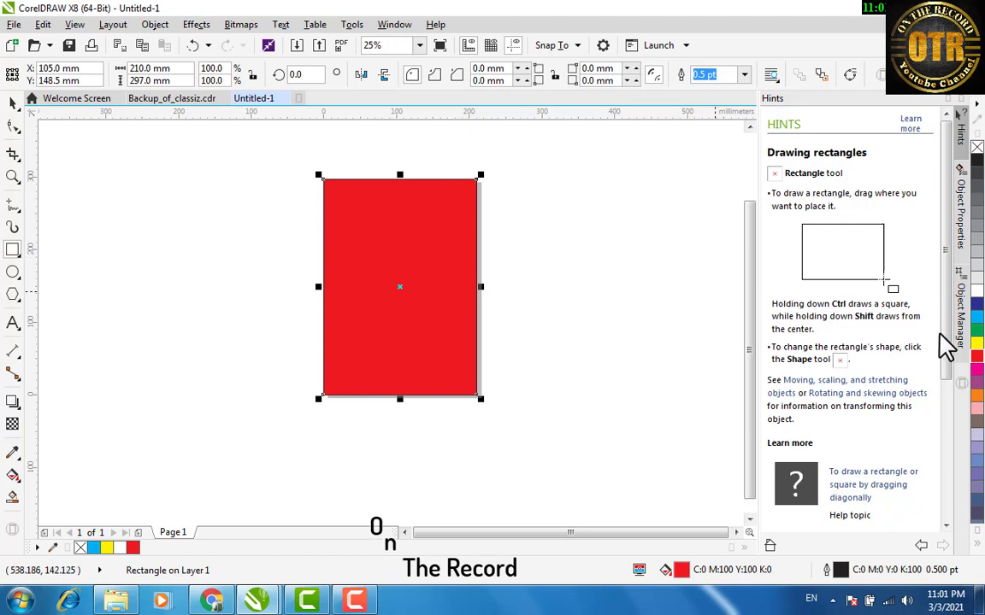
{"action": "left_click", "coordinate": [976, 305]}
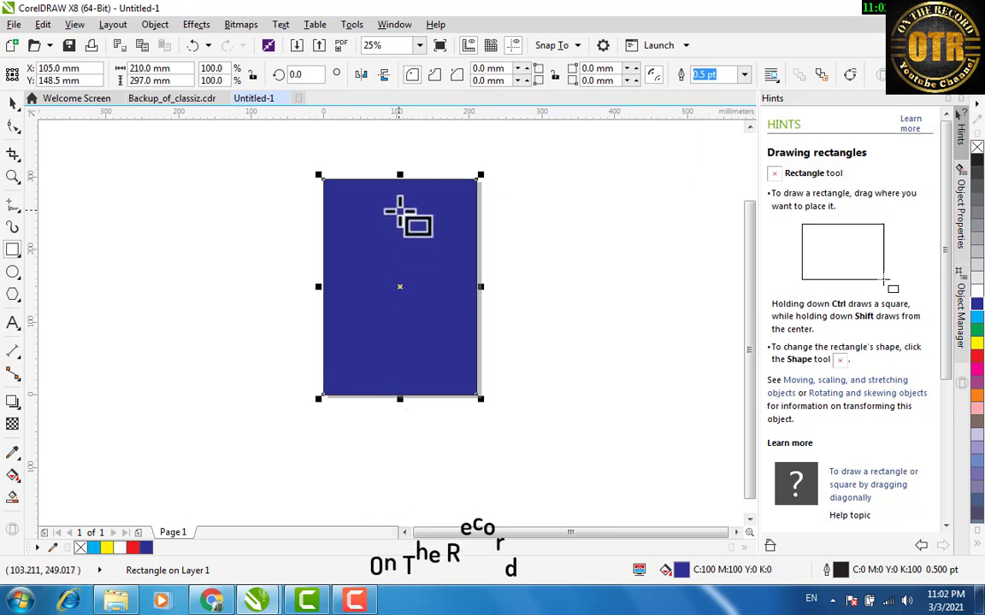
{"action": "left_click_drag", "start_coordinate": [402, 175], "coordinate": [395, 363]}
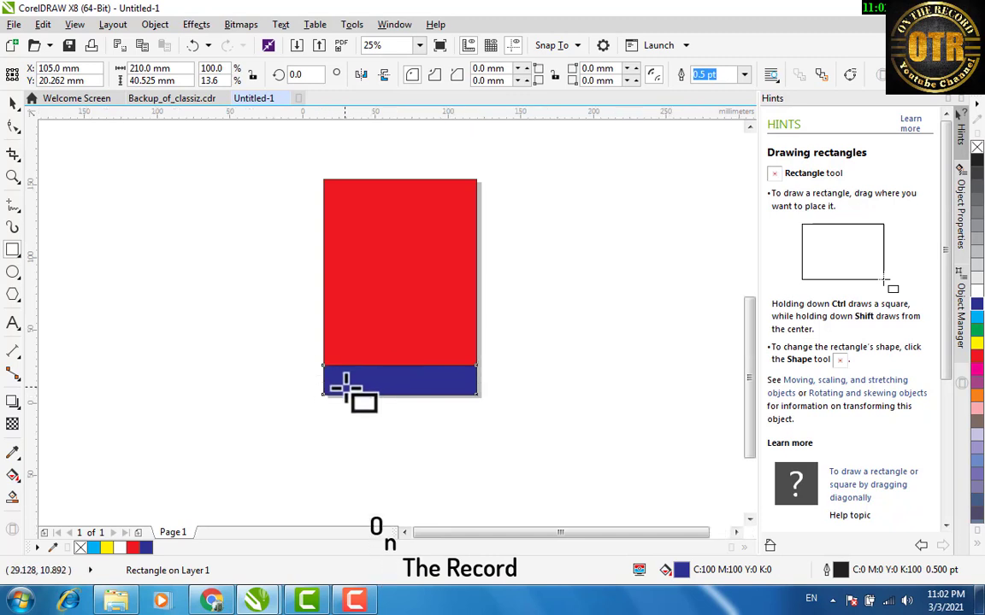
Convert the blue band to curves and turn its straight upper edge into a curve segment
{"action": "scroll", "coordinate": [345, 386], "scroll_direction": "up", "scroll_amount": 3}
{"action": "scroll", "coordinate": [345, 387], "scroll_direction": "down", "scroll_amount": 2}
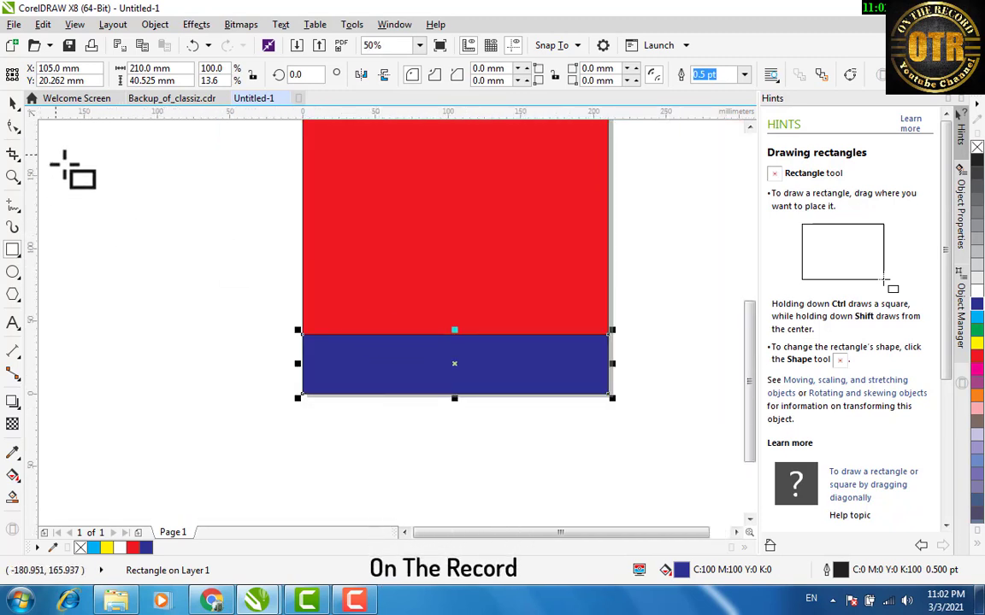
{"action": "left_click", "coordinate": [14, 127]}
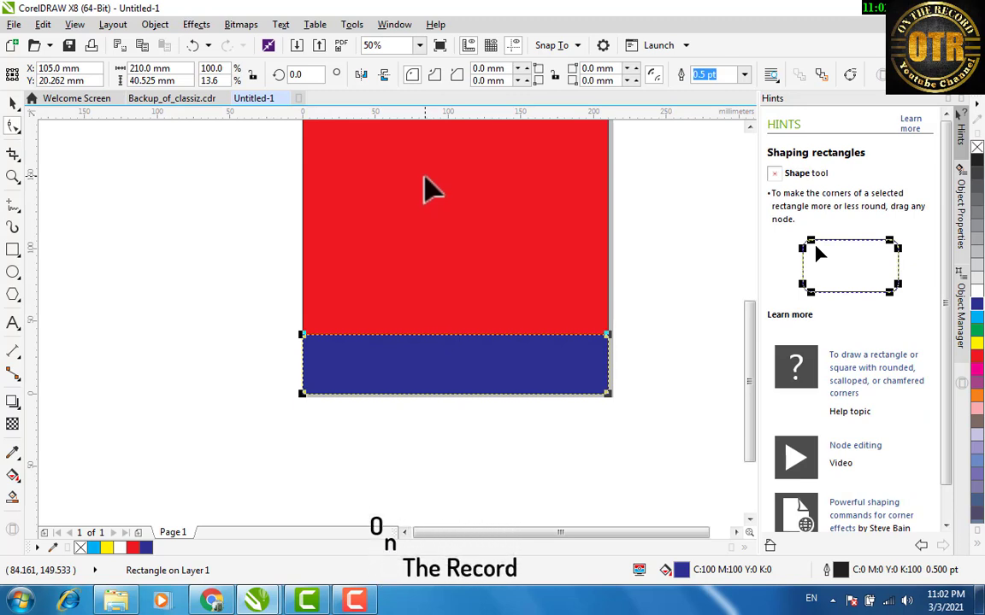
{"action": "key", "text": "ctrl+q"}
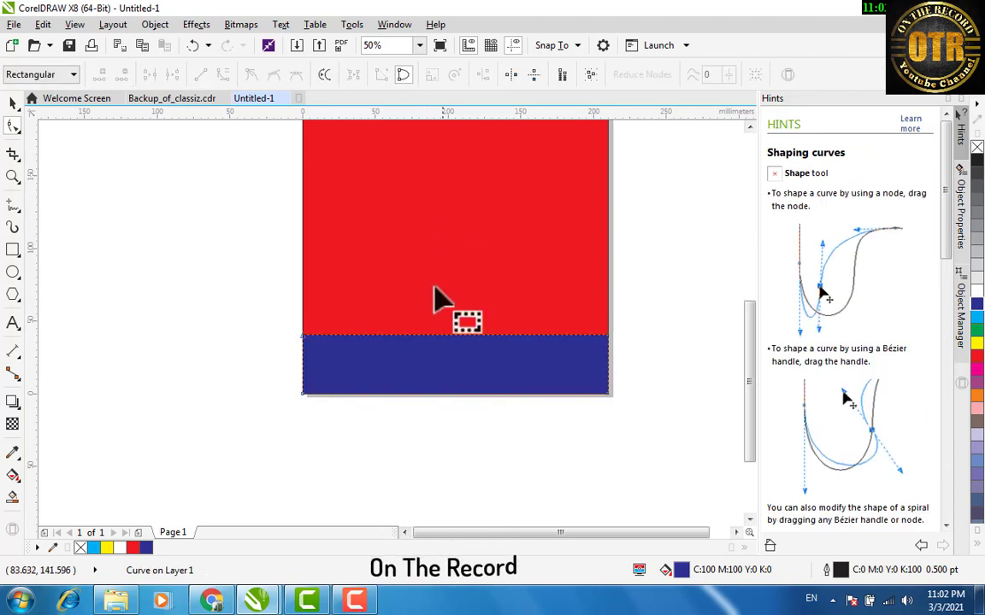
{"action": "left_click", "coordinate": [444, 335]}
{"action": "right_click", "coordinate": [444, 335]}
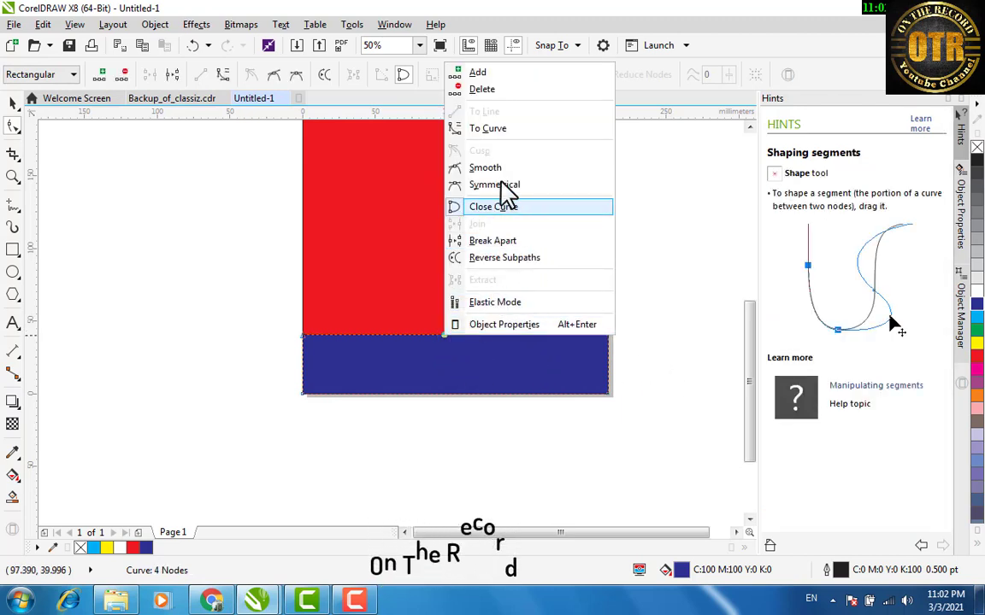
{"action": "left_click", "coordinate": [492, 130]}
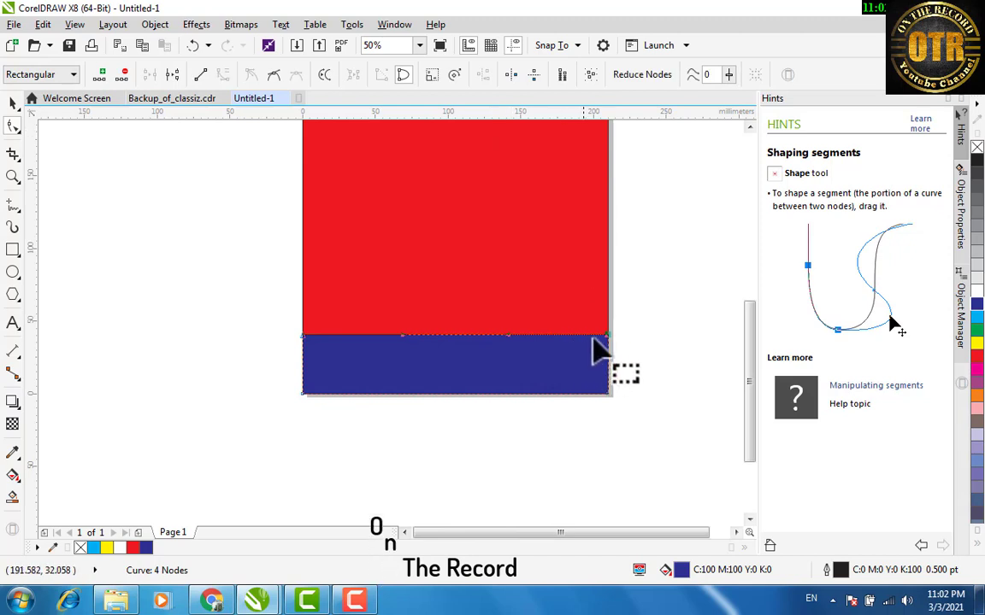
Raise the blue band's upper right corner node about 10 mm and lower its upper left corner node about 3 mm
{"action": "left_click_drag", "start_coordinate": [606, 336], "coordinate": [606, 321]}
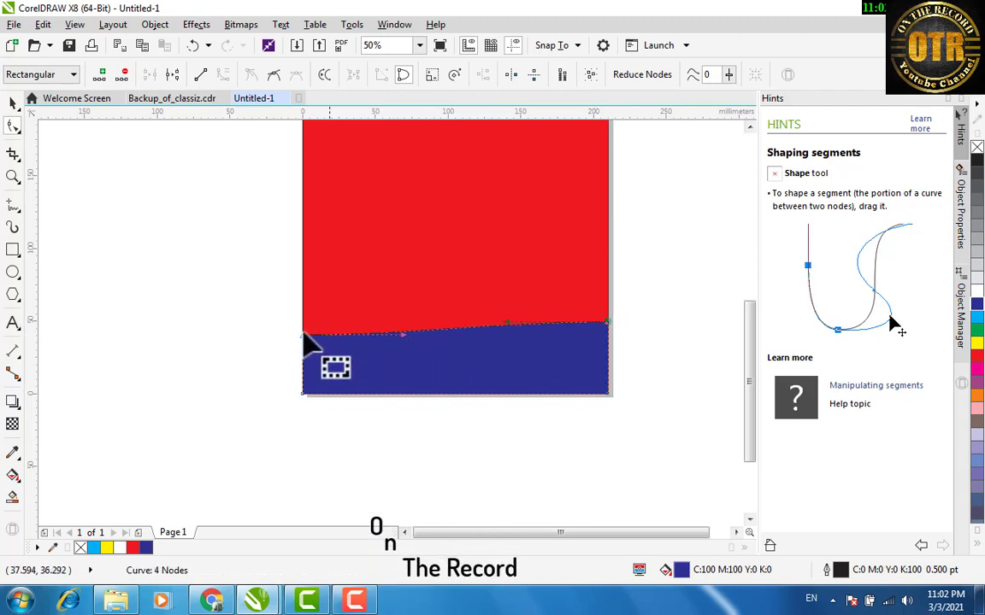
{"action": "scroll", "coordinate": [307, 346], "scroll_direction": "up", "scroll_amount": 1}
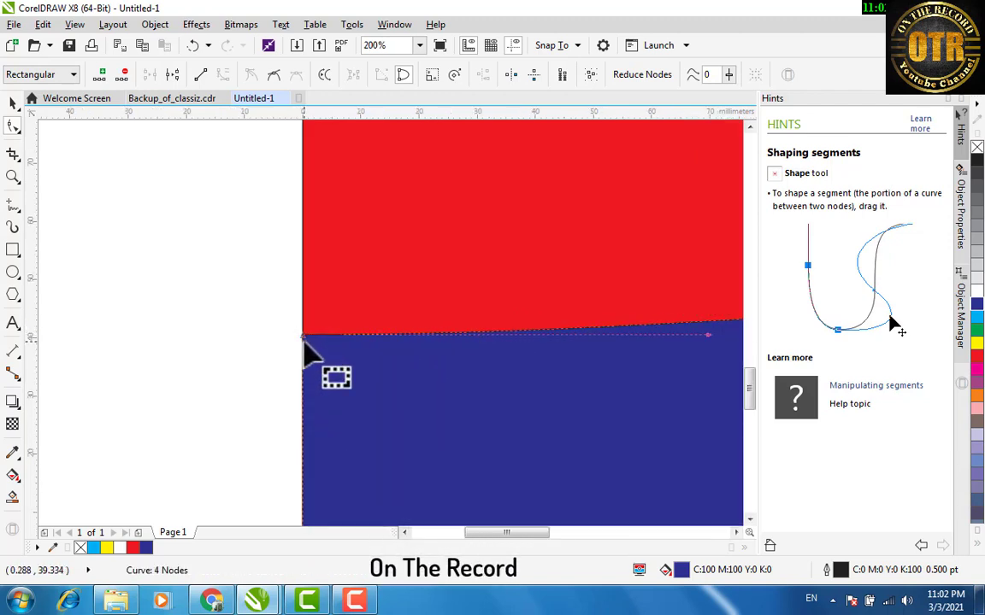
{"action": "left_click_drag", "start_coordinate": [303, 337], "coordinate": [304, 355]}
{"action": "scroll", "coordinate": [304, 357], "scroll_direction": "down", "scroll_amount": 2}
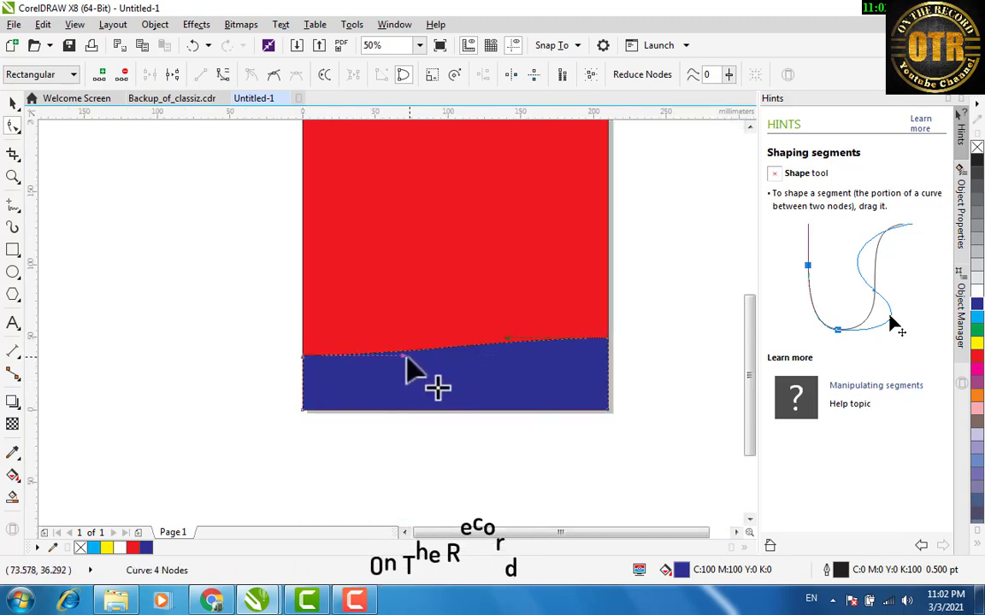
Bend the blue band's upper edge into a wave, dipping on the left and rising on the right
{"action": "left_click_drag", "start_coordinate": [402, 357], "coordinate": [424, 393]}
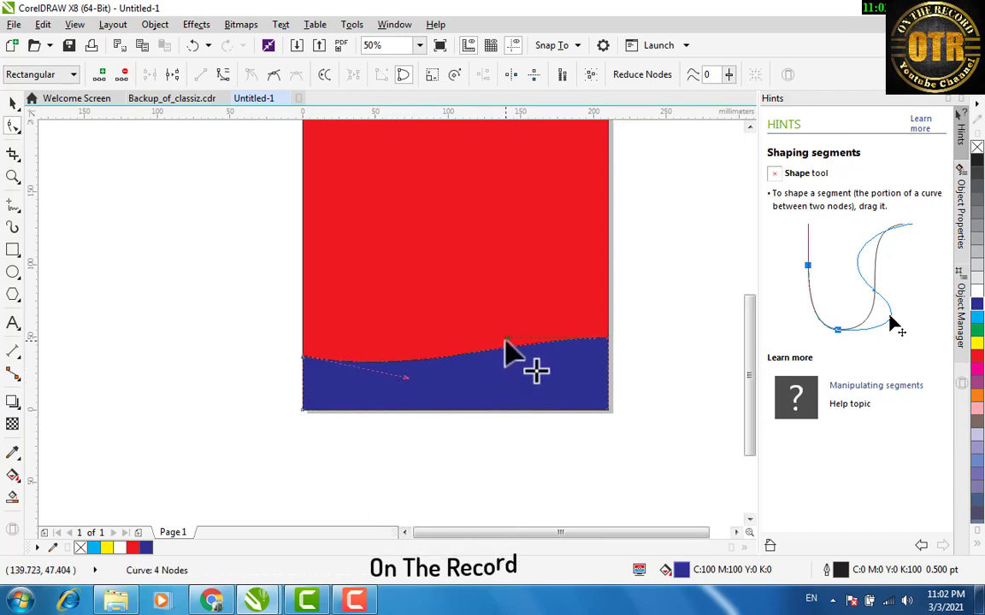
{"action": "left_click_drag", "start_coordinate": [504, 340], "coordinate": [479, 323]}
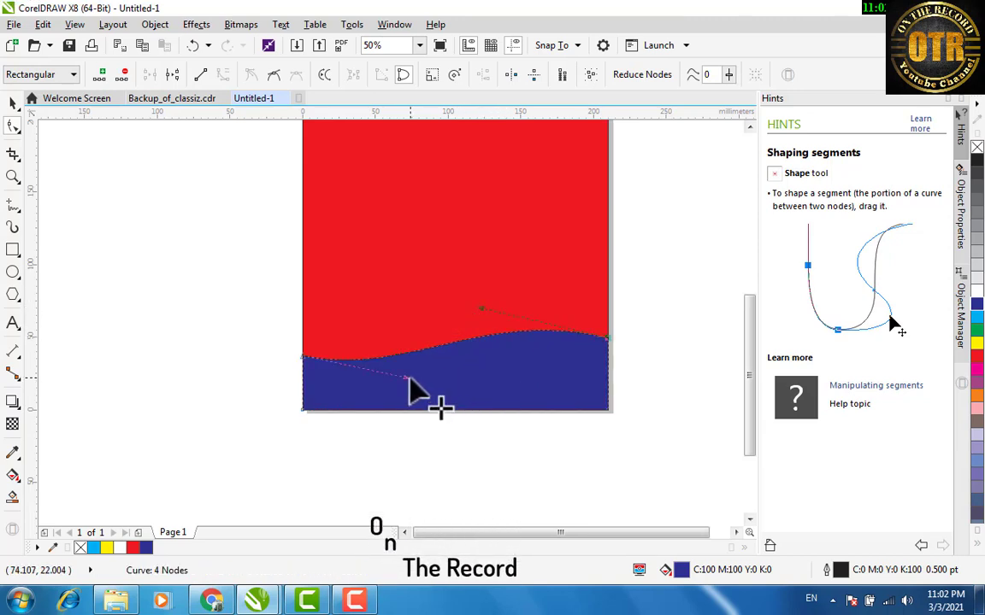
{"action": "left_click_drag", "start_coordinate": [406, 385], "coordinate": [424, 391]}
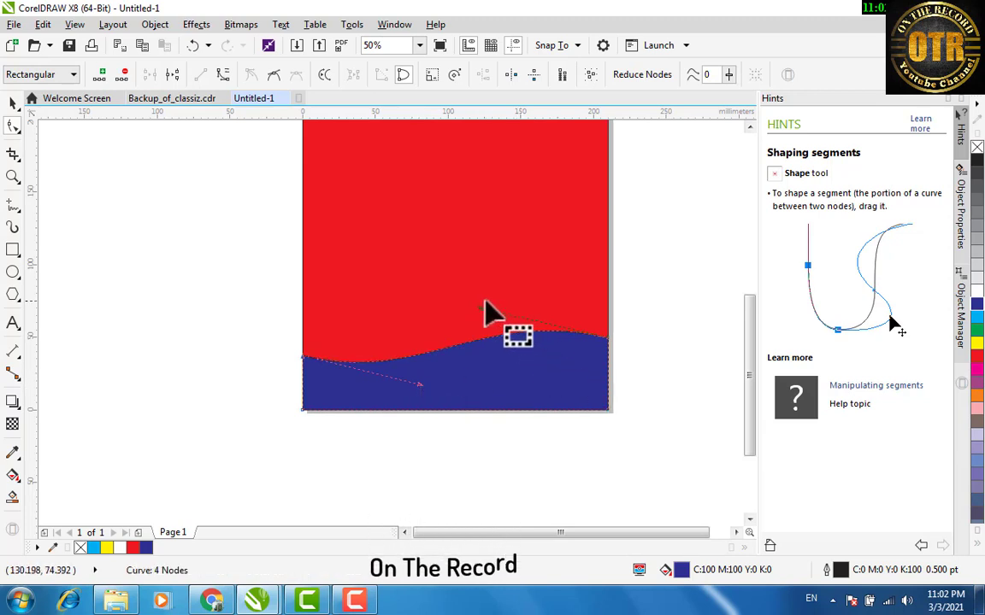
{"action": "left_click_drag", "start_coordinate": [481, 311], "coordinate": [480, 304]}
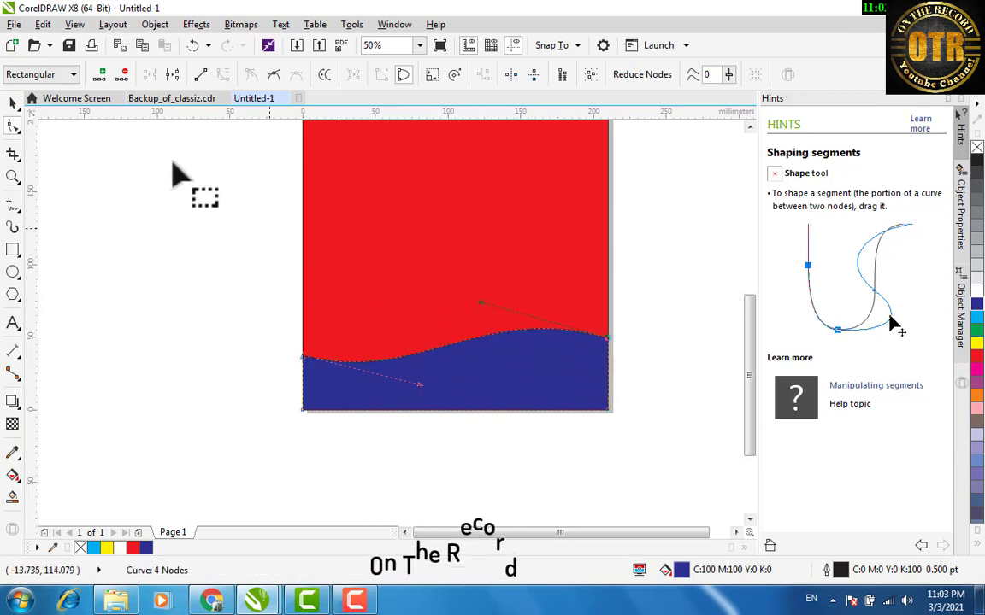
Make a copy of the blue wave band scaled down to about 46 mm high from its base and fill it yellow
{"action": "left_click", "coordinate": [14, 104]}
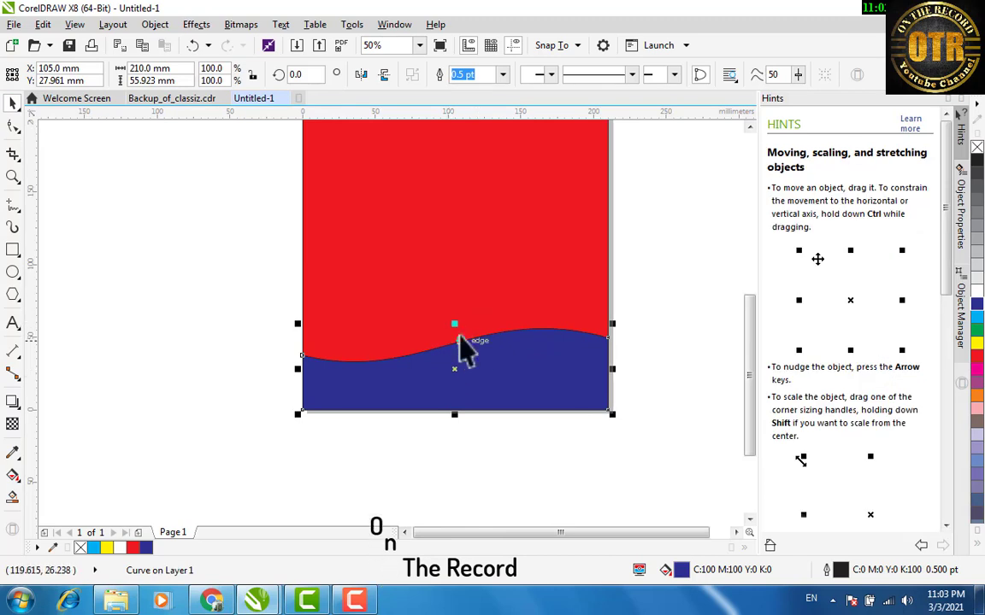
{"action": "left_click_drag", "start_coordinate": [454, 325], "coordinate": [454, 332]}
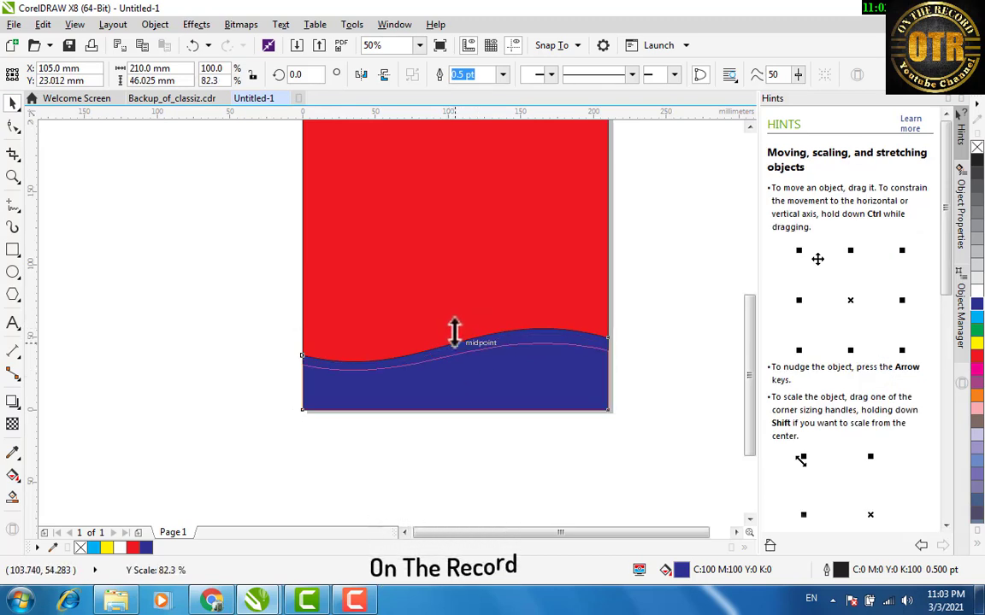
{"action": "left_click_drag", "start_coordinate": [459, 347], "coordinate": [459, 346]}
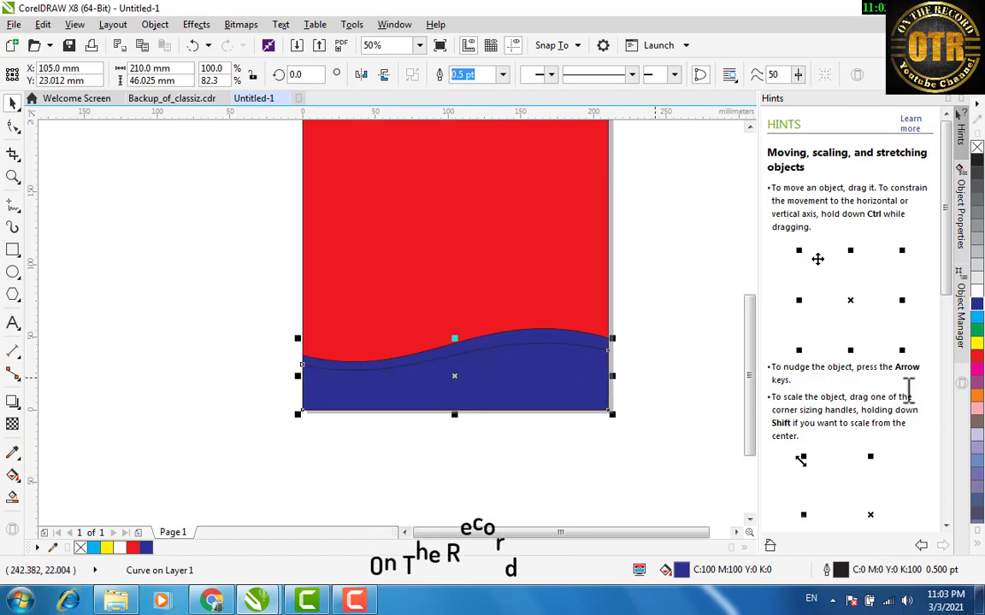
{"action": "left_click", "coordinate": [977, 346]}
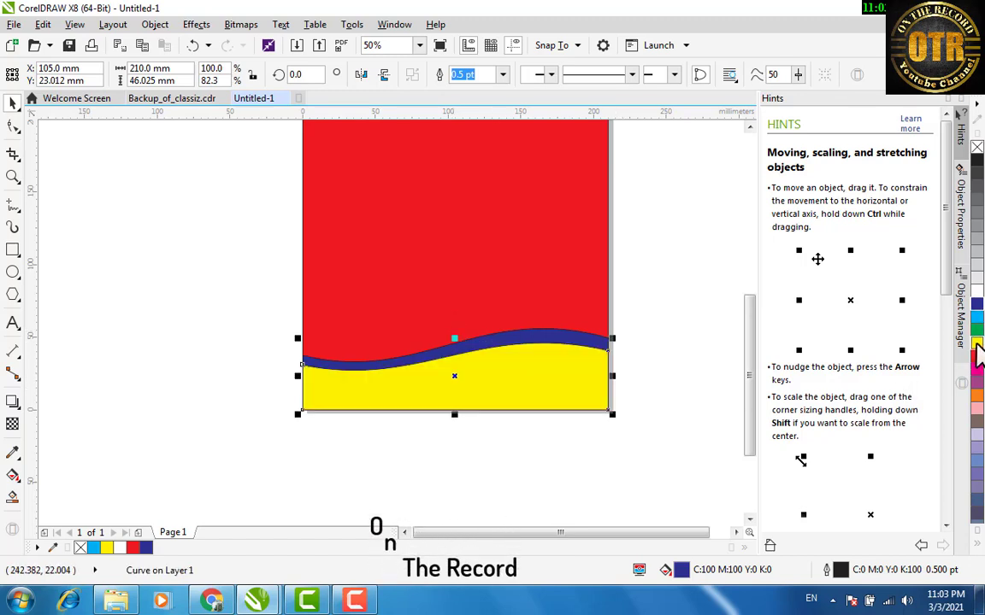
{"action": "left_click", "coordinate": [626, 355]}
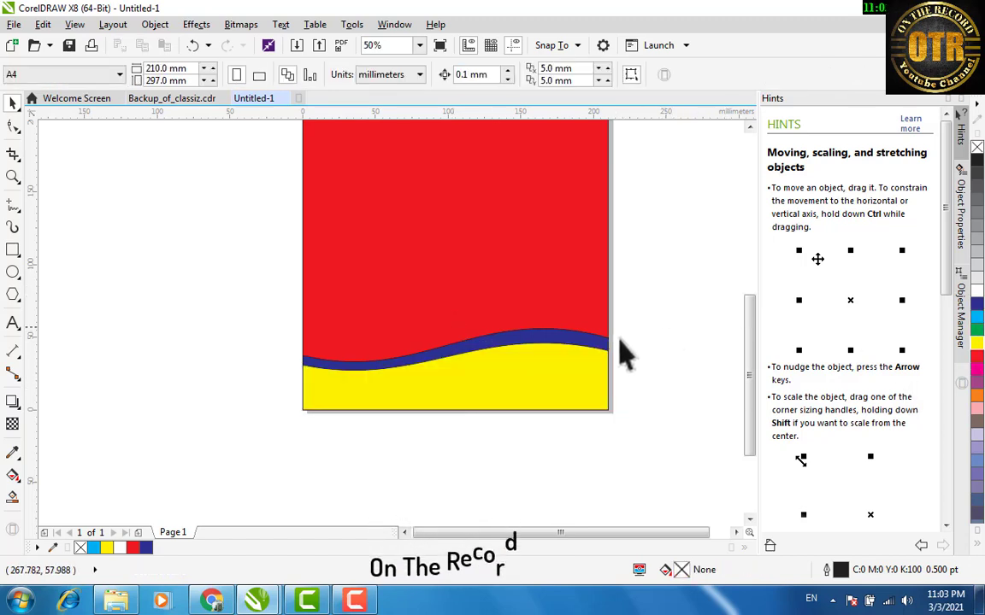
Move the blue band's upper right and upper left corner nodes down onto the yellow band's upper corners
{"action": "left_click", "coordinate": [575, 350]}
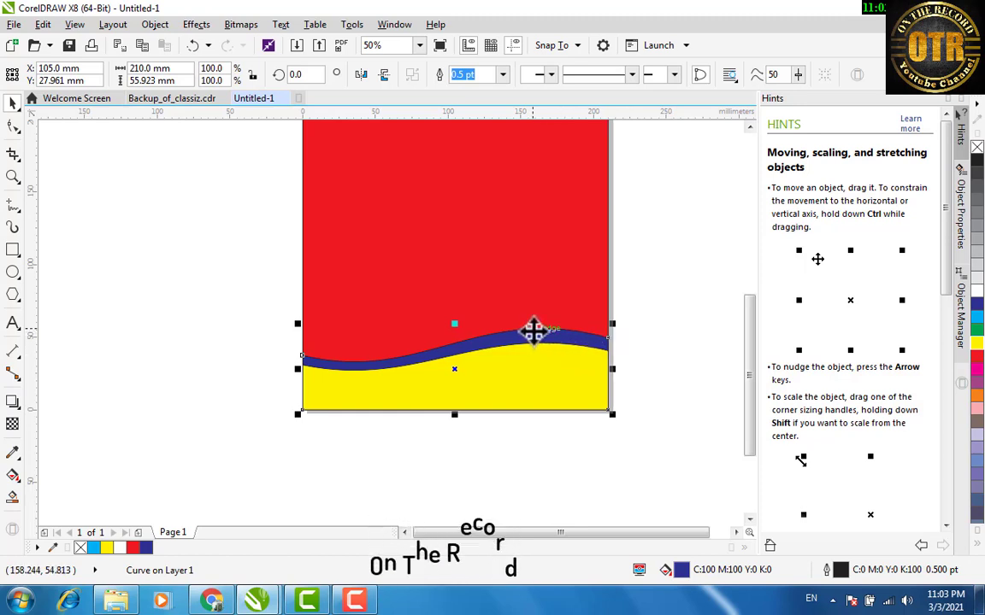
{"action": "left_click", "coordinate": [12, 128]}
{"action": "scroll", "coordinate": [619, 344], "scroll_direction": "up", "scroll_amount": 1}
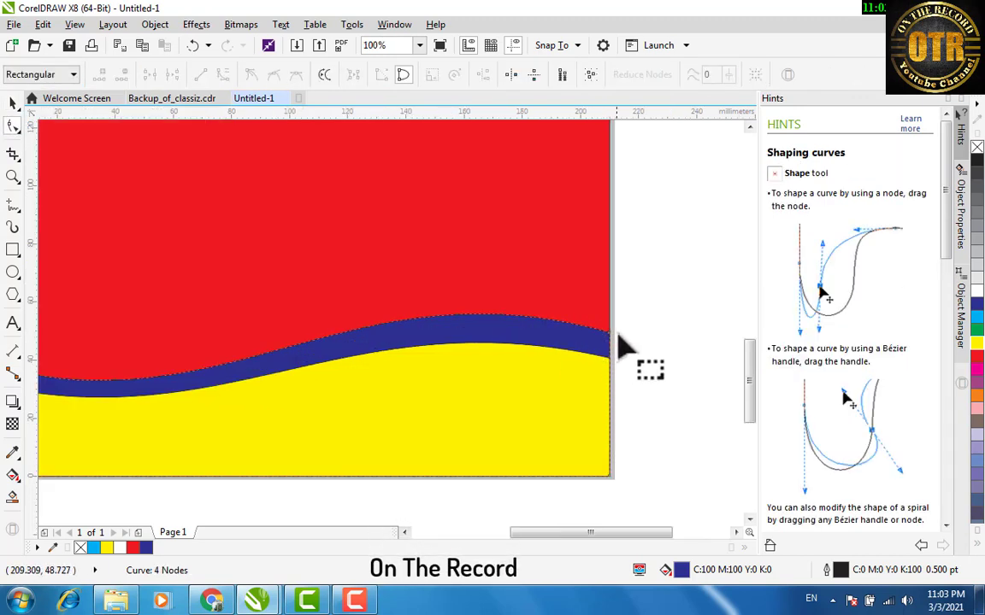
{"action": "scroll", "coordinate": [619, 342], "scroll_direction": "up", "scroll_amount": 2}
{"action": "left_click_drag", "start_coordinate": [585, 338], "coordinate": [584, 437]}
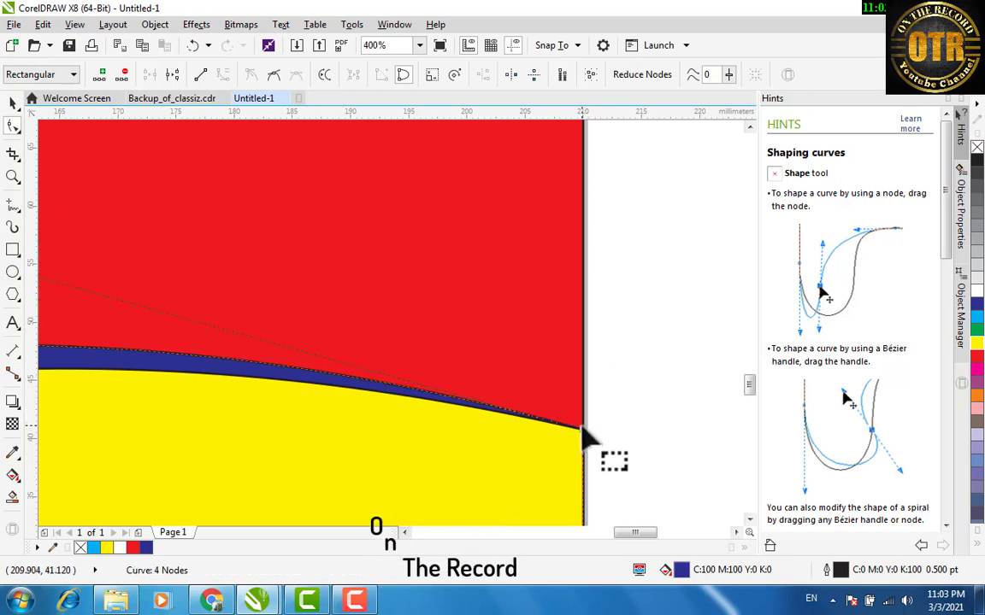
{"action": "scroll", "coordinate": [418, 428], "scroll_direction": "down", "scroll_amount": 2}
{"action": "scroll", "coordinate": [296, 411], "scroll_direction": "down", "scroll_amount": 1}
{"action": "scroll", "coordinate": [148, 454], "scroll_direction": "up", "scroll_amount": 2}
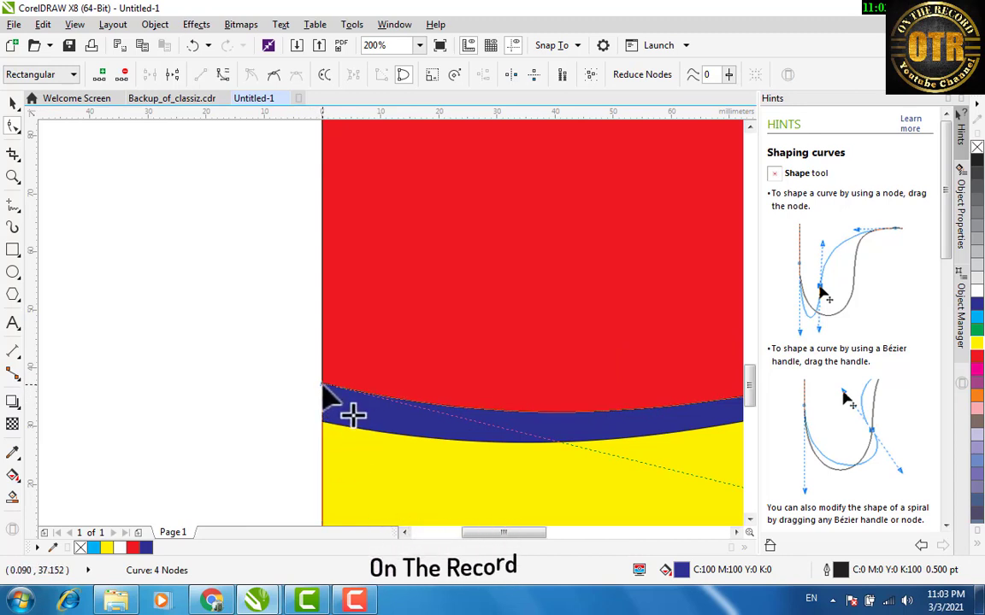
{"action": "left_click_drag", "start_coordinate": [323, 386], "coordinate": [324, 432]}
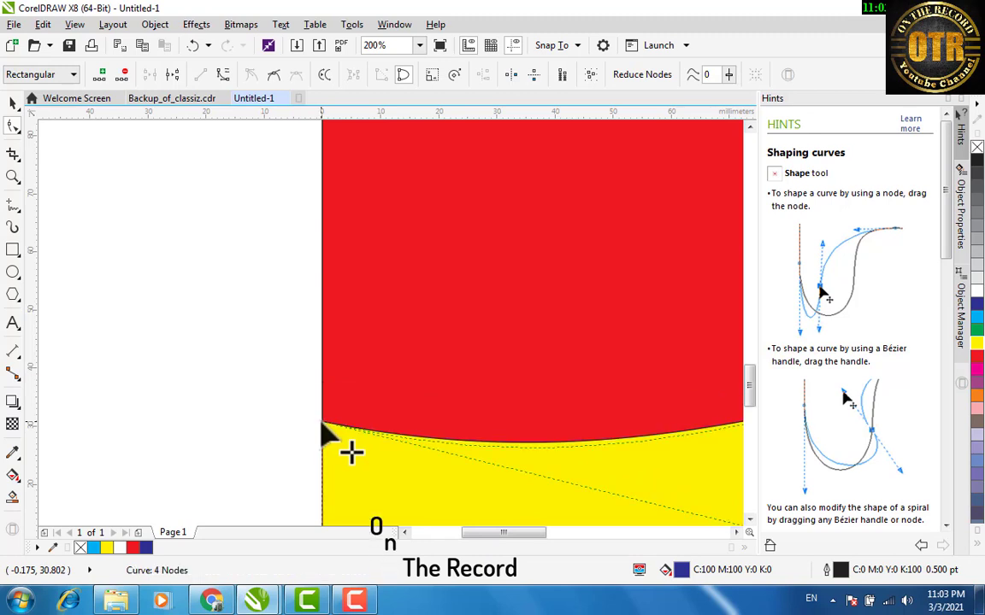
Reshape the blue band's upper curve upward on both sides to form a thin tapered stripe above the yellow band
{"action": "scroll", "coordinate": [346, 451], "scroll_direction": "down", "scroll_amount": 2}
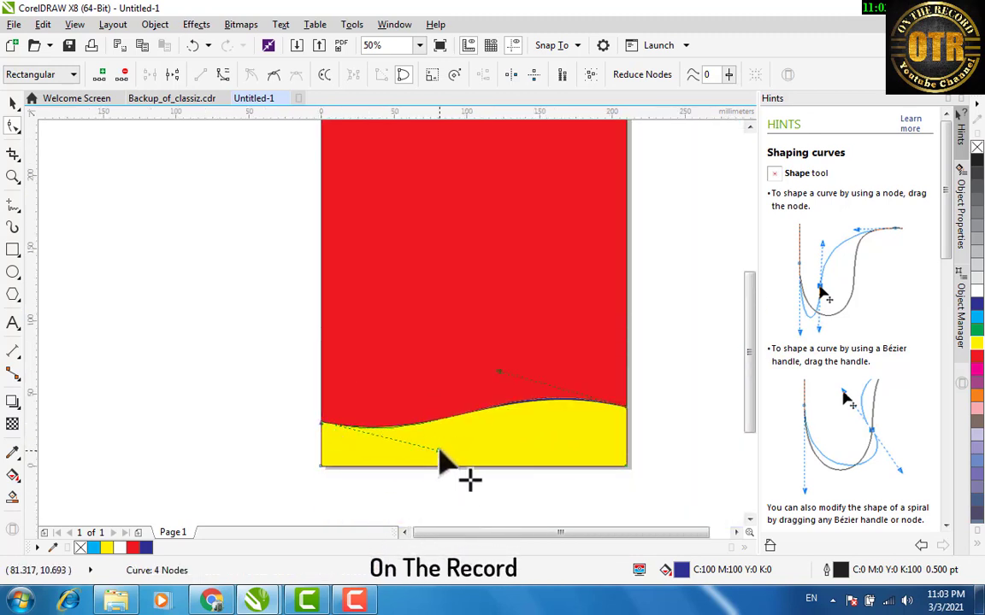
{"action": "left_click_drag", "start_coordinate": [439, 450], "coordinate": [441, 437]}
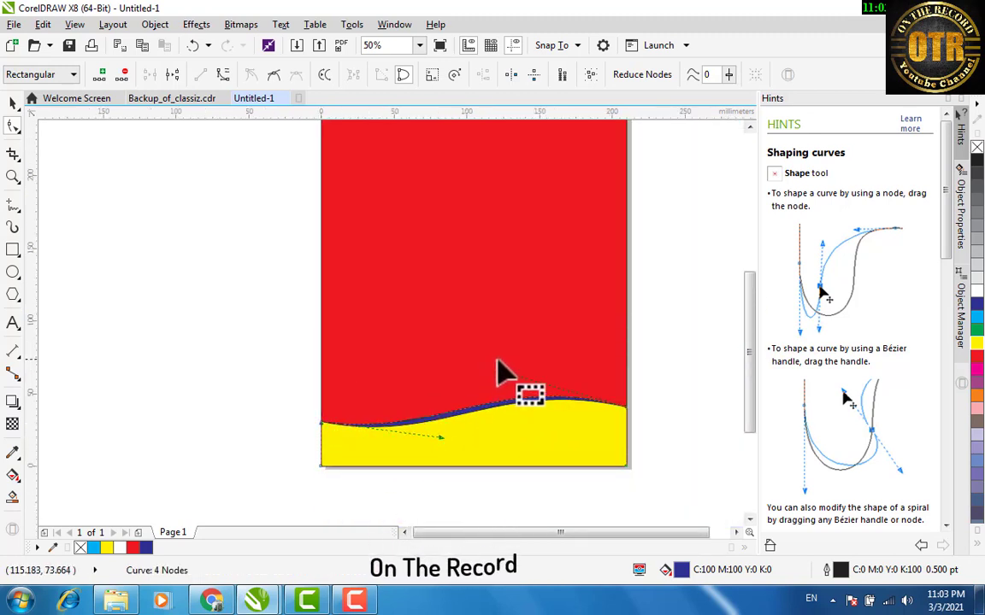
{"action": "left_click_drag", "start_coordinate": [500, 370], "coordinate": [503, 354]}
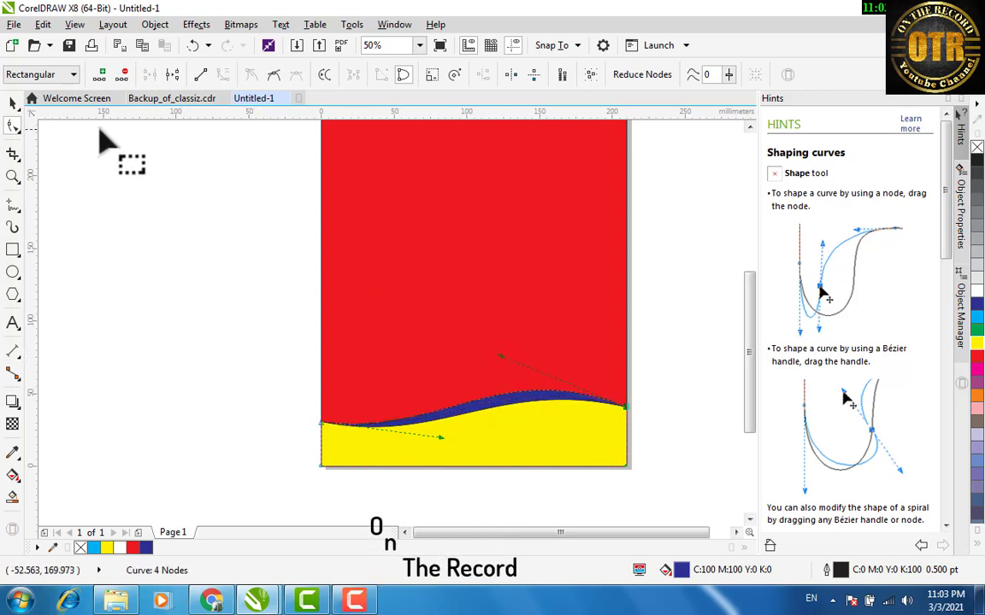
{"action": "key", "text": "space"}
{"action": "key", "text": "Escape"}
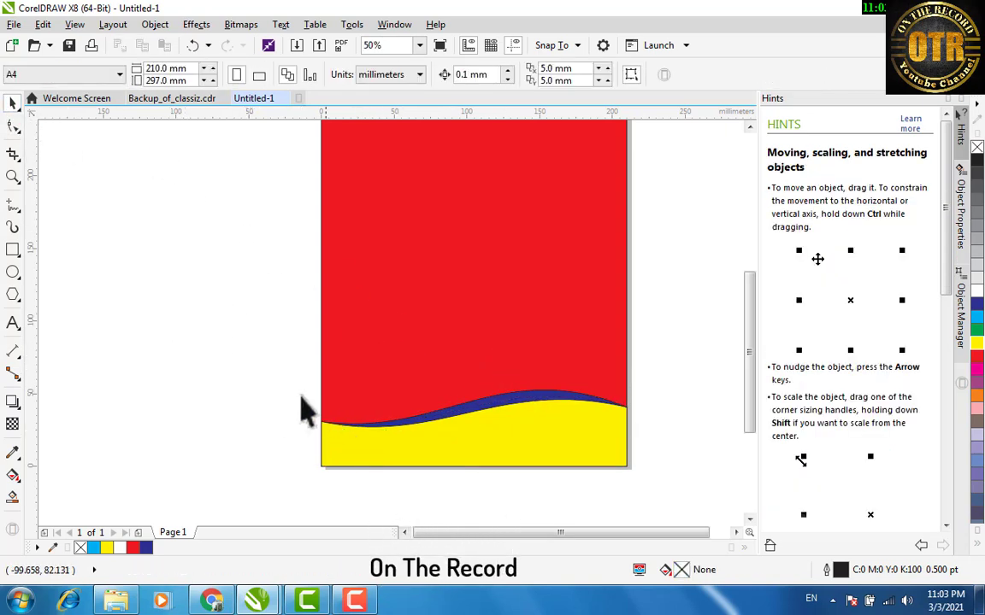
Make a vertically mirrored copy of the yellow and blue bands directly above the originals
{"action": "scroll", "coordinate": [436, 440], "scroll_direction": "down", "scroll_amount": 2}
{"action": "left_click_drag", "start_coordinate": [227, 275], "coordinate": [647, 430]}
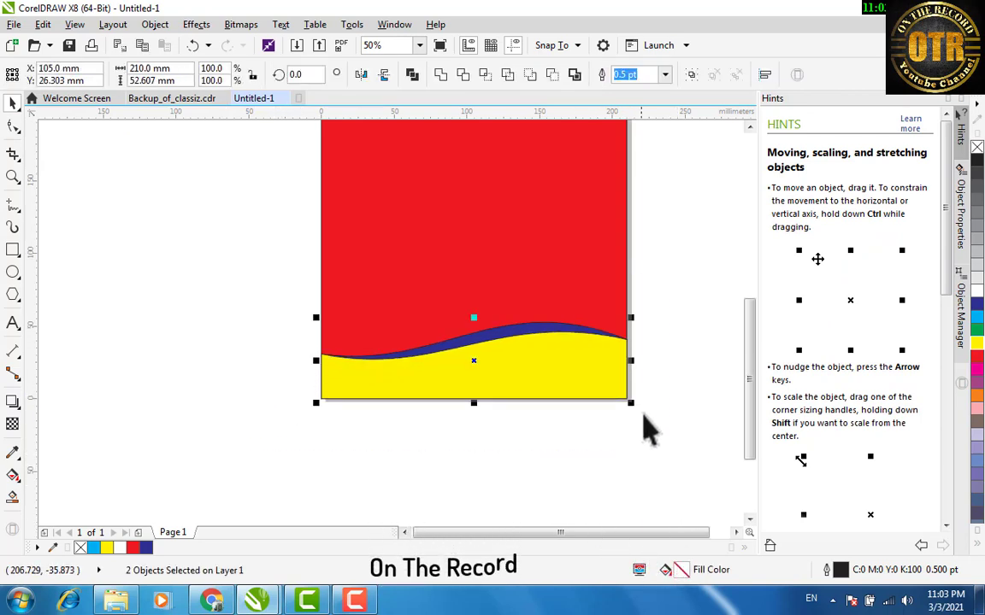
{"action": "left_click_drag", "start_coordinate": [474, 406], "coordinate": [480, 313]}
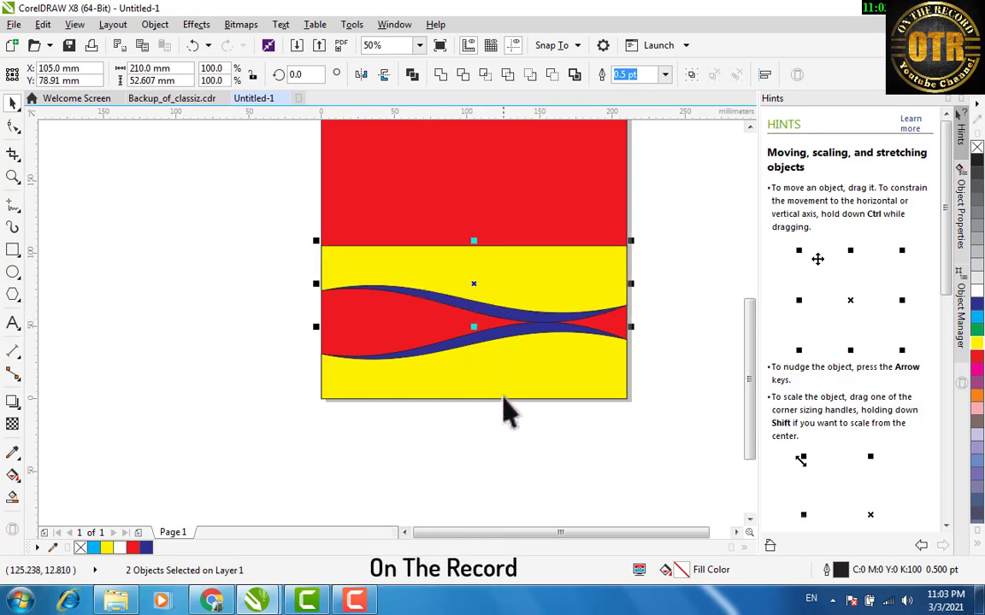
Mirror the copied yellow and blue bands horizontally and move them up about 166 mm, near the page's upper edge
{"action": "left_click", "coordinate": [500, 458]}
{"action": "left_click_drag", "start_coordinate": [265, 215], "coordinate": [692, 343]}
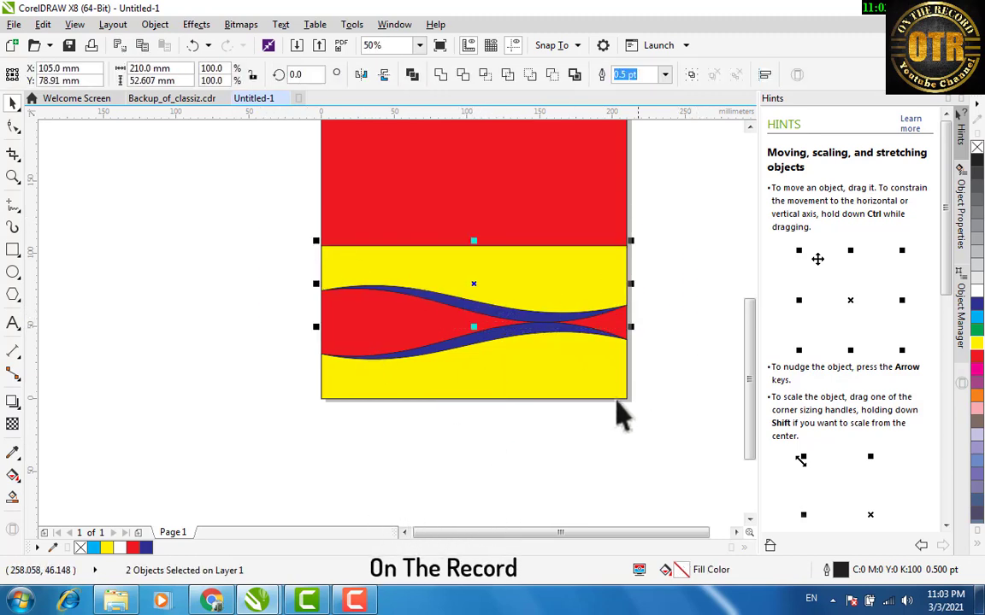
{"action": "left_click", "coordinate": [361, 76]}
{"action": "scroll", "coordinate": [462, 402], "scroll_direction": "down", "scroll_amount": 2}
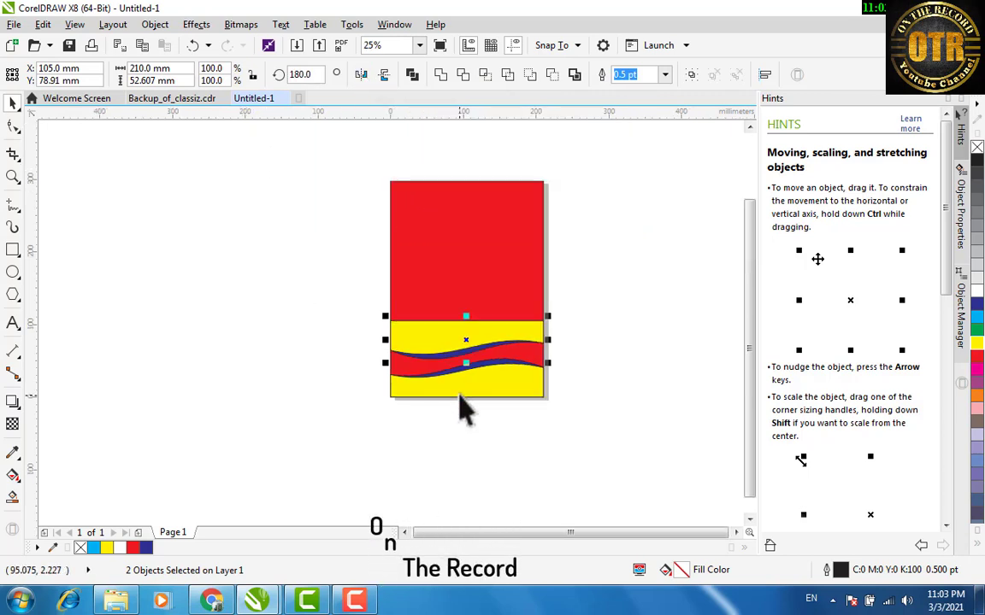
{"action": "left_click_drag", "start_coordinate": [464, 346], "coordinate": [468, 232]}
{"action": "left_click", "coordinate": [467, 215]}
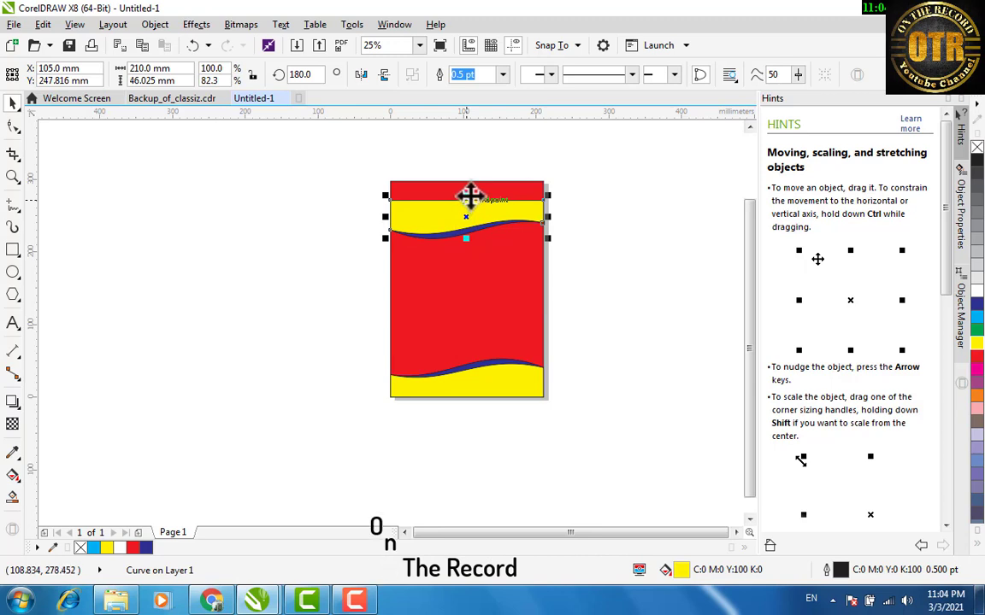
Nudge the upper yellow band up about 6.7 mm so that more of the blue stripe beneath it shows
{"action": "key", "text": "Up"}
{"action": "key", "text": "Up"}
{"action": "key", "text": "Up"}
{"action": "key", "text": "Up"}
{"action": "key", "text": "Up"}
{"action": "key", "text": "Up"}
{"action": "key", "text": "Up"}
{"action": "key", "text": "Up"}
{"action": "key", "text": "Up"}
{"action": "key", "text": "Up"}
{"action": "key", "text": "Up"}
{"action": "key", "text": "Up"}
{"action": "key", "text": "Up"}
{"action": "key", "text": "Up"}
{"action": "key", "text": "Up"}
{"action": "key", "text": "Up"}
{"action": "key", "text": "Up"}
{"action": "key", "text": "Up"}
{"action": "key", "text": "Up"}
{"action": "key", "text": "Up"}
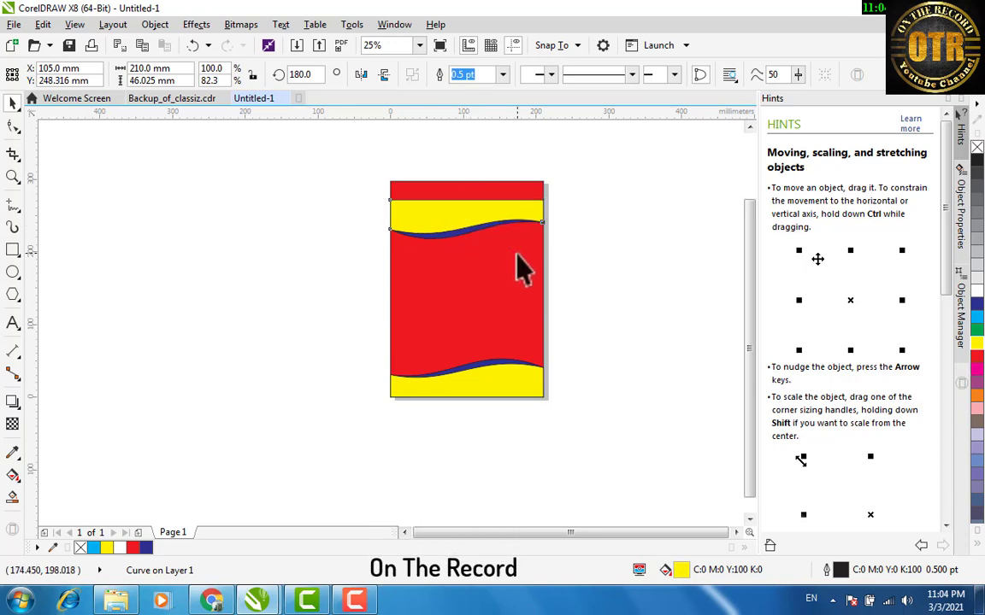
{"action": "key", "text": "Up"}
{"action": "key", "text": "Up"}
{"action": "key", "text": "Up"}
{"action": "key", "text": "Up"}
{"action": "key", "text": "Up"}
{"action": "key", "text": "Up"}
{"action": "key", "text": "Up"}
{"action": "key", "text": "Up"}
{"action": "key", "text": "Up"}
{"action": "key", "text": "Up"}
{"action": "key", "text": "Up"}
{"action": "key", "text": "Up"}
{"action": "key", "text": "Up"}
{"action": "key", "text": "Up"}
{"action": "key", "text": "Up"}
{"action": "key", "text": "Up"}
{"action": "key", "text": "Up"}
{"action": "key", "text": "Up"}
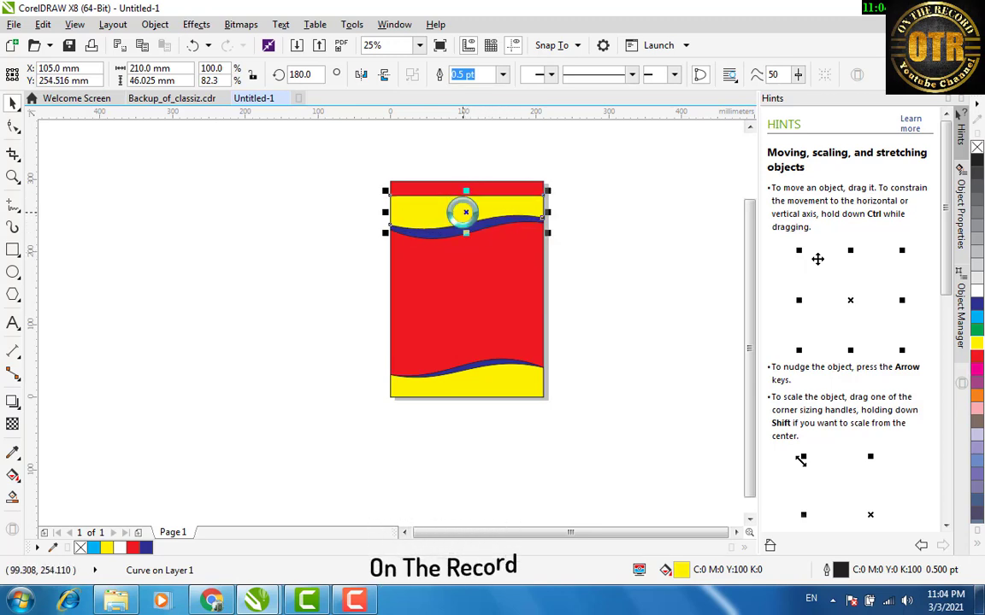
Try moving the upper yellow band about 16 mm higher, and undo that move together with the last nudges
{"action": "left_click_drag", "start_coordinate": [464, 213], "coordinate": [487, 195]}
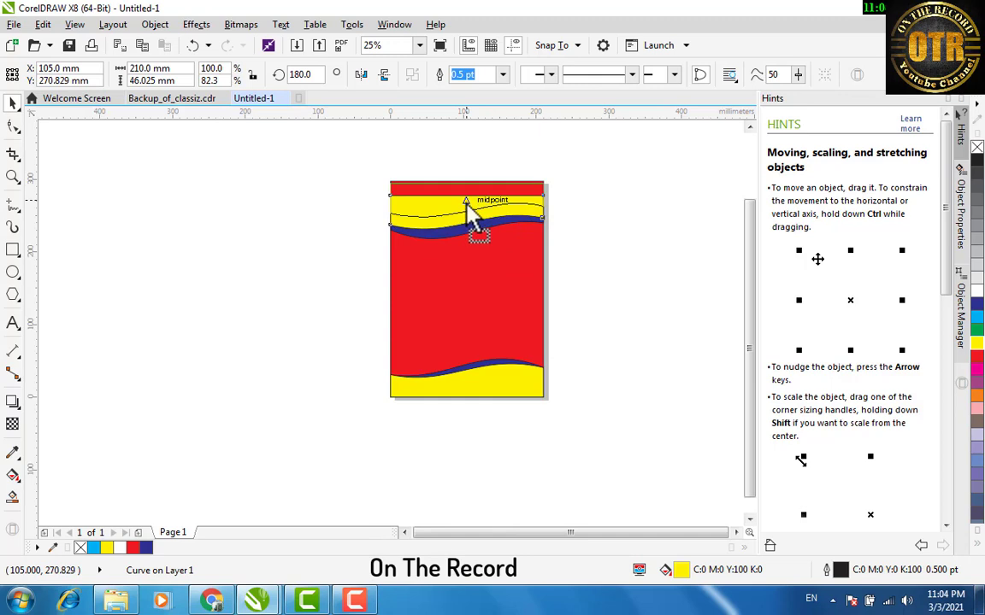
{"action": "left_click", "coordinate": [598, 220]}
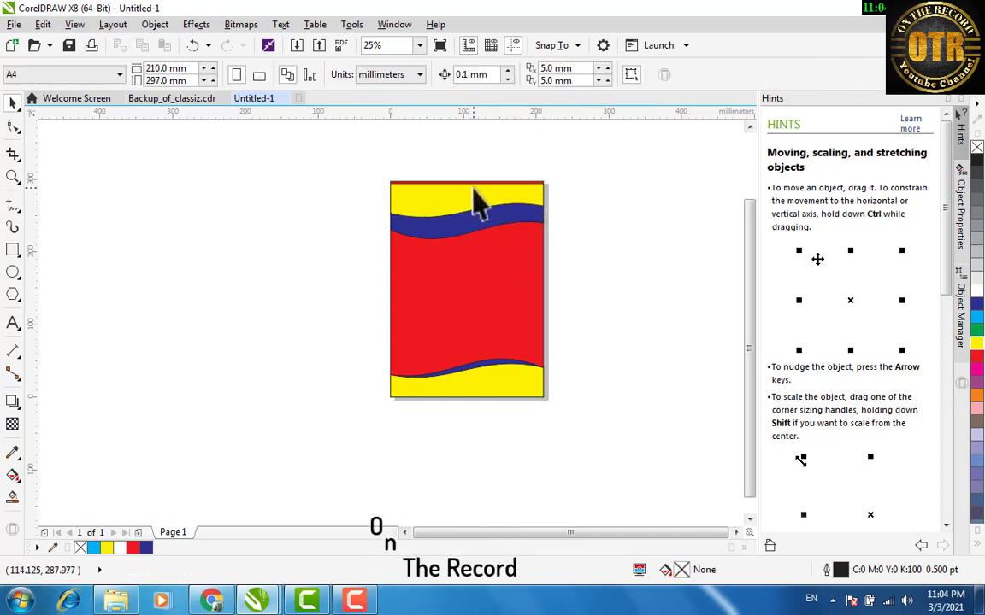
{"action": "key", "text": "ctrl+z"}
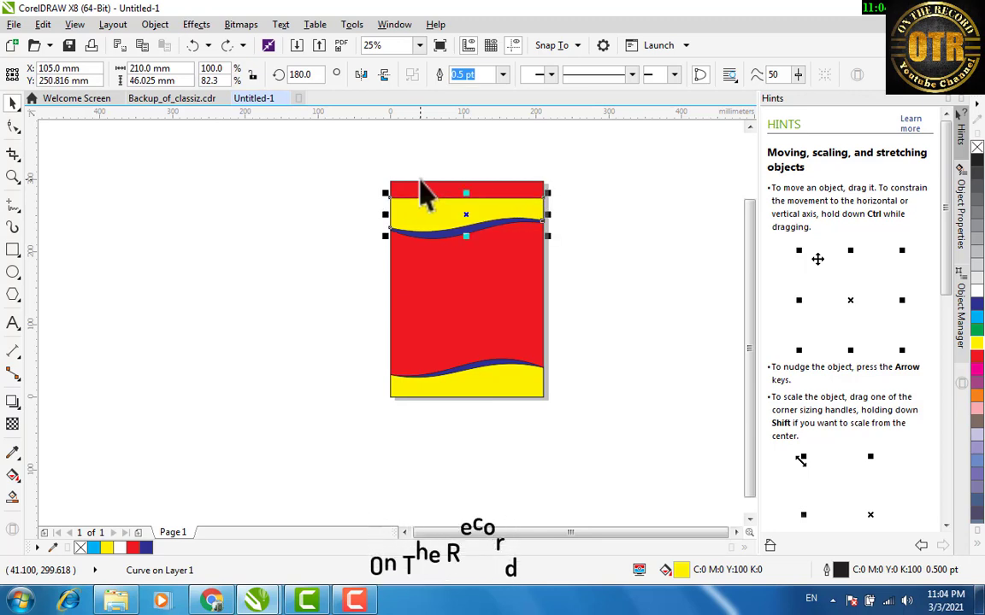
Nudge the upper yellow band down about 1.2 mm to make the blue stripe beneath it thinner
{"action": "key", "text": "Down"}
{"action": "key", "text": "Down"}
{"action": "key", "text": "Down"}
{"action": "key", "text": "Down"}
{"action": "key", "text": "Down"}
{"action": "key", "text": "Down"}
{"action": "key", "text": "Down"}
{"action": "key", "text": "Down"}
{"action": "key", "text": "Down"}
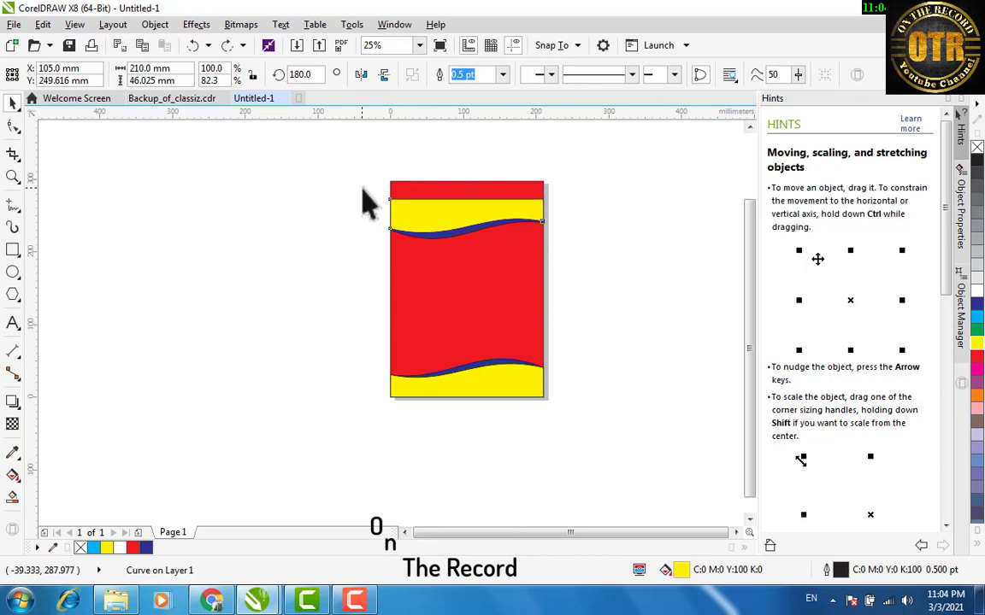
Group the upper yellow and blue bands and move the group up to the page's upper edge
{"action": "left_click_drag", "start_coordinate": [334, 152], "coordinate": [651, 330]}
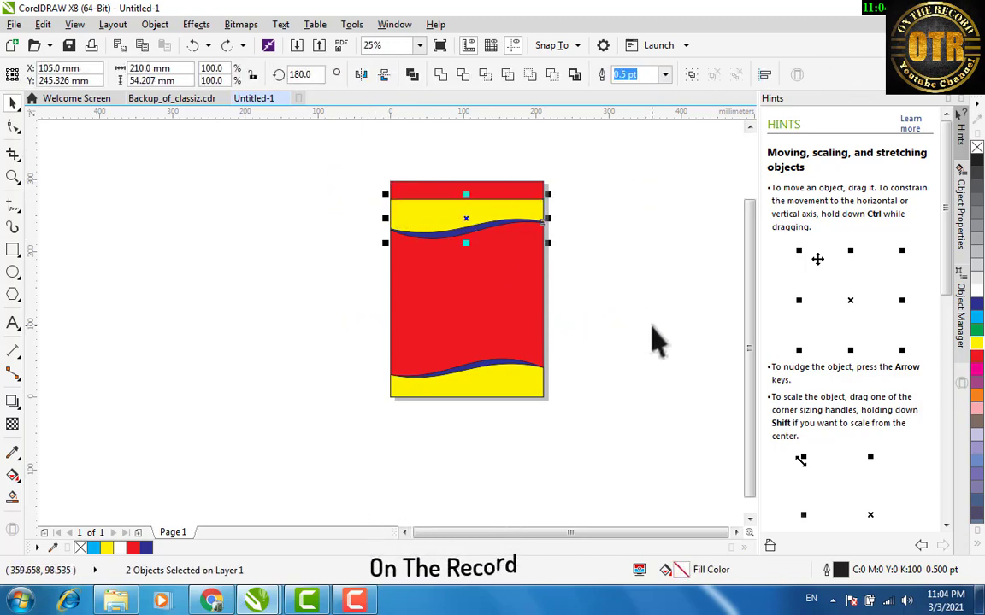
{"action": "key", "text": "ctrl+g"}
{"action": "left_click_drag", "start_coordinate": [466, 223], "coordinate": [472, 205]}
{"action": "left_click", "coordinate": [622, 248]}
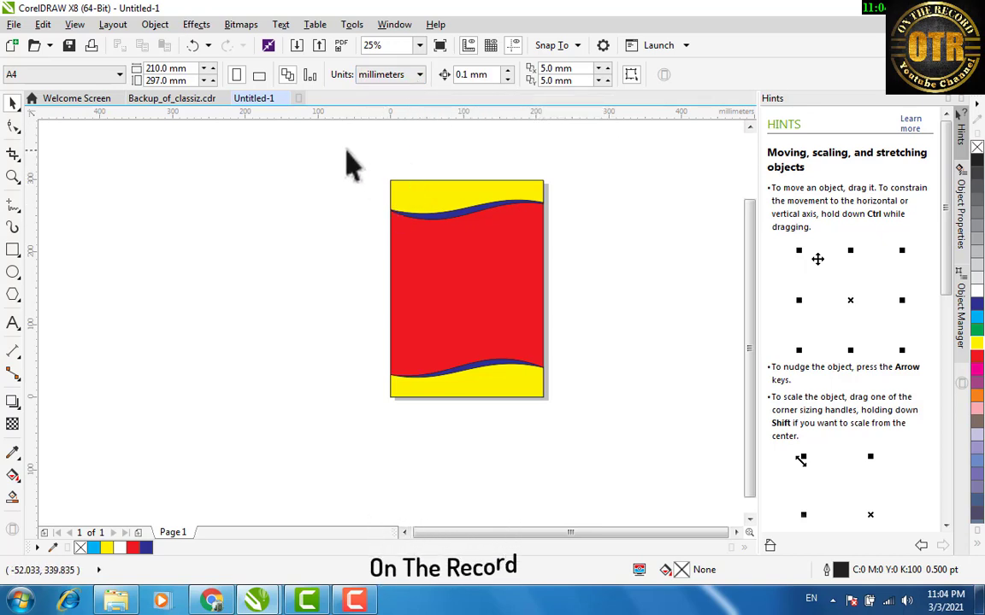
Delete the whole band design and draw a tall rectangle about 48 mm wide and 283 mm high beside the page
{"action": "left_click_drag", "start_coordinate": [402, 241], "coordinate": [608, 473]}
{"action": "key", "text": "Delete"}
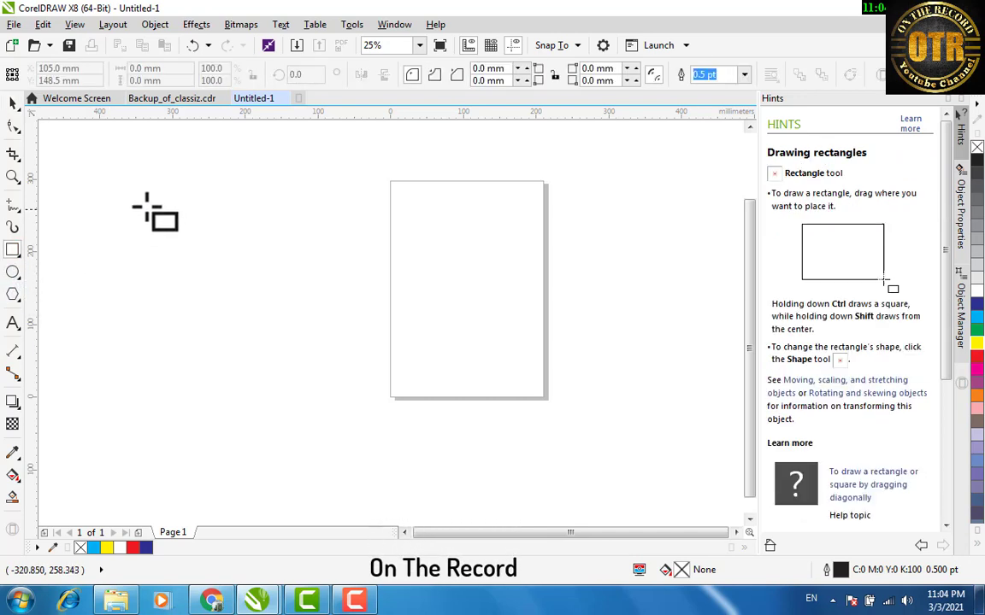
{"action": "left_click_drag", "start_coordinate": [133, 183], "coordinate": [185, 389]}
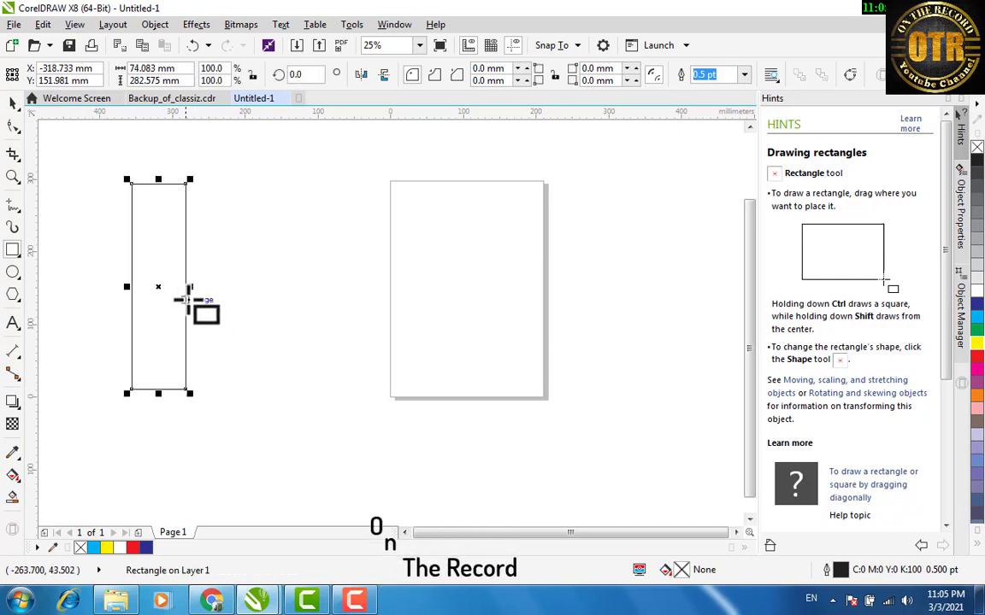
{"action": "left_click_drag", "start_coordinate": [190, 287], "coordinate": [175, 289]}
Convert the rectangle to curves and make it a tall triangle by adding a node mid-top and deleting both upper corner nodes
{"action": "left_click", "coordinate": [11, 128]}
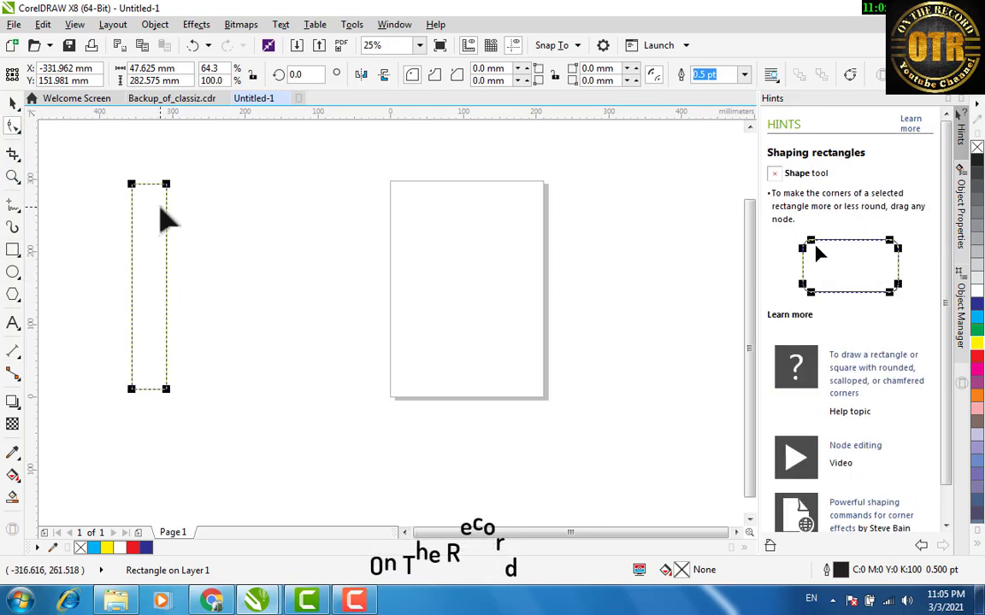
{"action": "key", "text": "ctrl+q"}
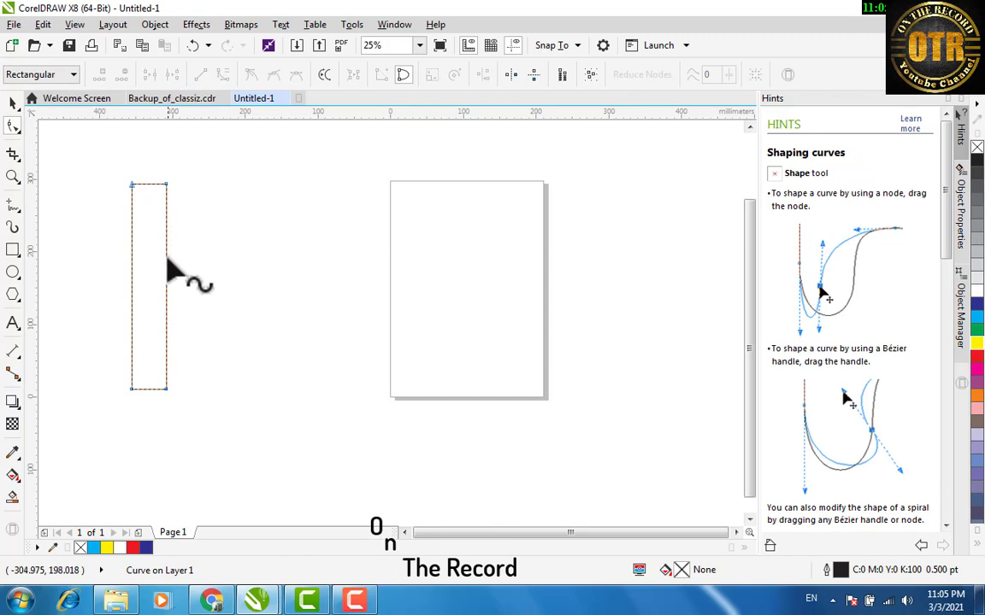
{"action": "right_click", "coordinate": [166, 259]}
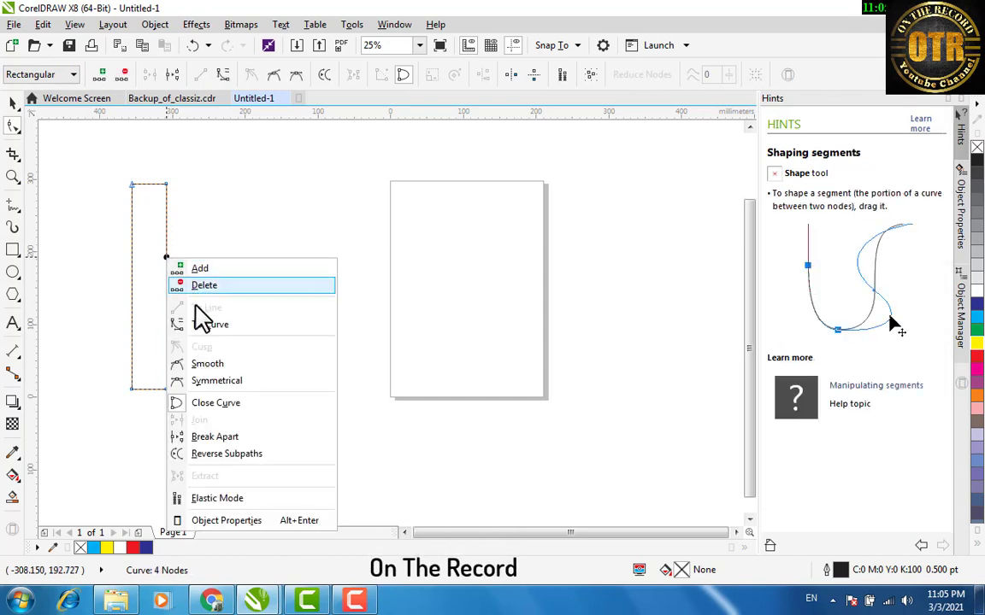
{"action": "left_click", "coordinate": [150, 185]}
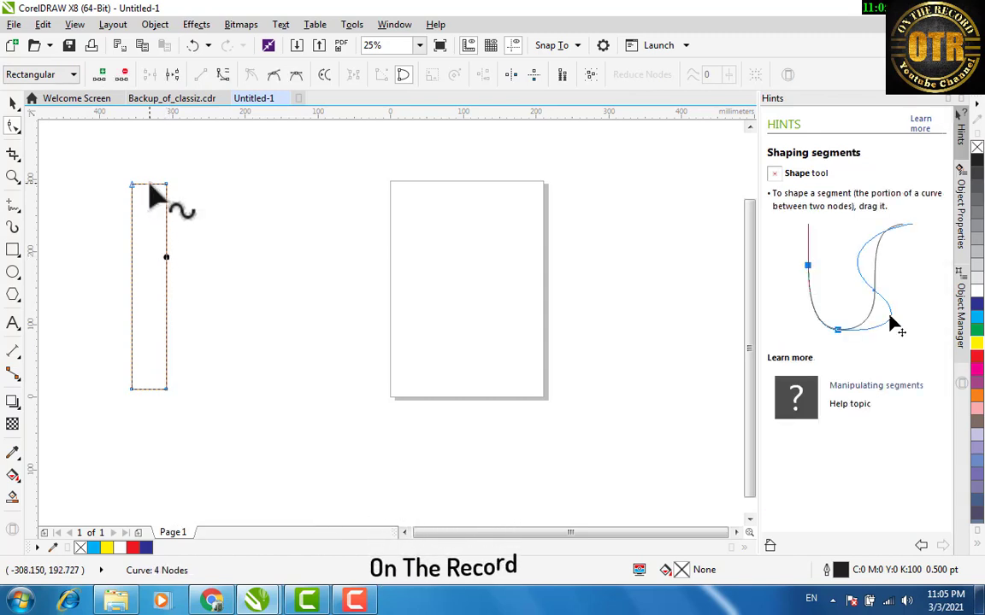
{"action": "double_click", "coordinate": [147, 184]}
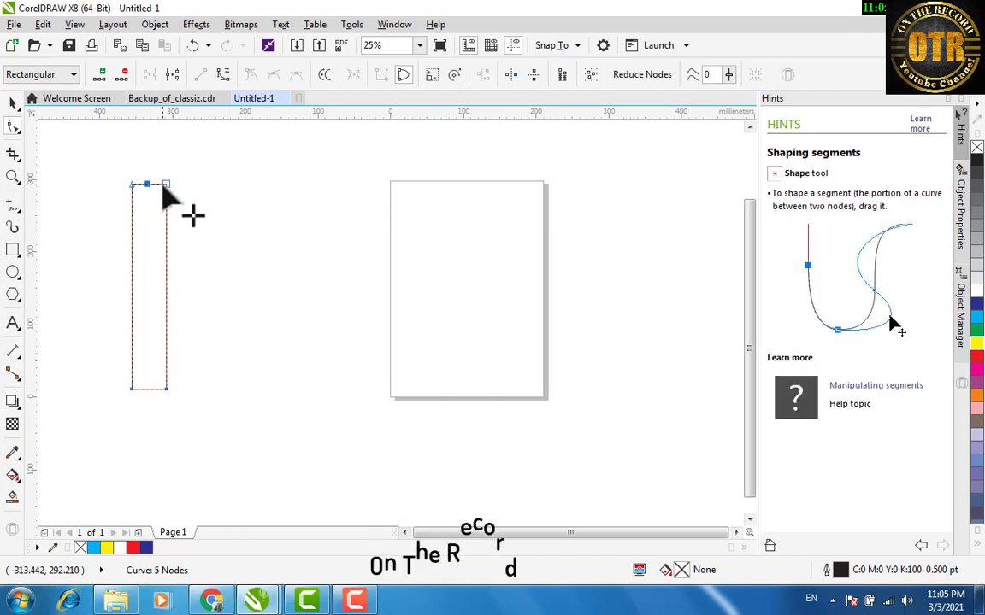
{"action": "double_click", "coordinate": [167, 185]}
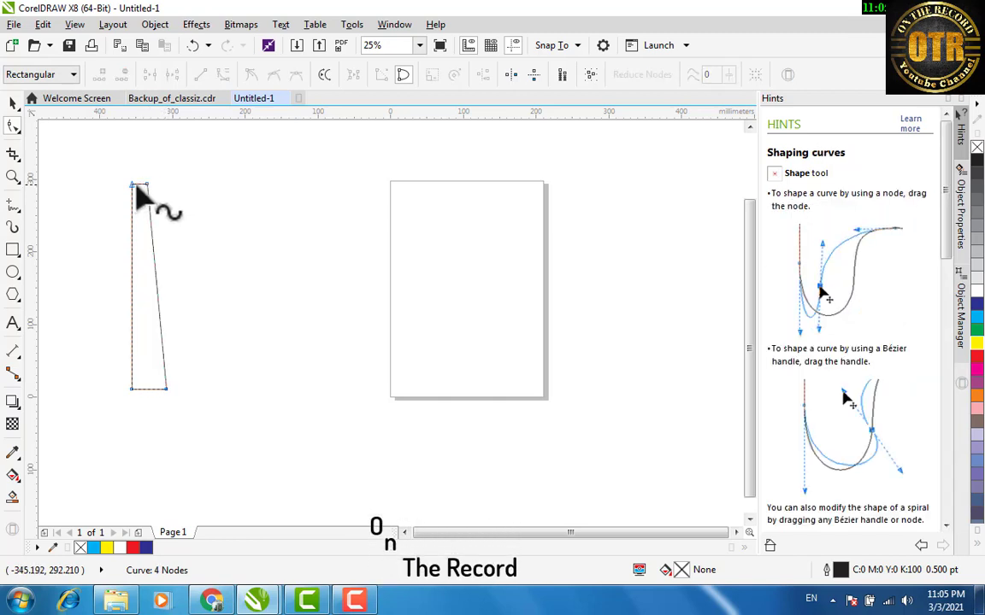
{"action": "double_click", "coordinate": [133, 186]}
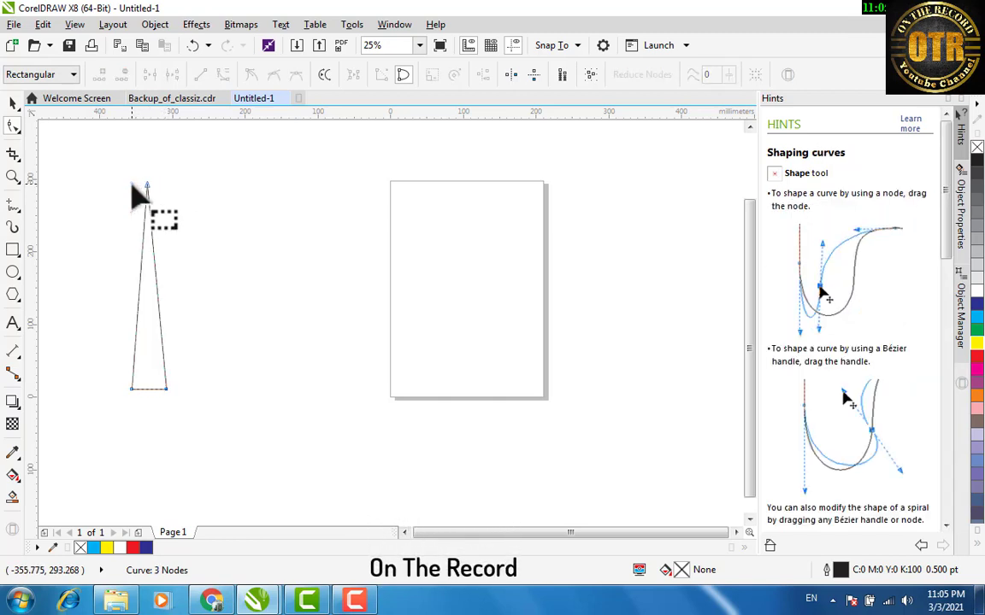
Try to reshape the triangle by pulling its straight right side outward with the Shape tool, and undo the change
{"action": "scroll", "coordinate": [167, 299], "scroll_direction": "up", "scroll_amount": 1}
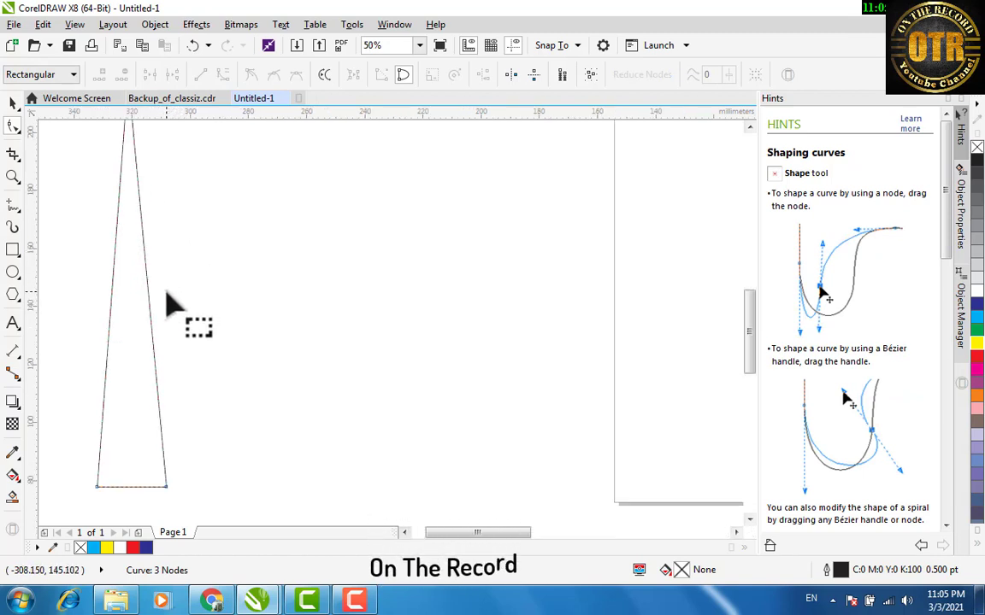
{"action": "scroll", "coordinate": [146, 263], "scroll_direction": "down", "scroll_amount": 1}
{"action": "scroll", "coordinate": [137, 269], "scroll_direction": "down", "scroll_amount": 2}
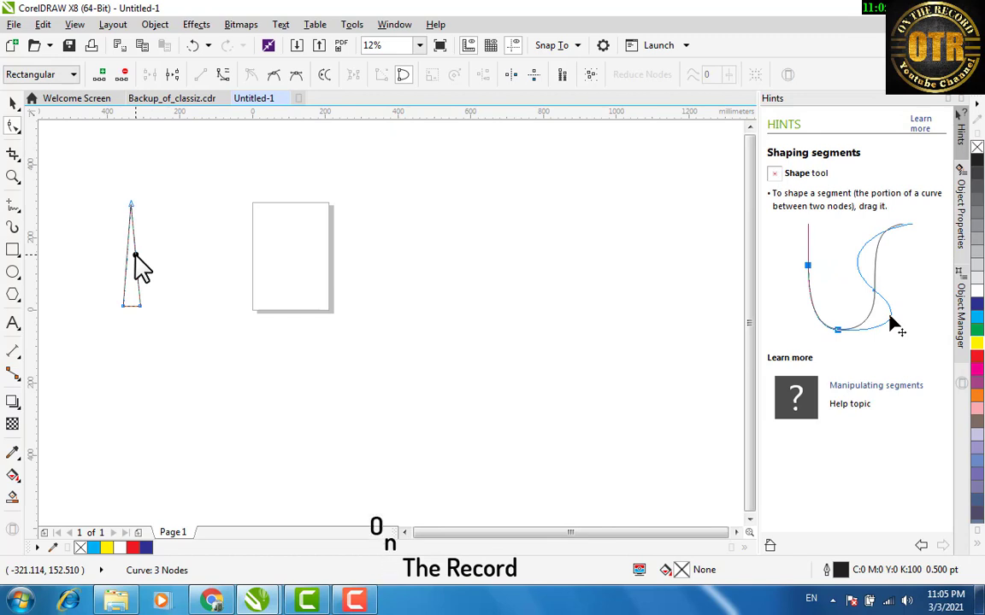
{"action": "left_click_drag", "start_coordinate": [134, 254], "coordinate": [209, 259]}
{"action": "scroll", "coordinate": [120, 259], "scroll_direction": "up", "scroll_amount": 5}
{"action": "scroll", "coordinate": [211, 260], "scroll_direction": "down", "scroll_amount": 3}
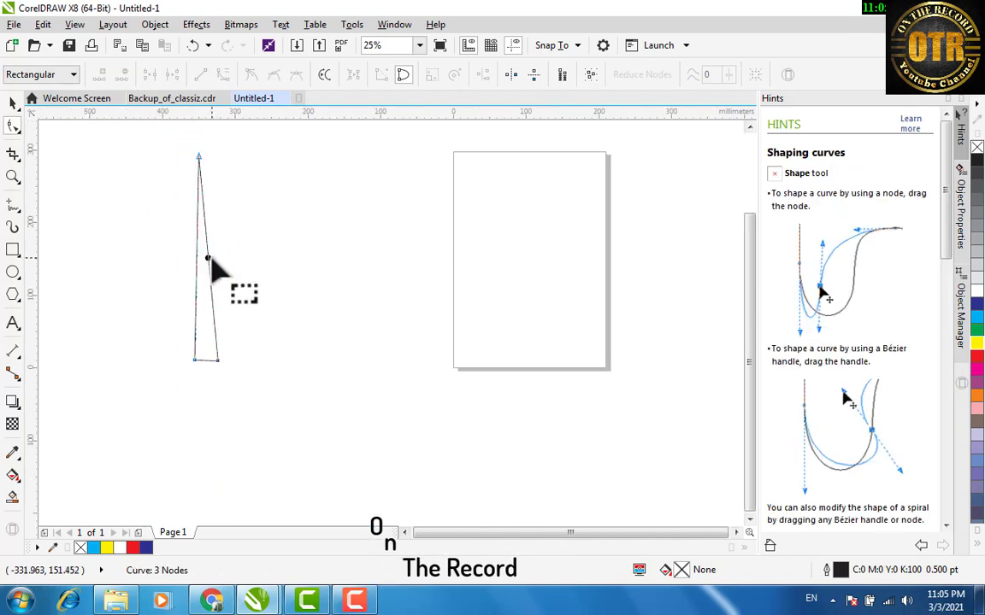
{"action": "key", "text": "ctrl+z"}
{"action": "key", "text": "ctrl+z"}
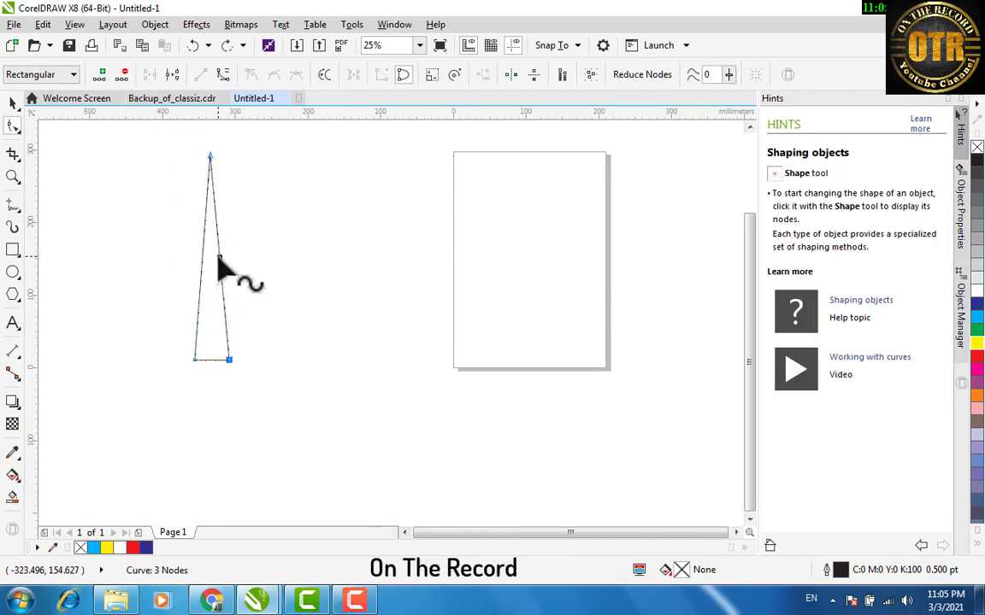
Convert both long sides of the triangle to curves and bend each one slightly leftward to form a curved blade
{"action": "right_click", "coordinate": [219, 265]}
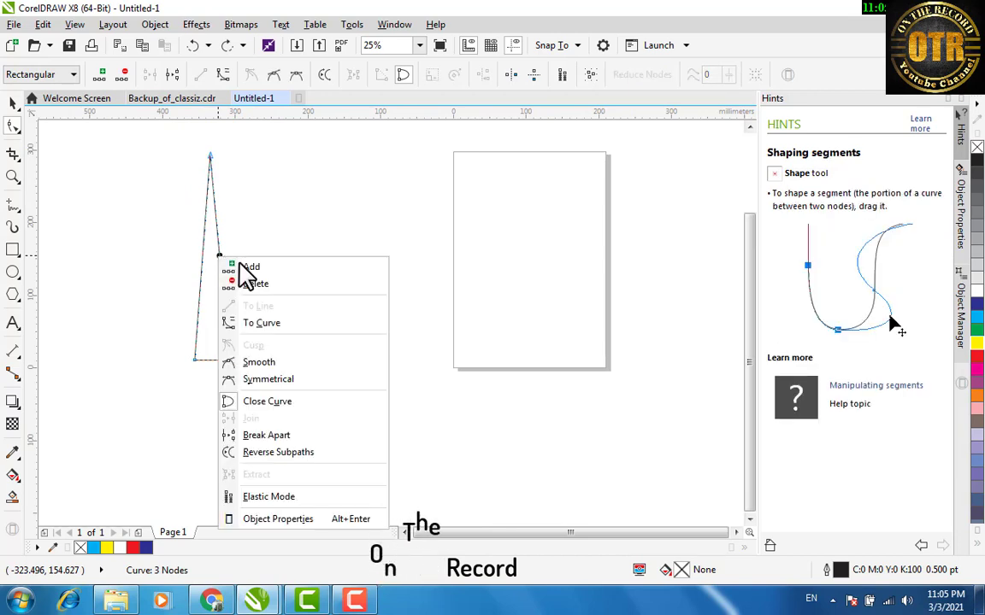
{"action": "left_click", "coordinate": [248, 323]}
{"action": "left_click_drag", "start_coordinate": [219, 254], "coordinate": [204, 253]}
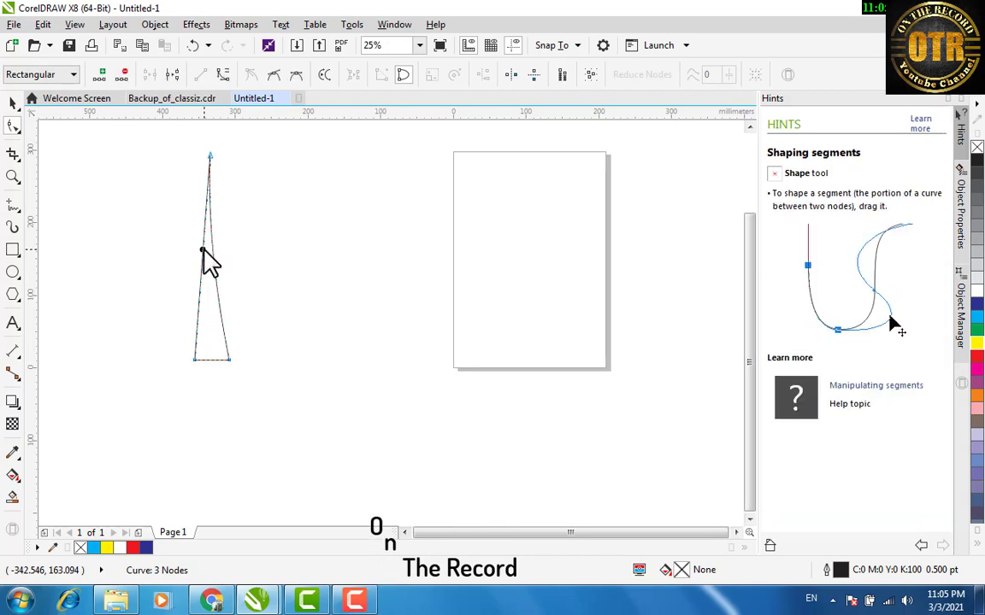
{"action": "right_click", "coordinate": [203, 252]}
{"action": "left_click", "coordinate": [239, 318]}
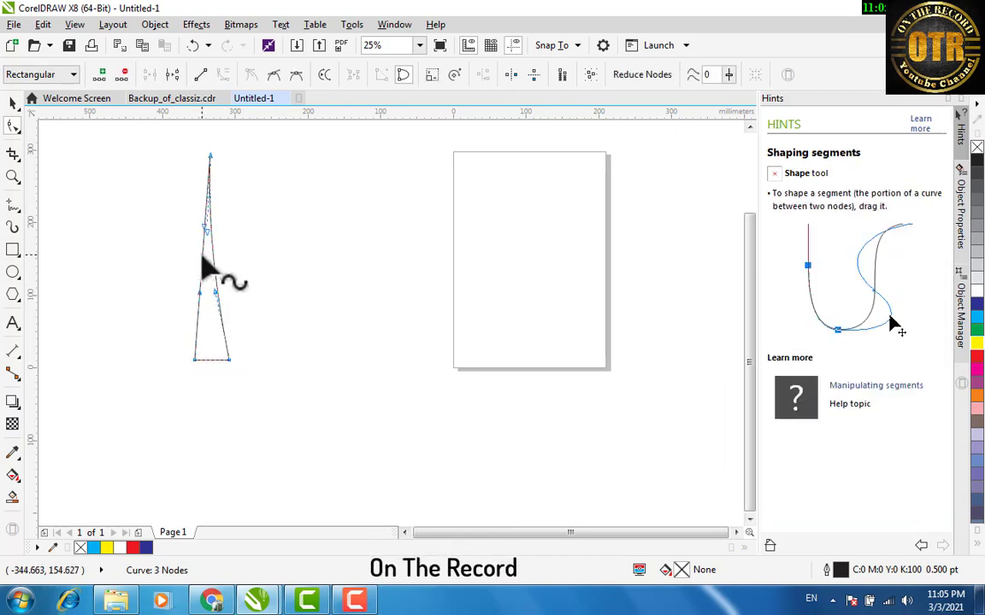
{"action": "left_click_drag", "start_coordinate": [202, 258], "coordinate": [197, 256]}
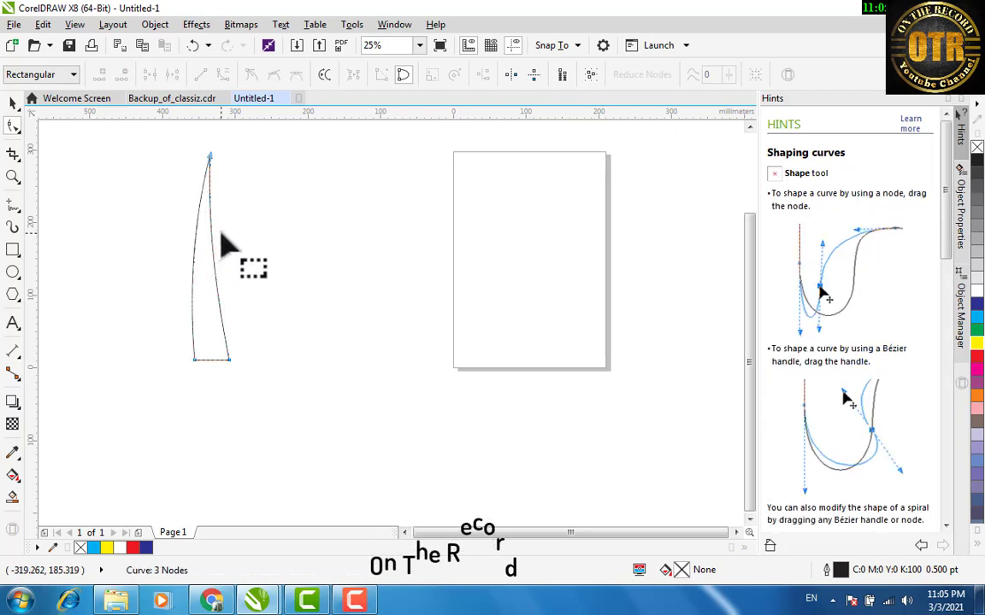
Move the blade's rotation centre to the middle of its base and make a copy rotated about 4.2 degrees clockwise
{"action": "left_click", "coordinate": [13, 103]}
{"action": "left_click_drag", "start_coordinate": [147, 144], "coordinate": [325, 401]}
{"action": "left_click", "coordinate": [214, 263]}
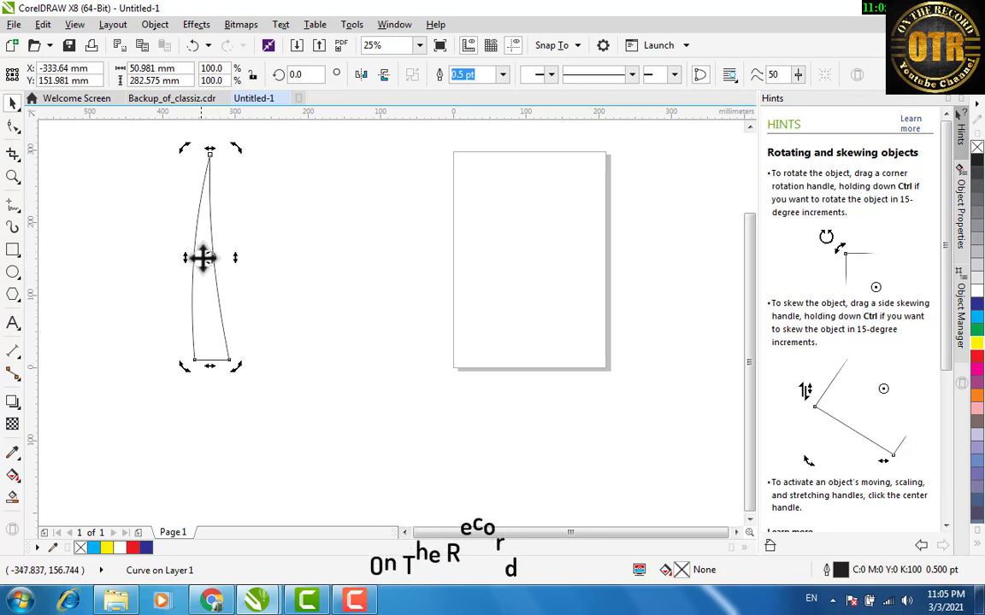
{"action": "left_click_drag", "start_coordinate": [207, 273], "coordinate": [211, 360]}
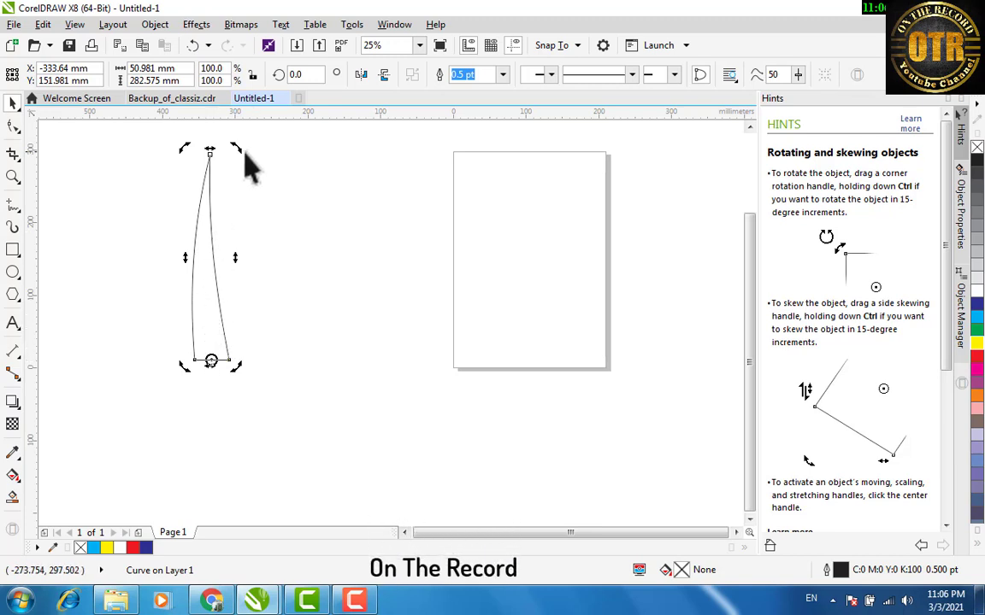
{"action": "left_click_drag", "start_coordinate": [237, 150], "coordinate": [250, 161]}
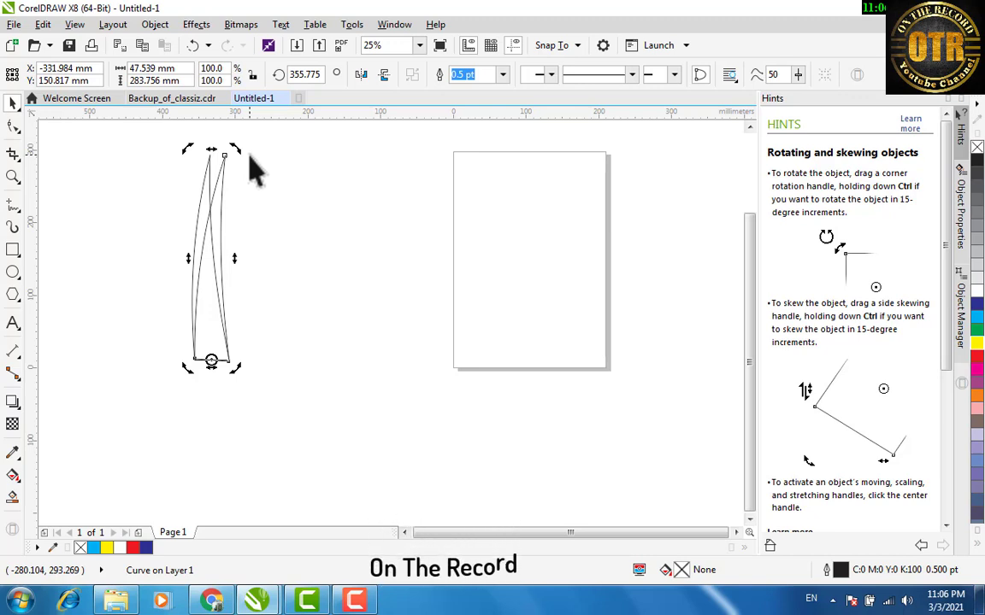
Repeat the rotated copy until the blades form a full circle around the base point
{"action": "key", "text": "ctrl+r"}
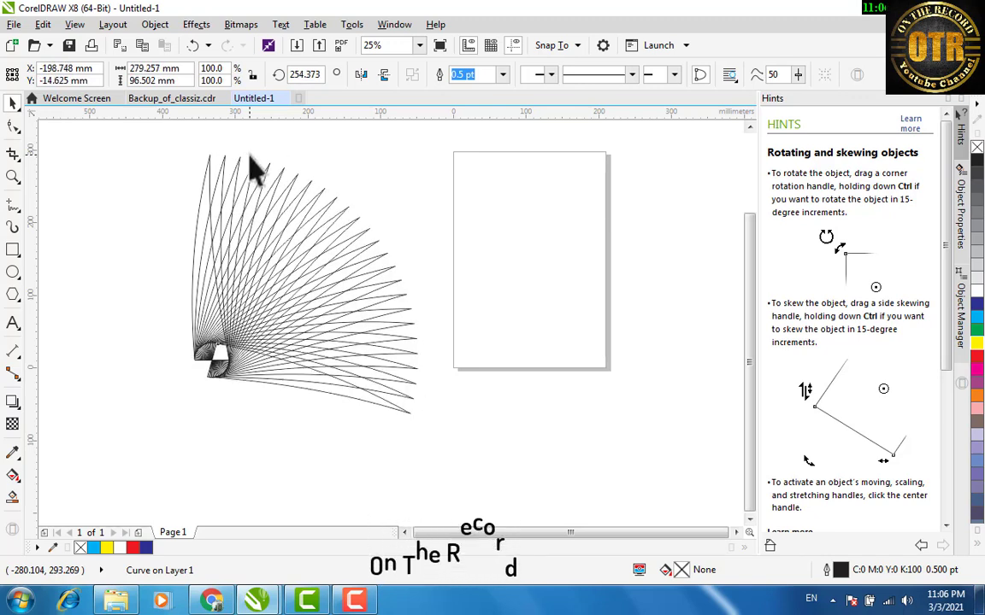
{"action": "key", "text": "ctrl+r"}
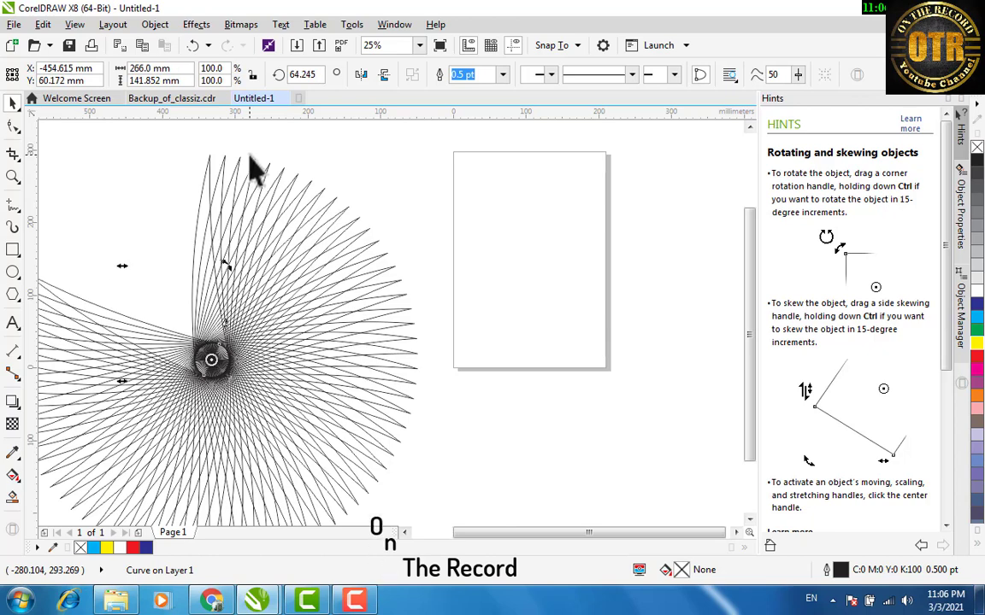
{"action": "key", "text": "ctrl+r"}
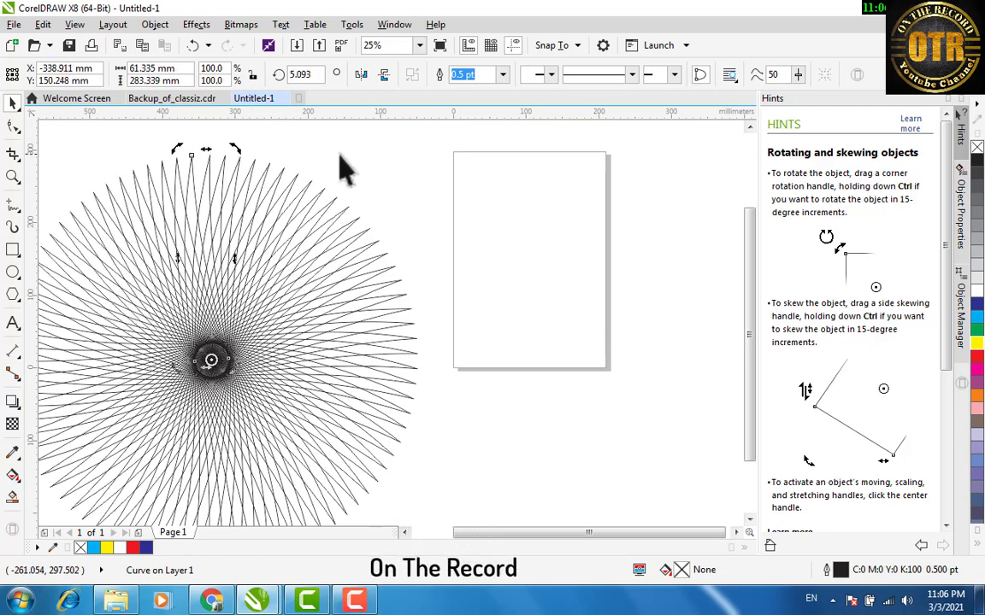
{"action": "left_click", "coordinate": [342, 168]}
Fill all the circled blades with red and combine them into a single curve
{"action": "scroll", "coordinate": [359, 166], "scroll_direction": "down", "scroll_amount": 3}
{"action": "left_click_drag", "start_coordinate": [204, 124], "coordinate": [481, 282]}
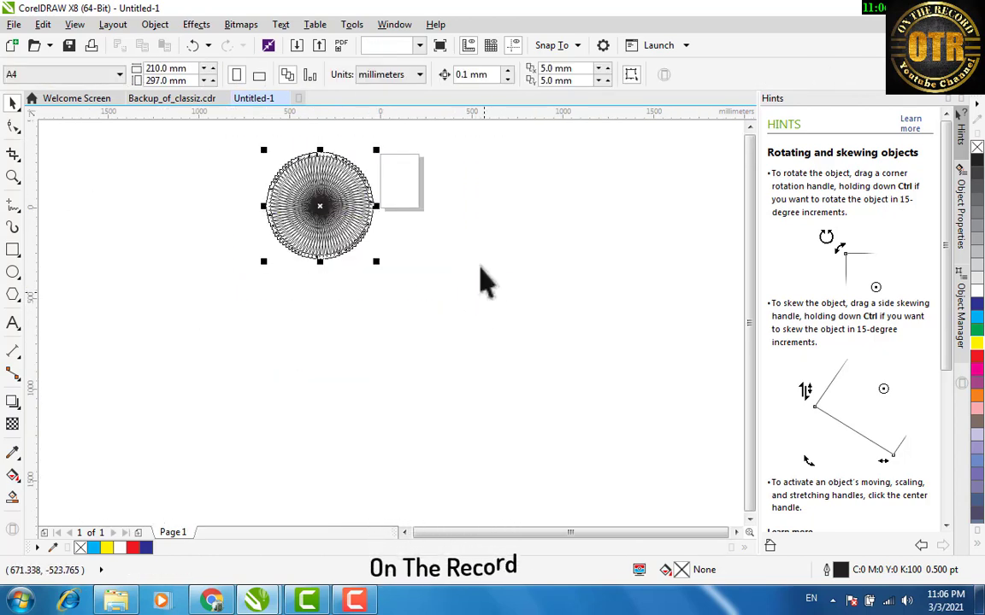
{"action": "left_click", "coordinate": [975, 359]}
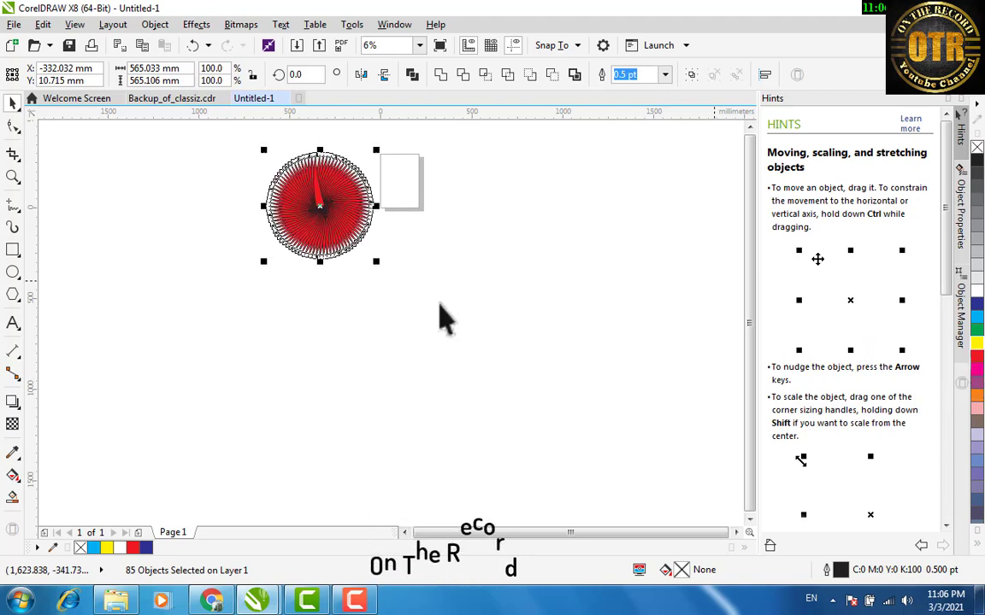
{"action": "key", "text": "ctrl+l"}
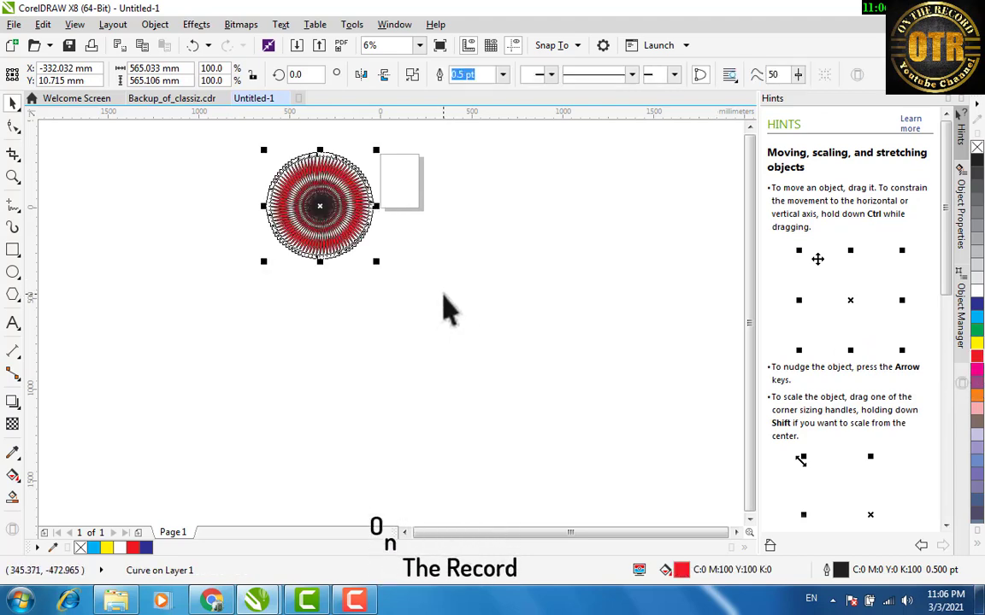
{"action": "key", "text": "Escape"}
{"action": "scroll", "coordinate": [341, 210], "scroll_direction": "up", "scroll_amount": 4}
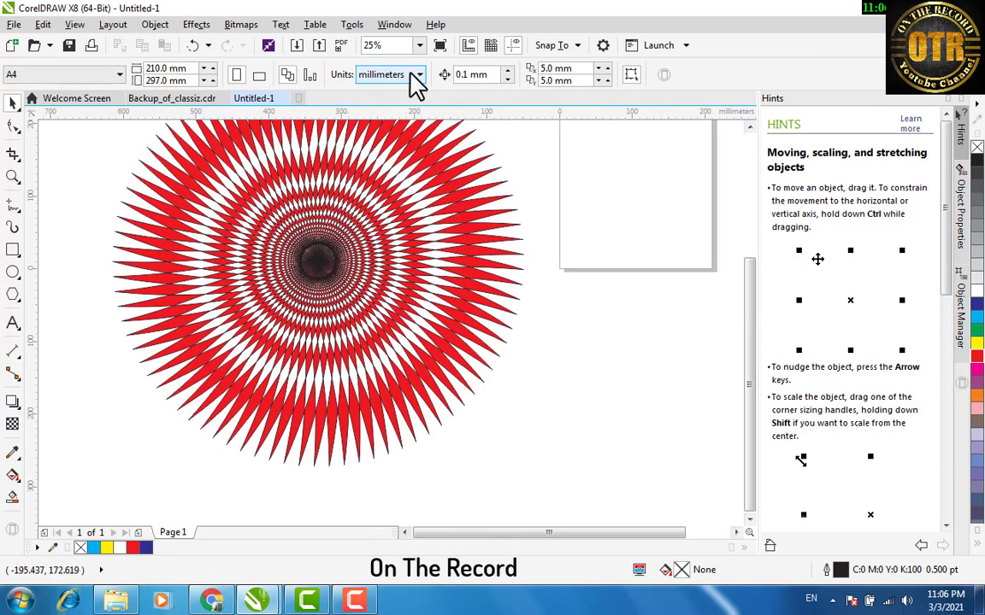
{"action": "left_click", "coordinate": [378, 158]}
{"action": "left_click", "coordinate": [576, 213]}
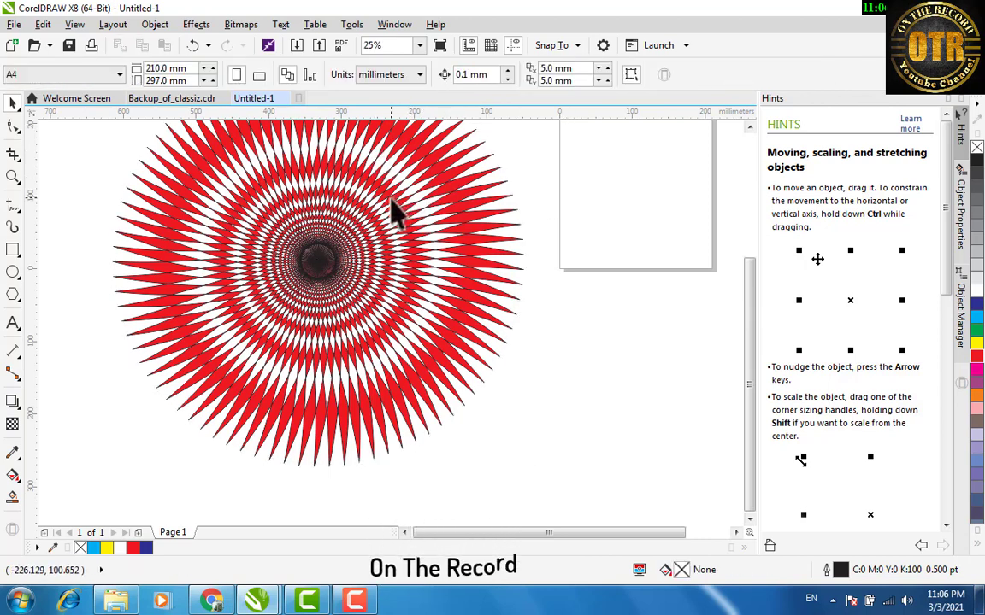
{"action": "left_click", "coordinate": [420, 75]}
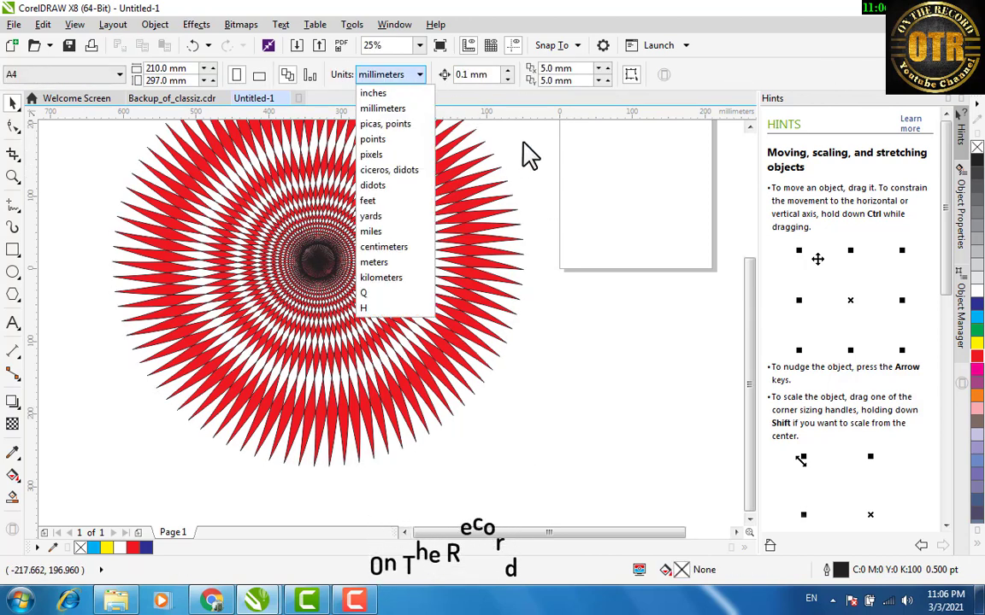
Delete the combined red radial blade pattern from the drawing
{"action": "left_click", "coordinate": [419, 45]}
{"action": "left_click", "coordinate": [419, 45]}
{"action": "left_click", "coordinate": [412, 62]}
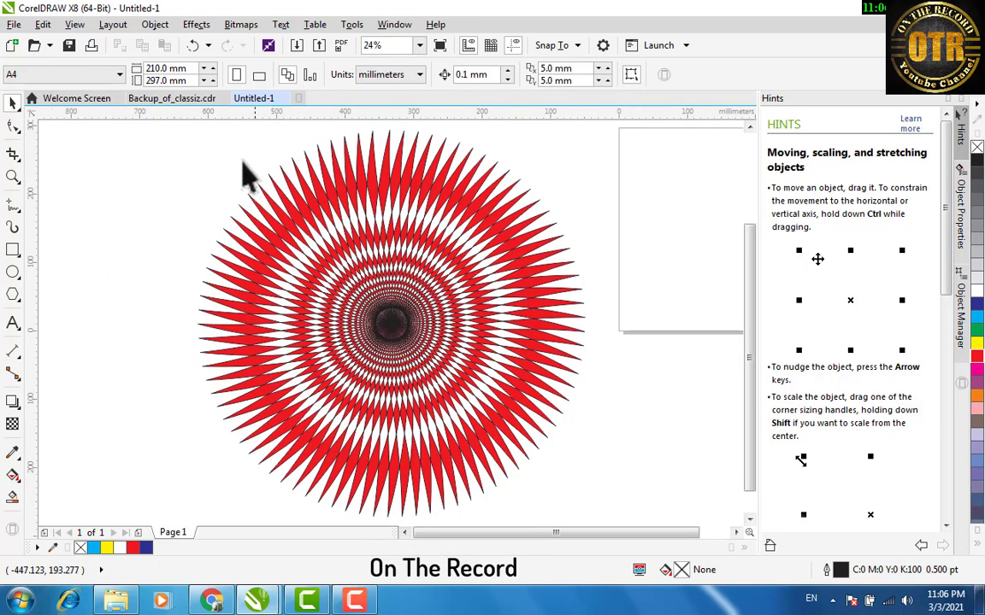
{"action": "left_click_drag", "start_coordinate": [190, 125], "coordinate": [615, 503]}
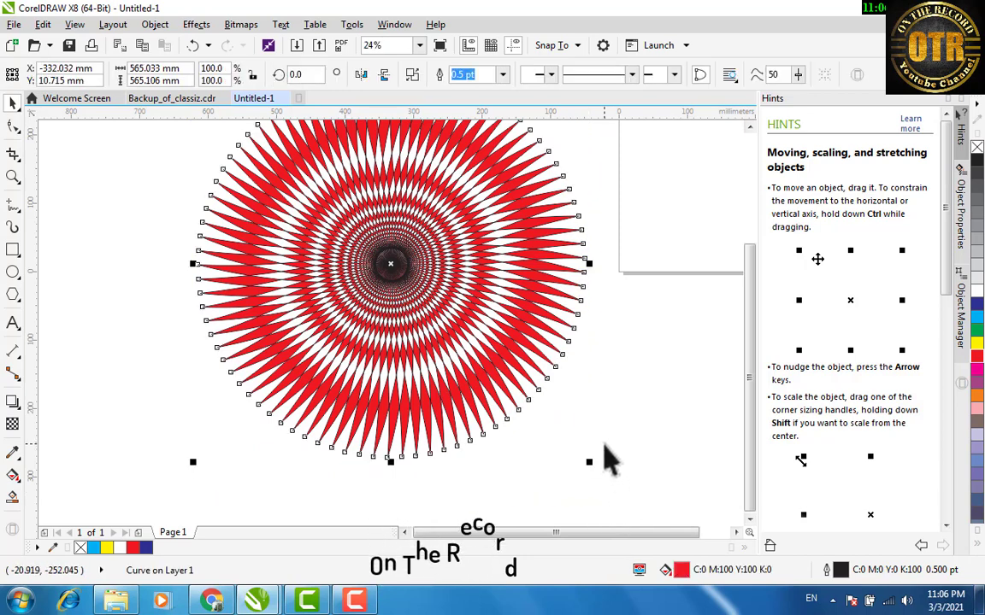
{"action": "key", "text": "Delete"}
Add a page-sized rectangle over the A4 page and fill it with red
{"action": "scroll", "coordinate": [439, 352], "scroll_direction": "down", "scroll_amount": 3}
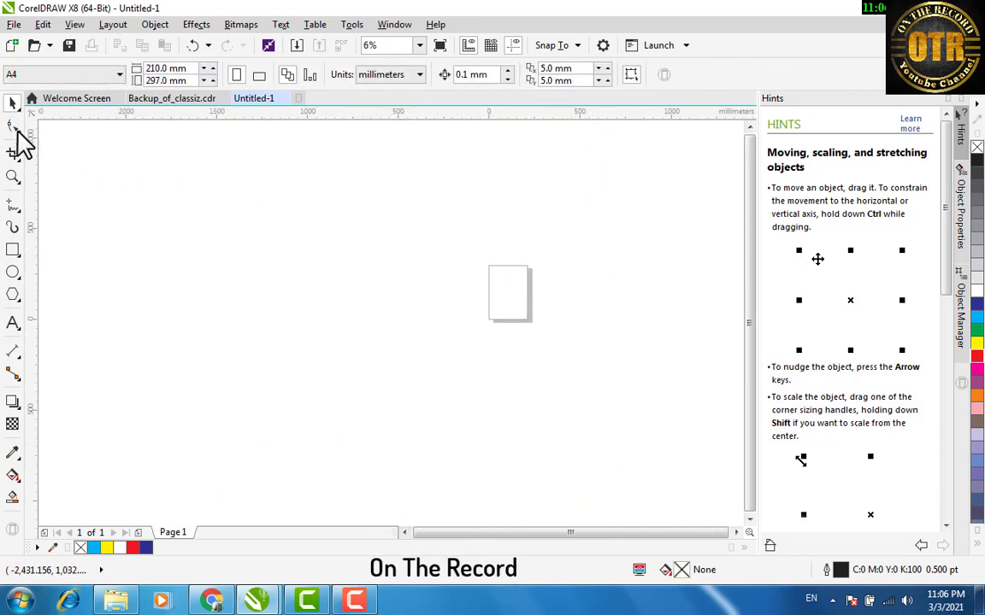
{"action": "left_click", "coordinate": [419, 44]}
{"action": "left_click", "coordinate": [384, 64]}
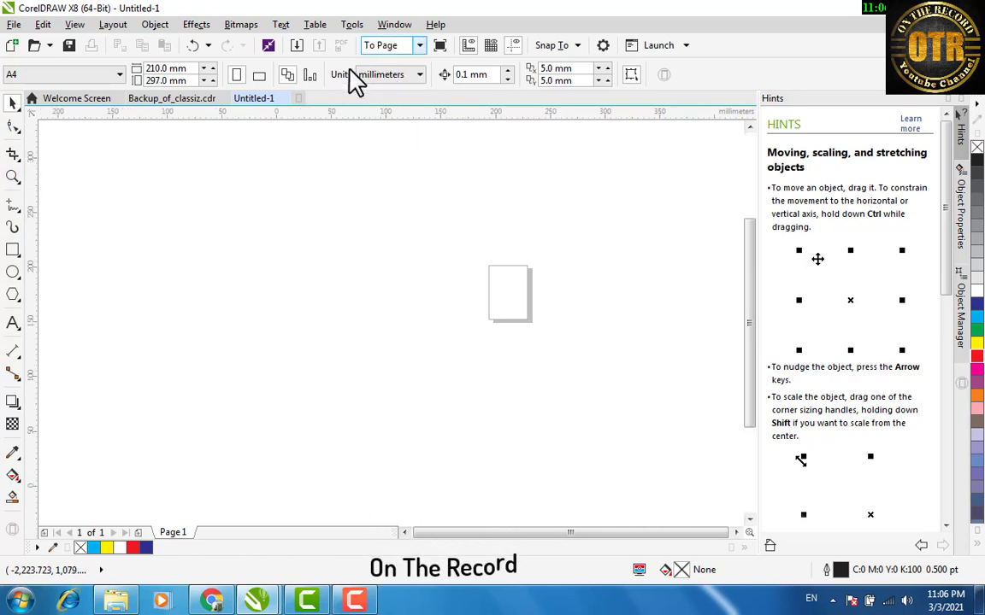
{"action": "double_click", "coordinate": [13, 250]}
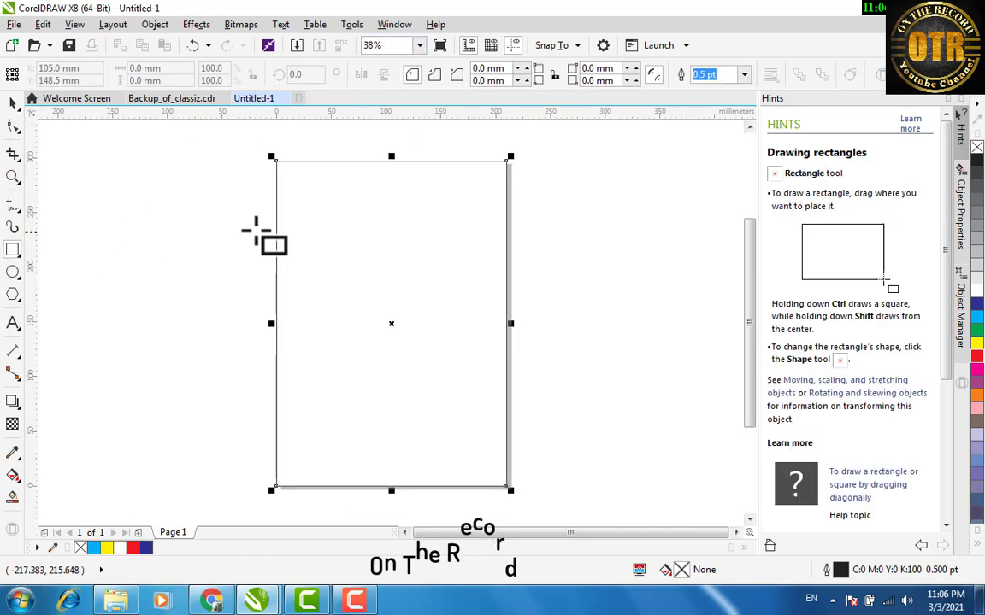
{"action": "left_click", "coordinate": [976, 356]}
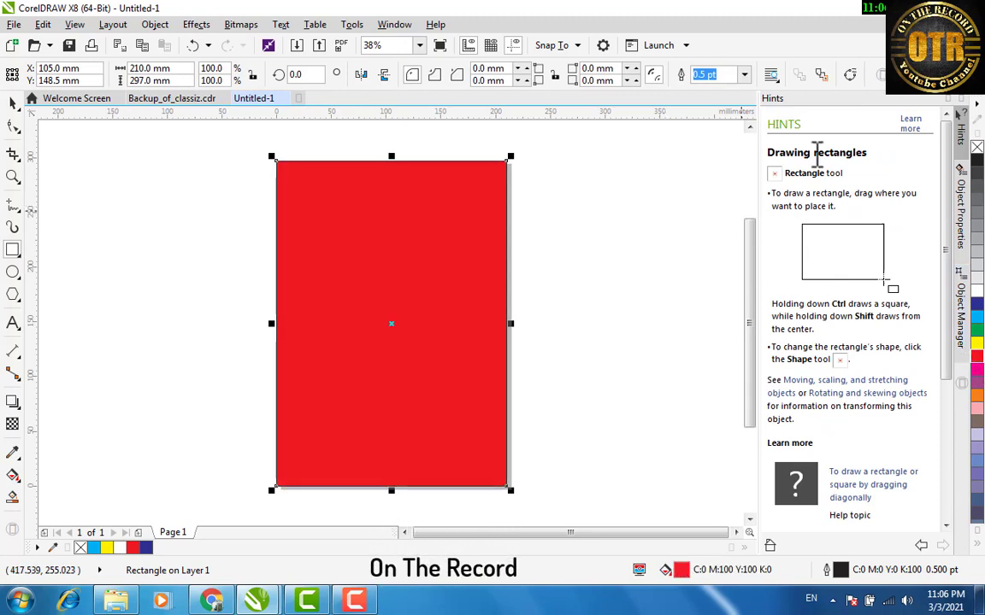
Duplicate the red rectangle, fill the copy with white and shrink it to a strip about 44 mm tall along the page's upper edge
{"action": "left_click", "coordinate": [976, 304]}
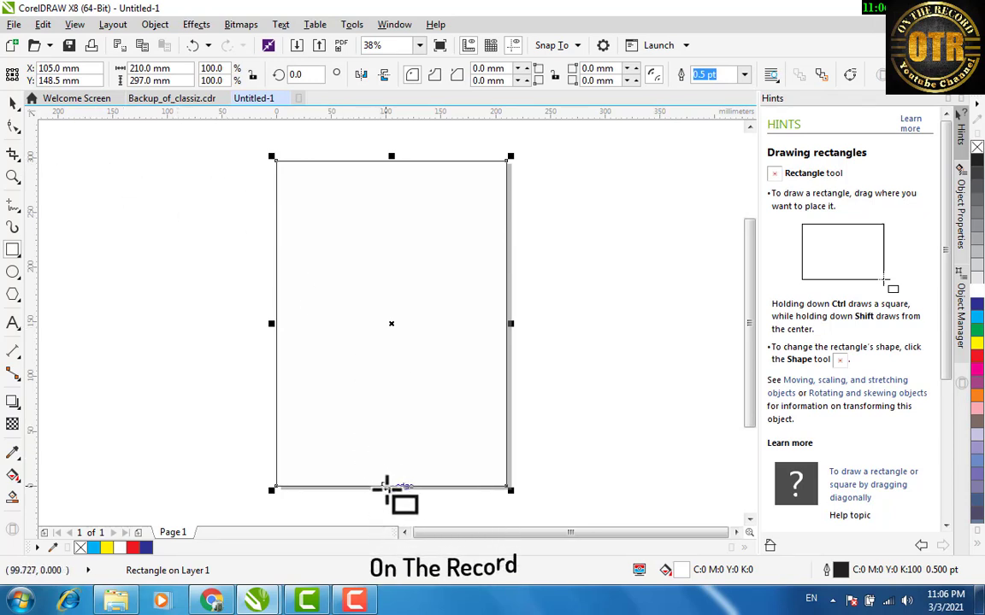
{"action": "left_click_drag", "start_coordinate": [389, 489], "coordinate": [394, 212]}
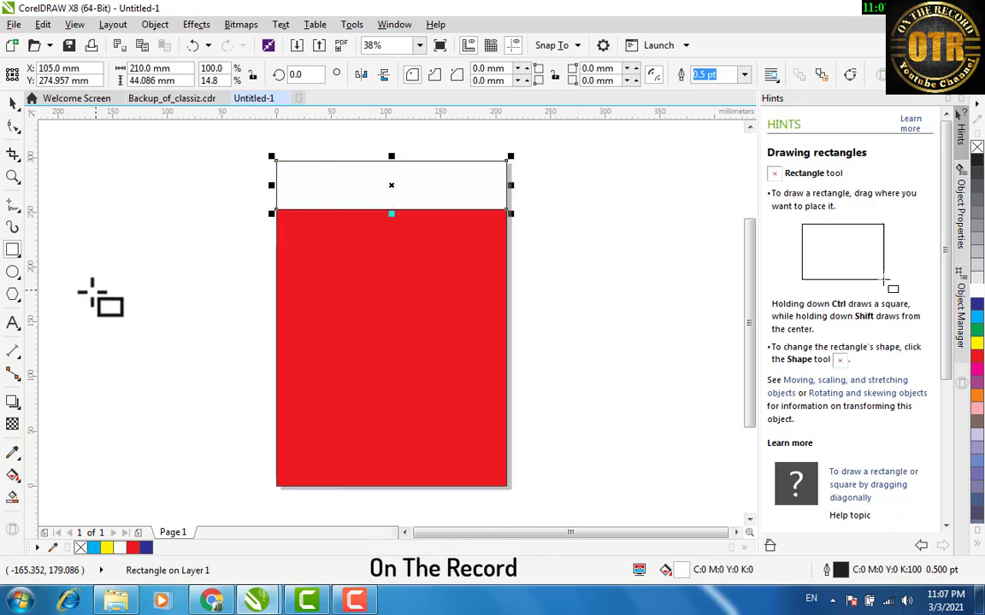
Convert the white strip to curves and raise a new node at the middle of its lower edge to form a peak
{"action": "left_click", "coordinate": [13, 125]}
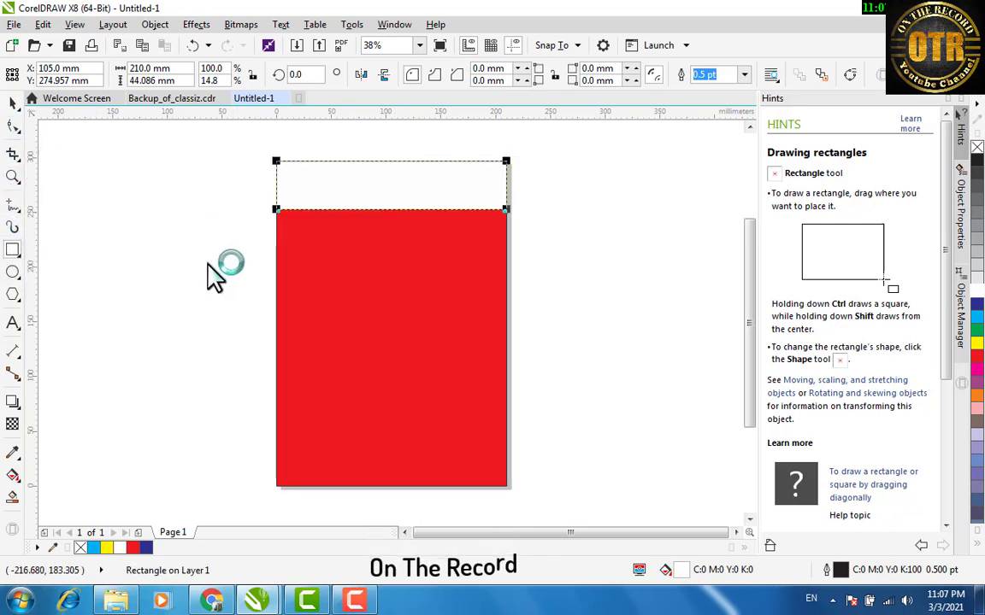
{"action": "key", "text": "ctrl+q"}
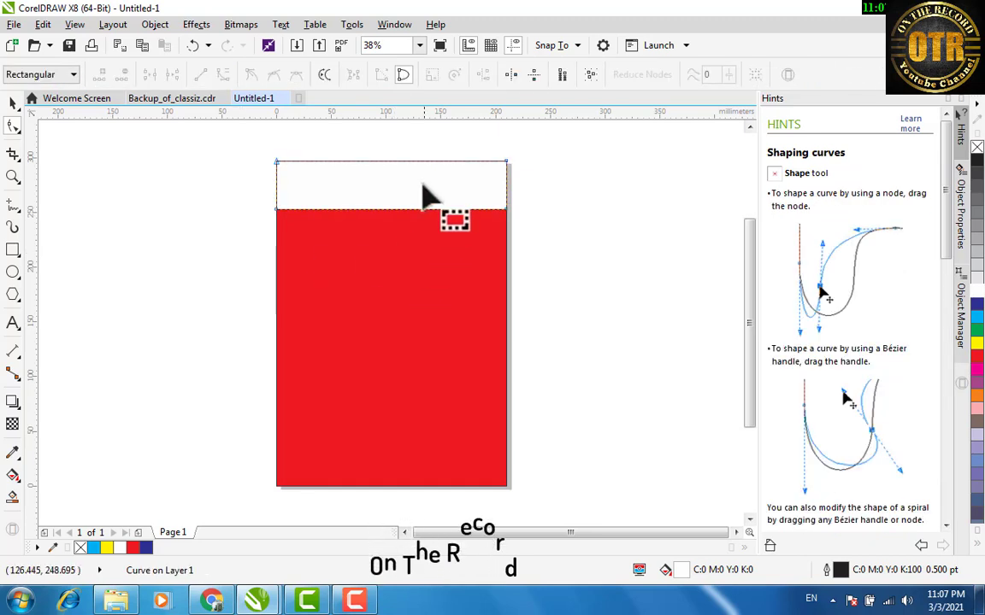
{"action": "left_click", "coordinate": [386, 212]}
{"action": "left_click_drag", "start_coordinate": [386, 210], "coordinate": [389, 186]}
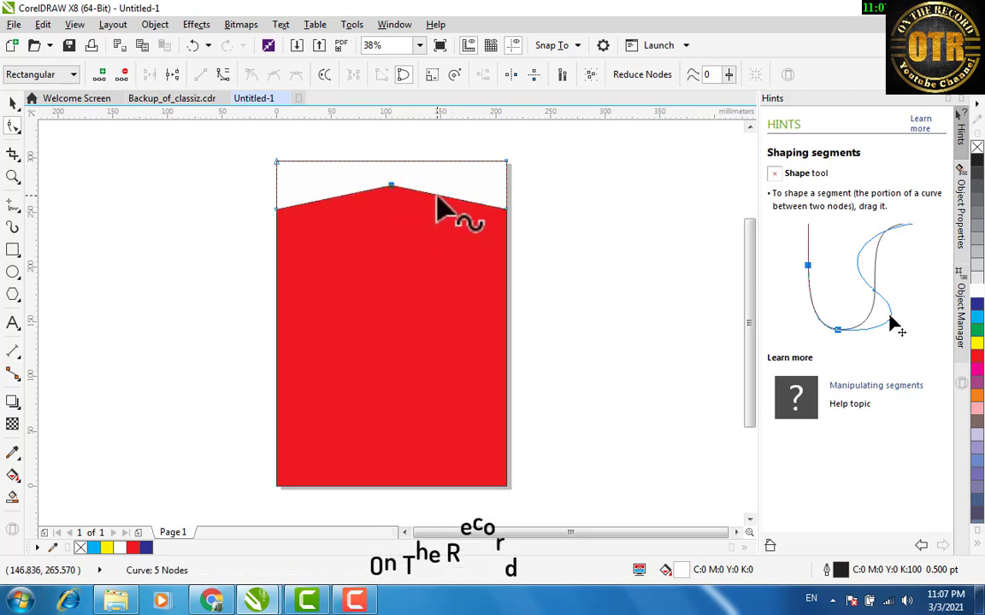
Convert both sloping segments beside the peak to curves and bend each one downward into a wave
{"action": "right_click", "coordinate": [439, 206]}
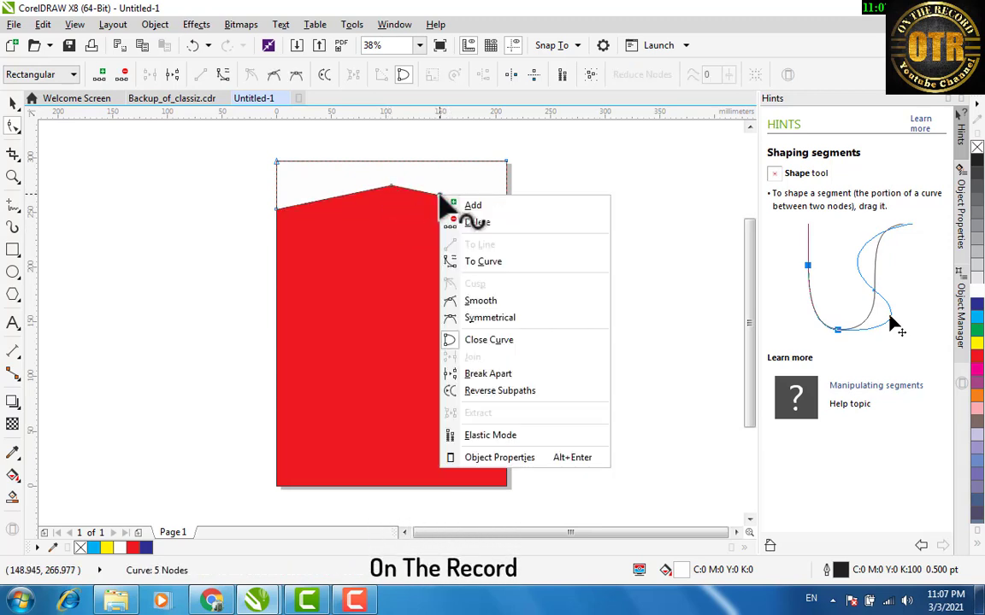
{"action": "left_click", "coordinate": [481, 263]}
{"action": "left_click_drag", "start_coordinate": [446, 195], "coordinate": [443, 206]}
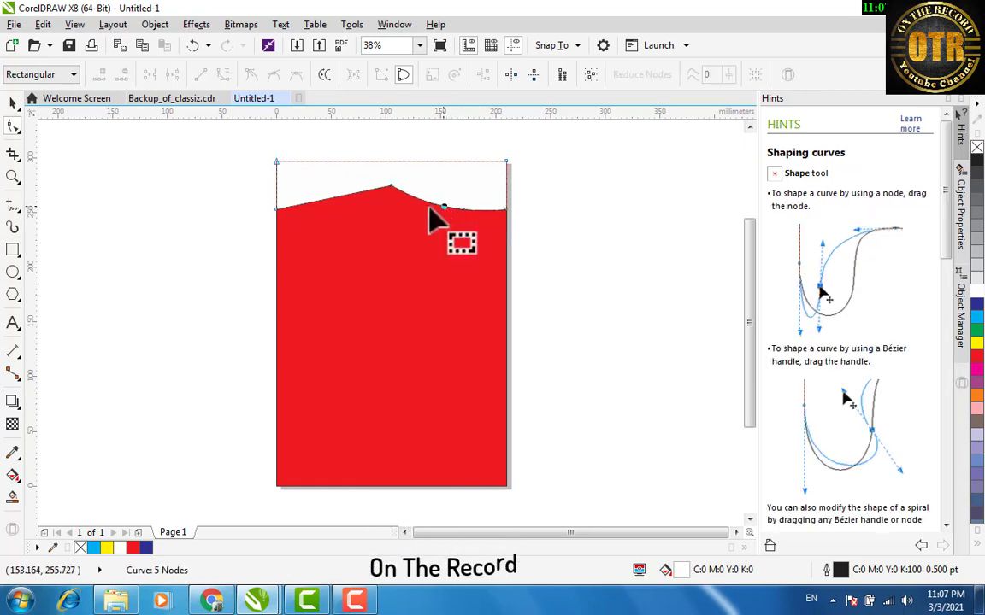
{"action": "right_click", "coordinate": [337, 203]}
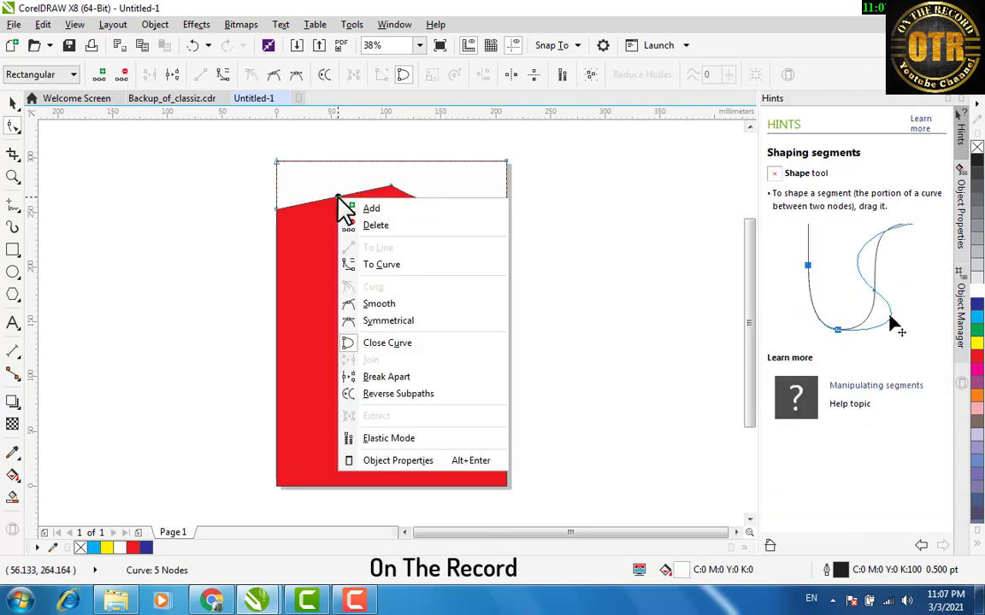
{"action": "left_click", "coordinate": [376, 267]}
{"action": "left_click_drag", "start_coordinate": [330, 211], "coordinate": [342, 220]}
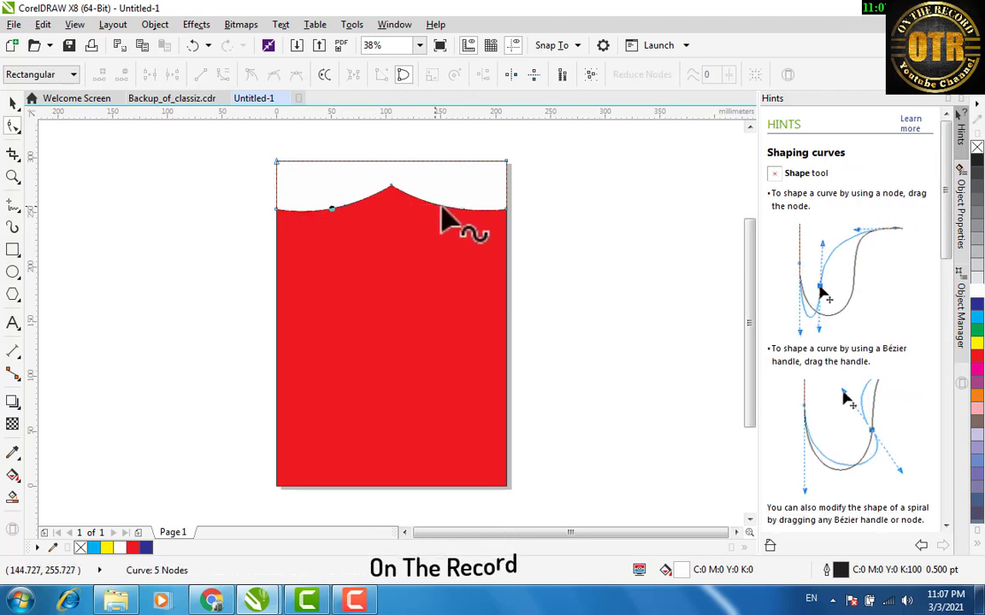
{"action": "left_click_drag", "start_coordinate": [274, 135], "coordinate": [549, 299]}
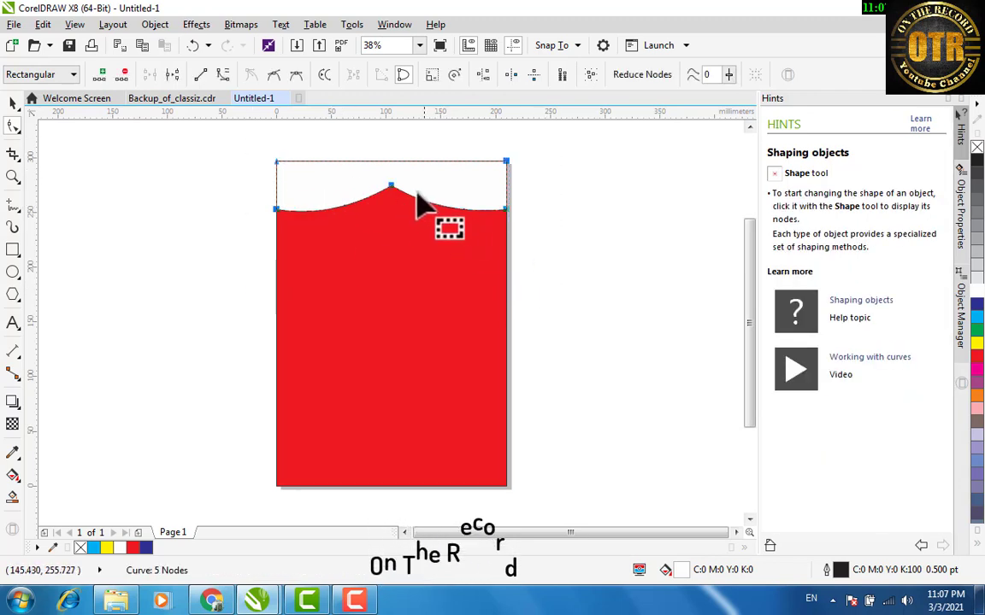
{"action": "left_click_drag", "start_coordinate": [395, 180], "coordinate": [398, 197]}
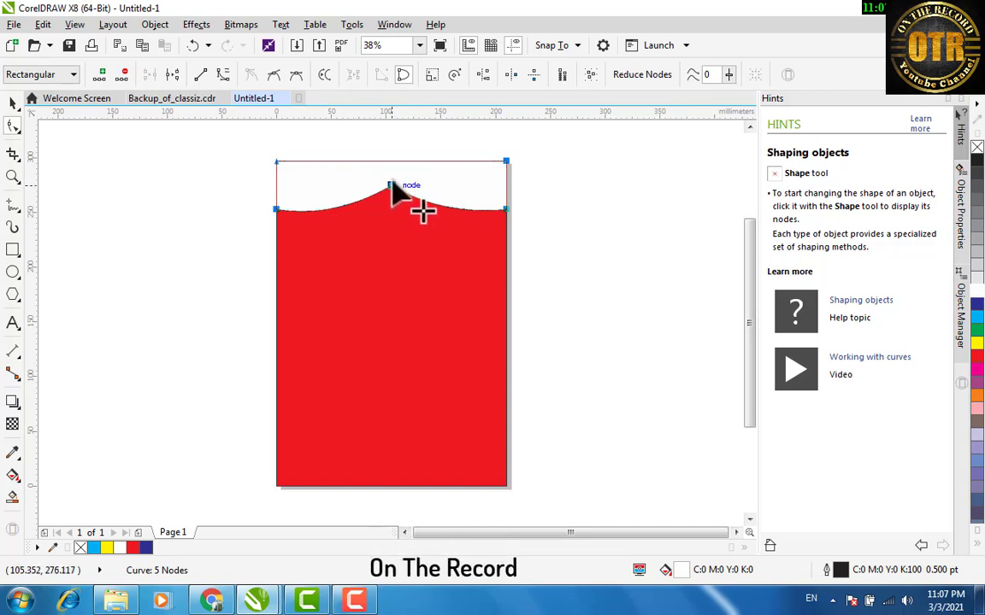
{"action": "left_click_drag", "start_coordinate": [390, 183], "coordinate": [392, 177]}
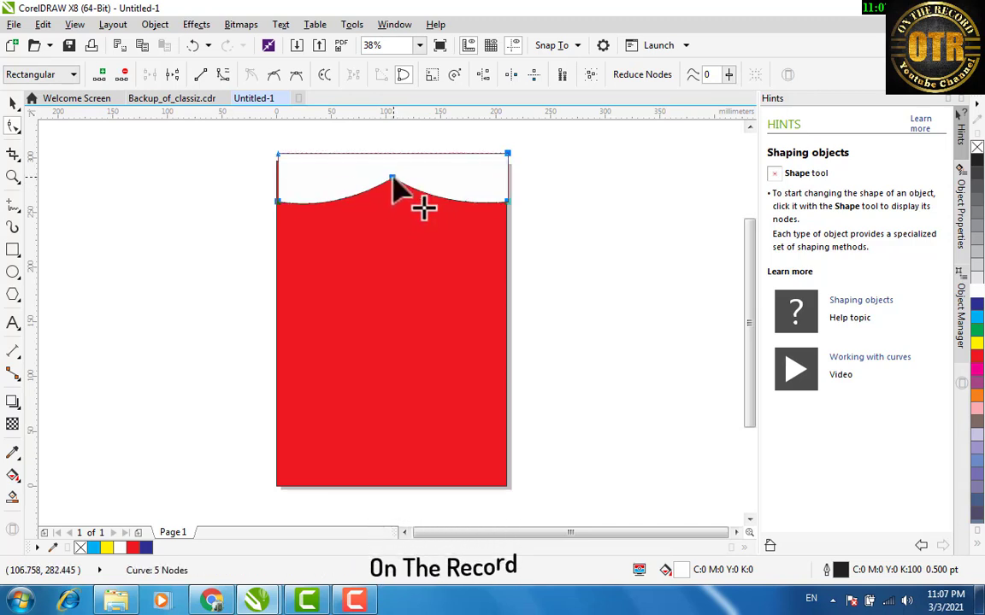
{"action": "key", "text": "ctrl+z"}
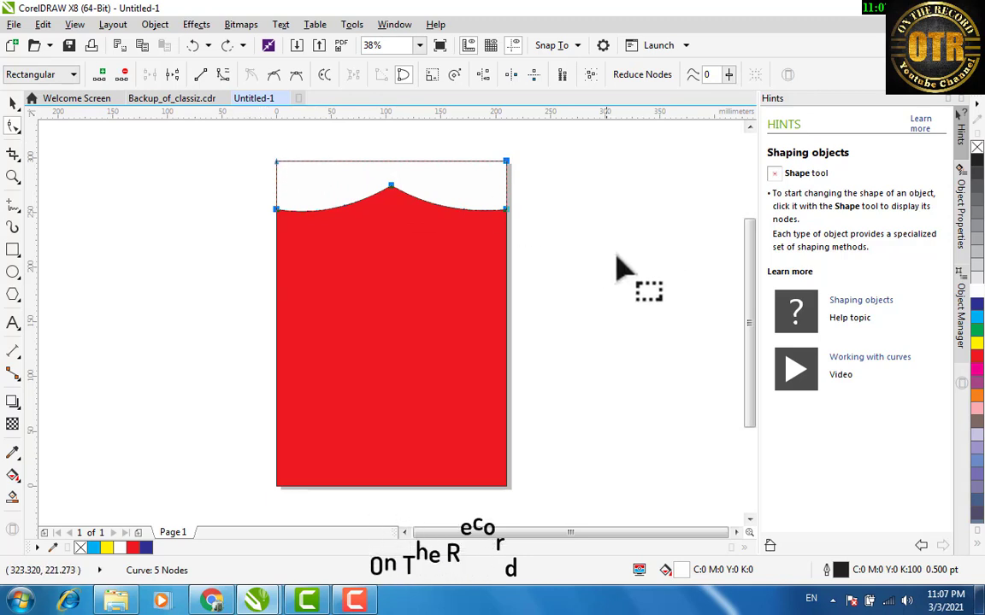
Make a white copy of the wave strip shortened to about 39 mm and fill the taller strip behind it with yellow
{"action": "left_click", "coordinate": [13, 104]}
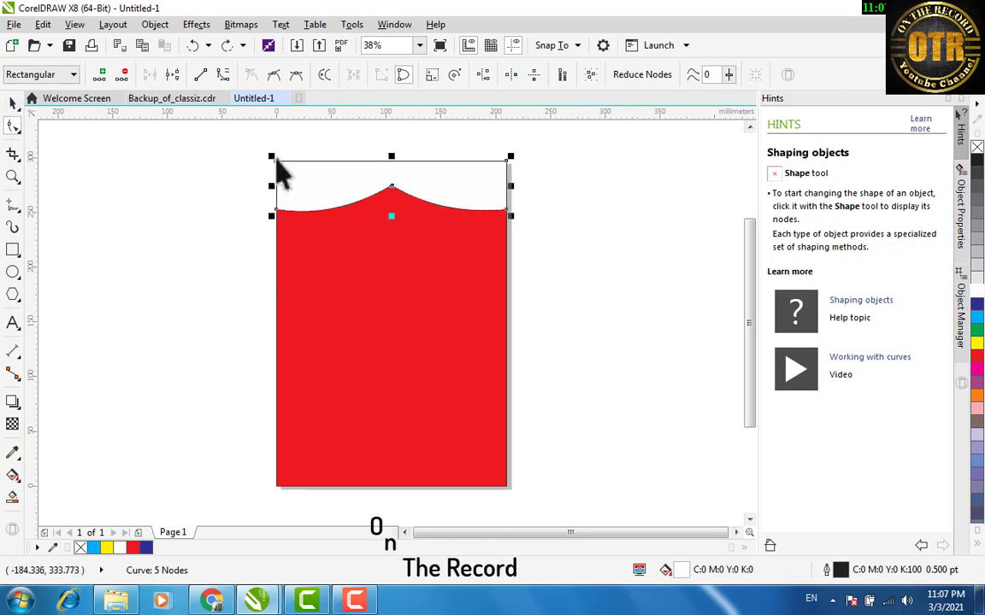
{"action": "left_click_drag", "start_coordinate": [394, 218], "coordinate": [394, 212]}
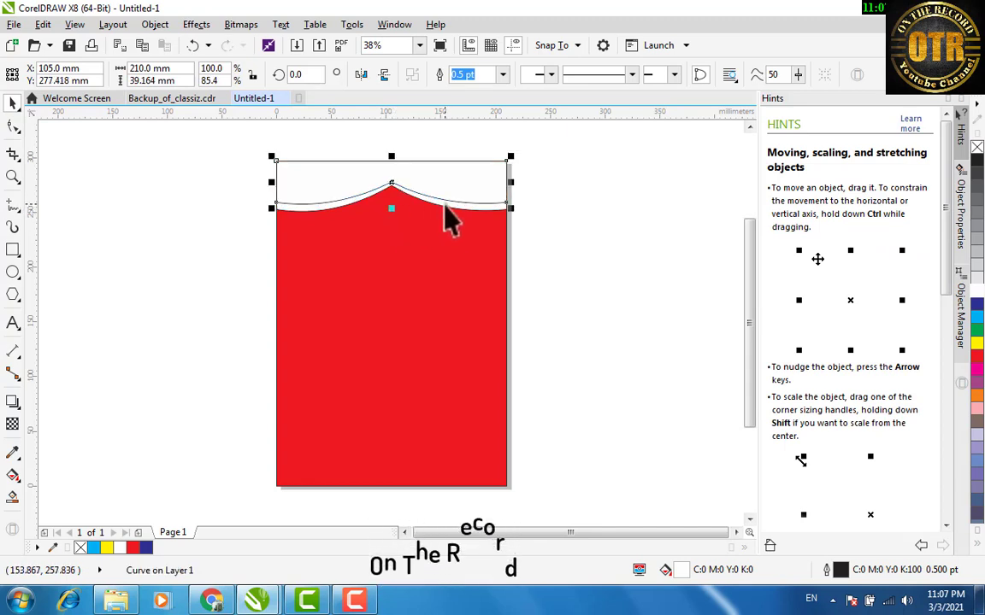
{"action": "key", "text": "ctrl+z"}
{"action": "left_click", "coordinate": [976, 344]}
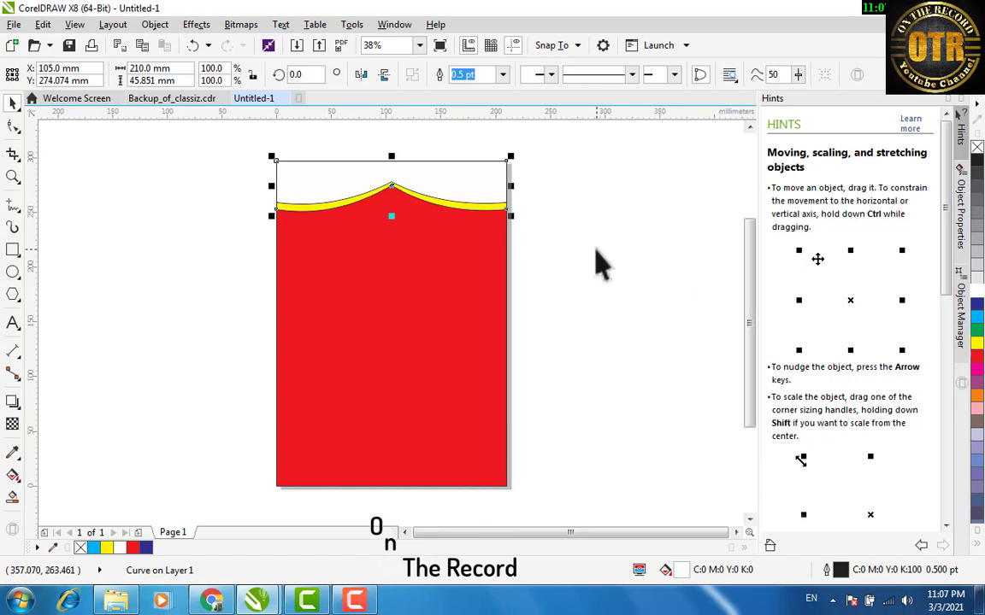
Group the white and yellow wave strips and place a vertically mirrored copy at the page's lower edge
{"action": "left_click", "coordinate": [598, 265]}
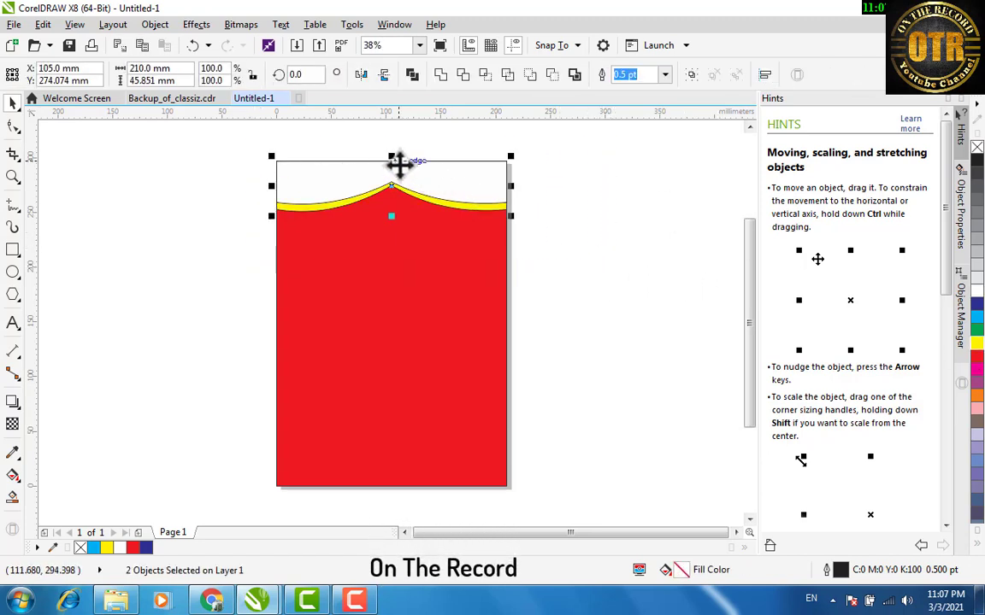
{"action": "key", "text": "ctrl+g"}
{"action": "left_click_drag", "start_coordinate": [392, 157], "coordinate": [402, 473]}
{"action": "left_click", "coordinate": [643, 391]}
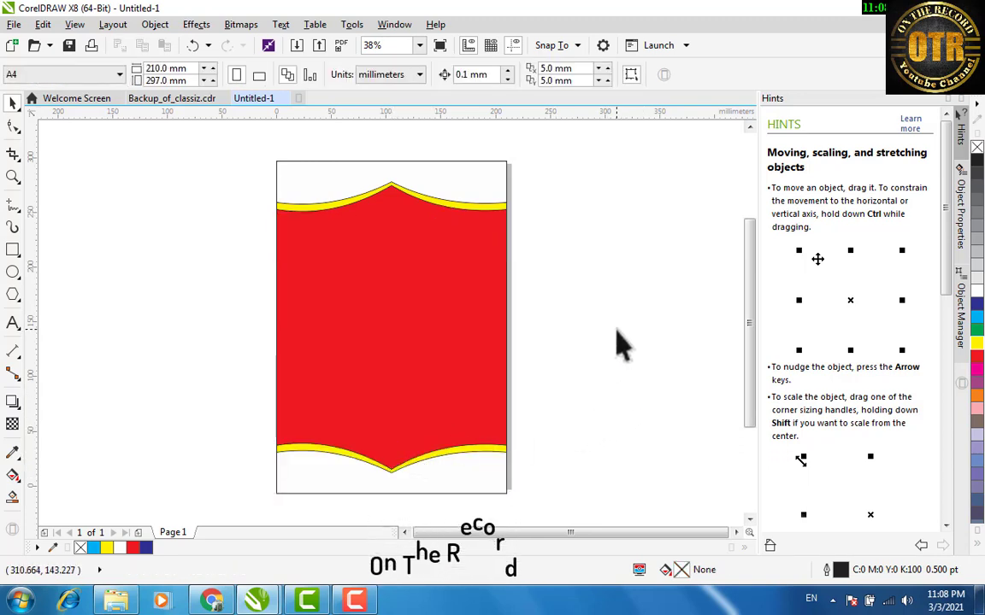